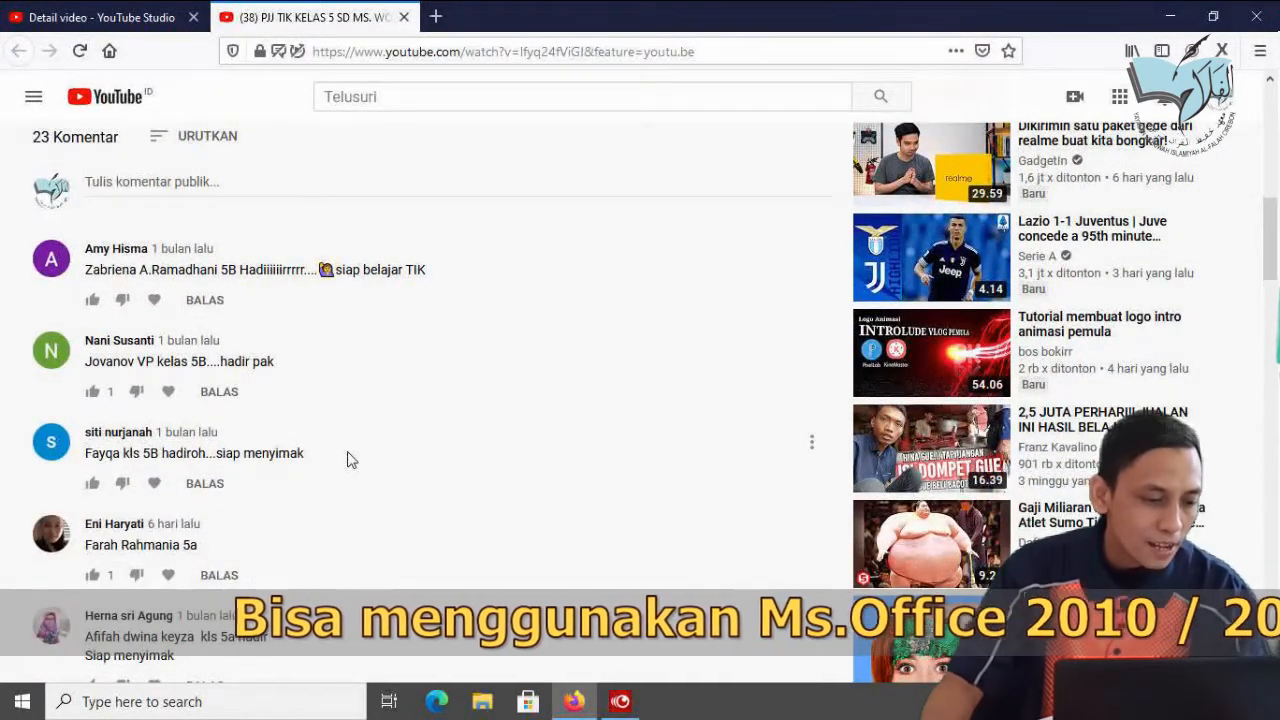
Read through the viewers' attendance comments under the PJJ TIK KELAS 5 SD MS. WORD PAGE SETUP video
scroll(348, 459, down, 2)
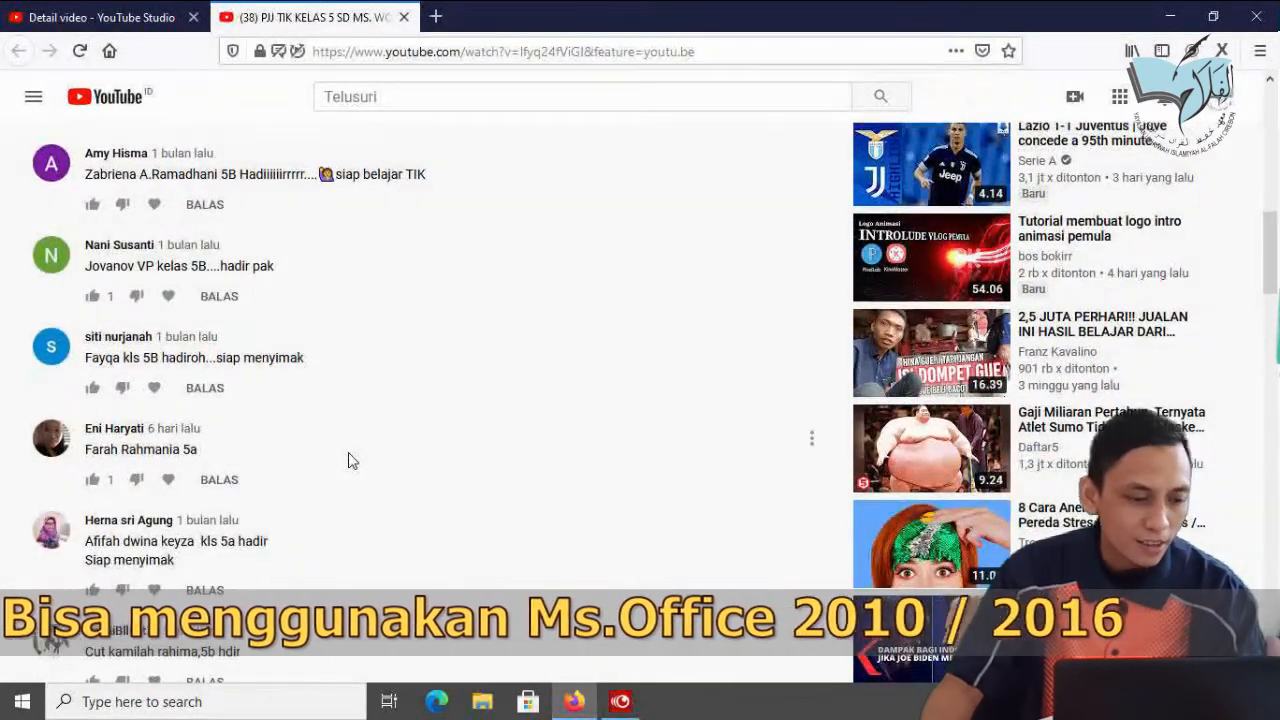
scroll(349, 456, down, 2)
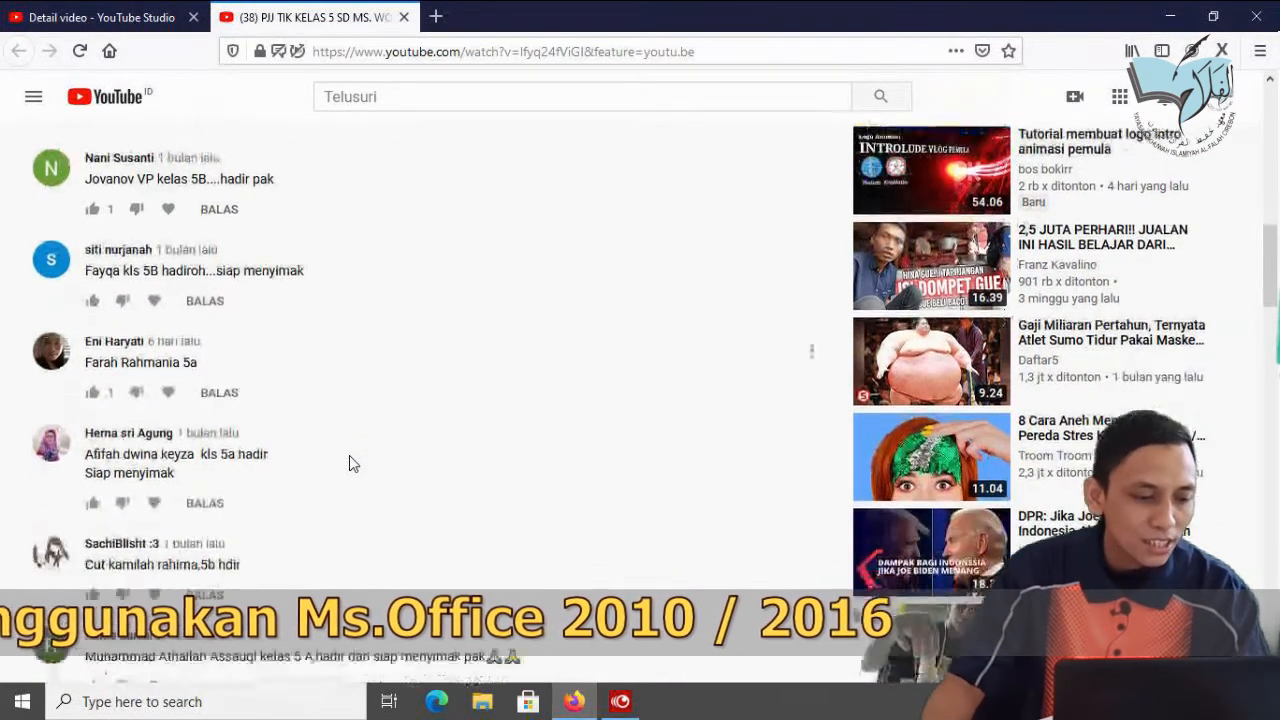
scroll(349, 463, down, 2)
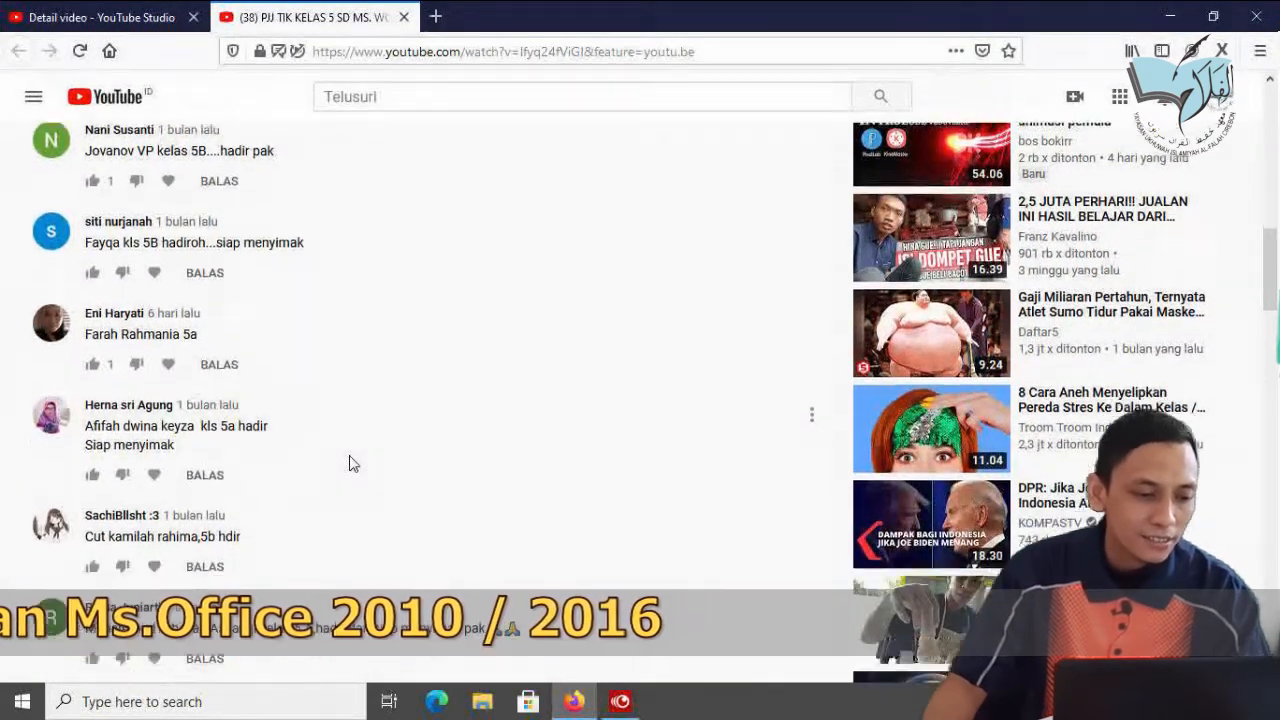
scroll(349, 463, down, 2)
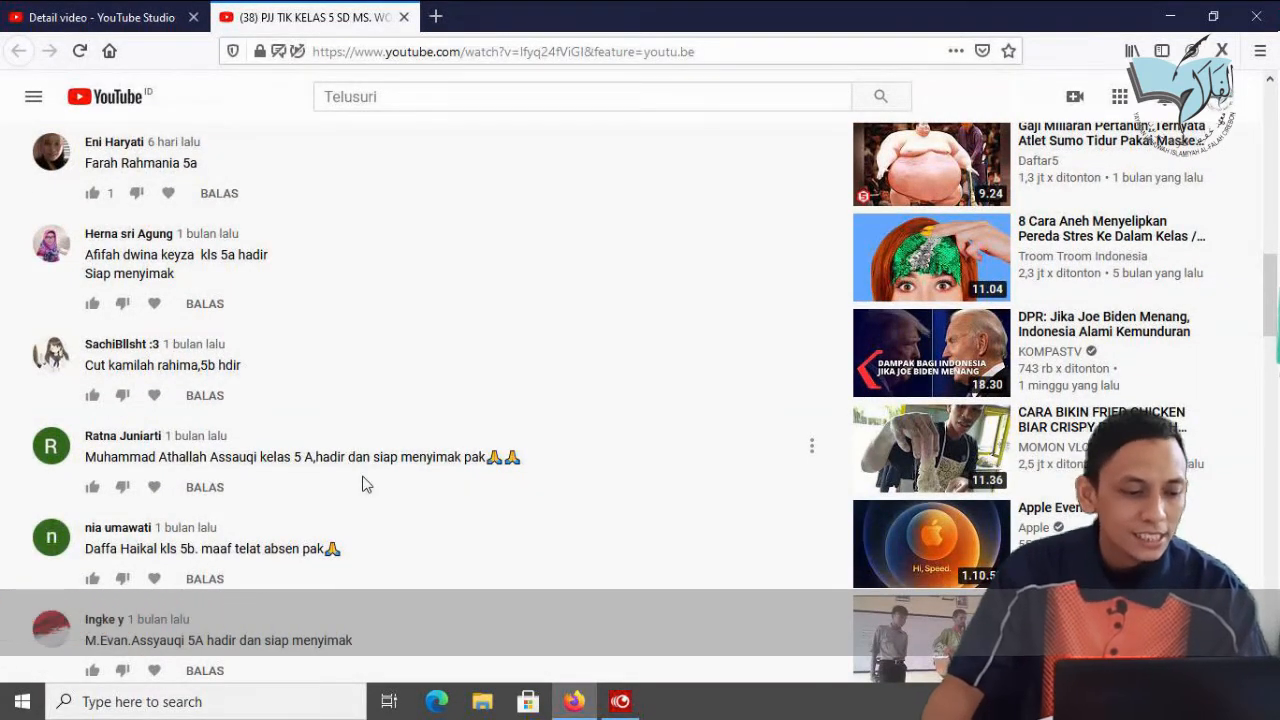
scroll(363, 484, down, 2)
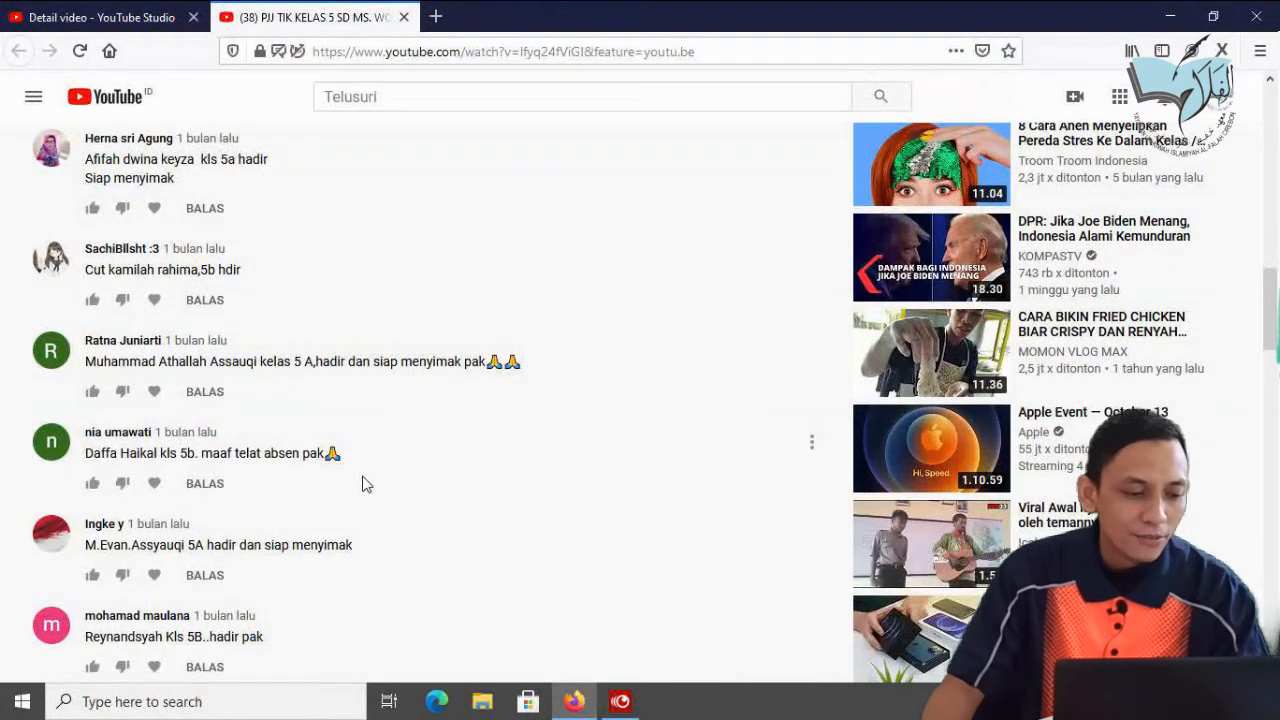
scroll(363, 484, down, 2)
scroll(363, 484, down, 2)
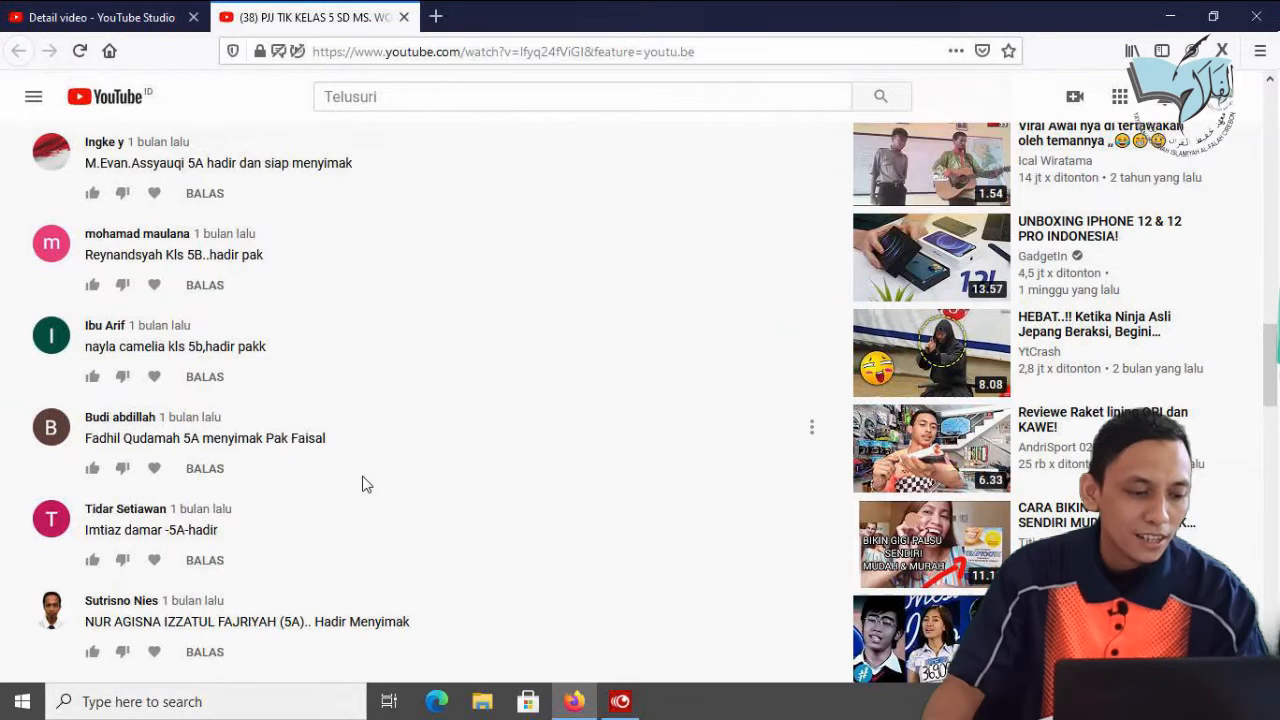
scroll(363, 484, down, 2)
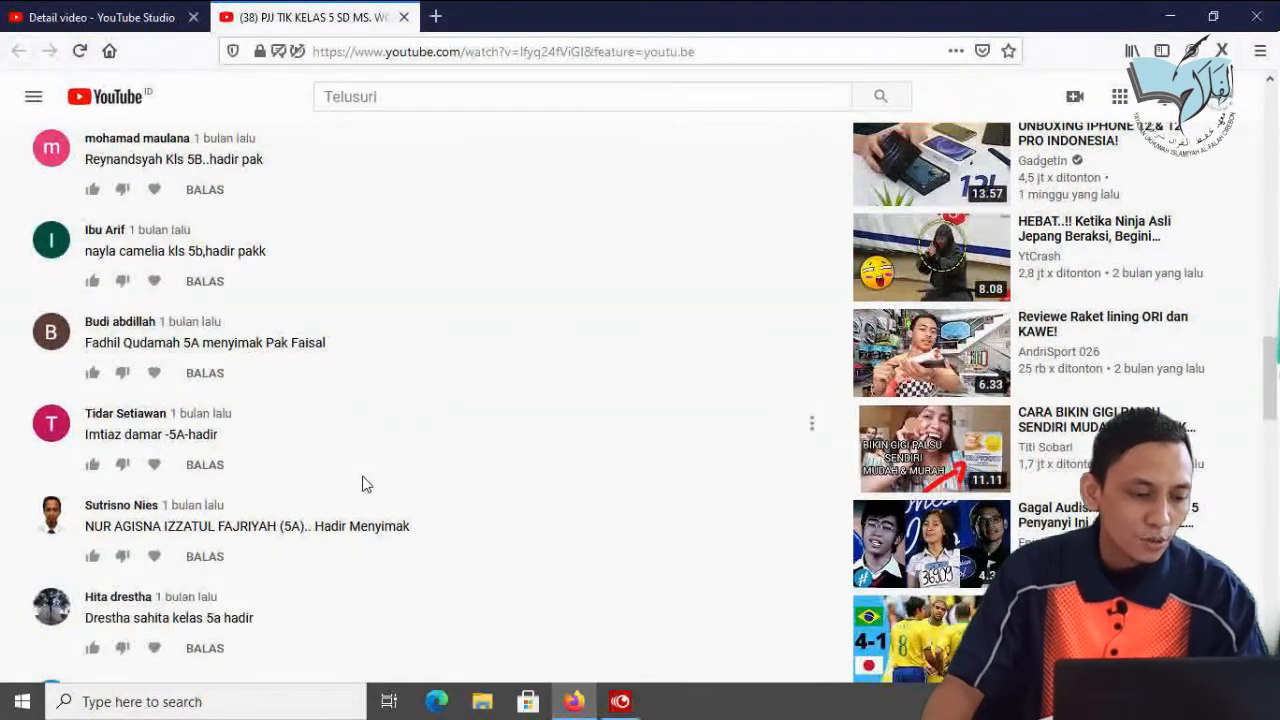
scroll(363, 484, down, 2)
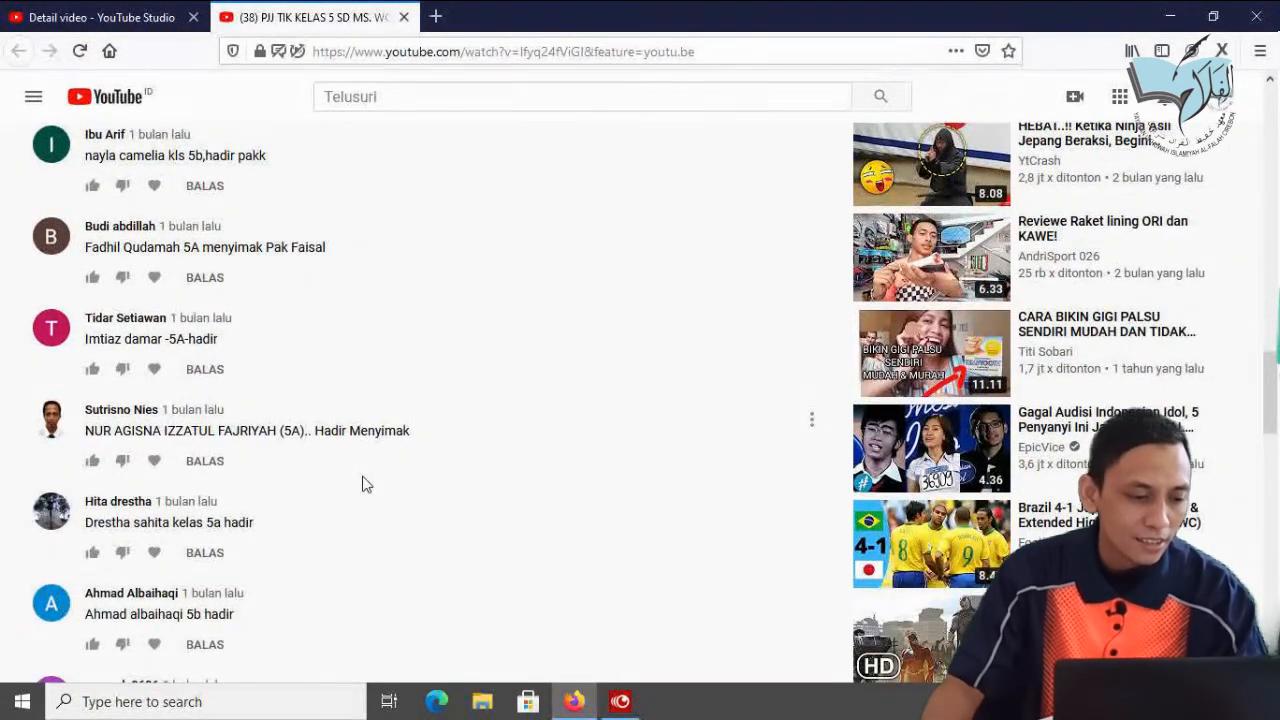
scroll(363, 484, down, 2)
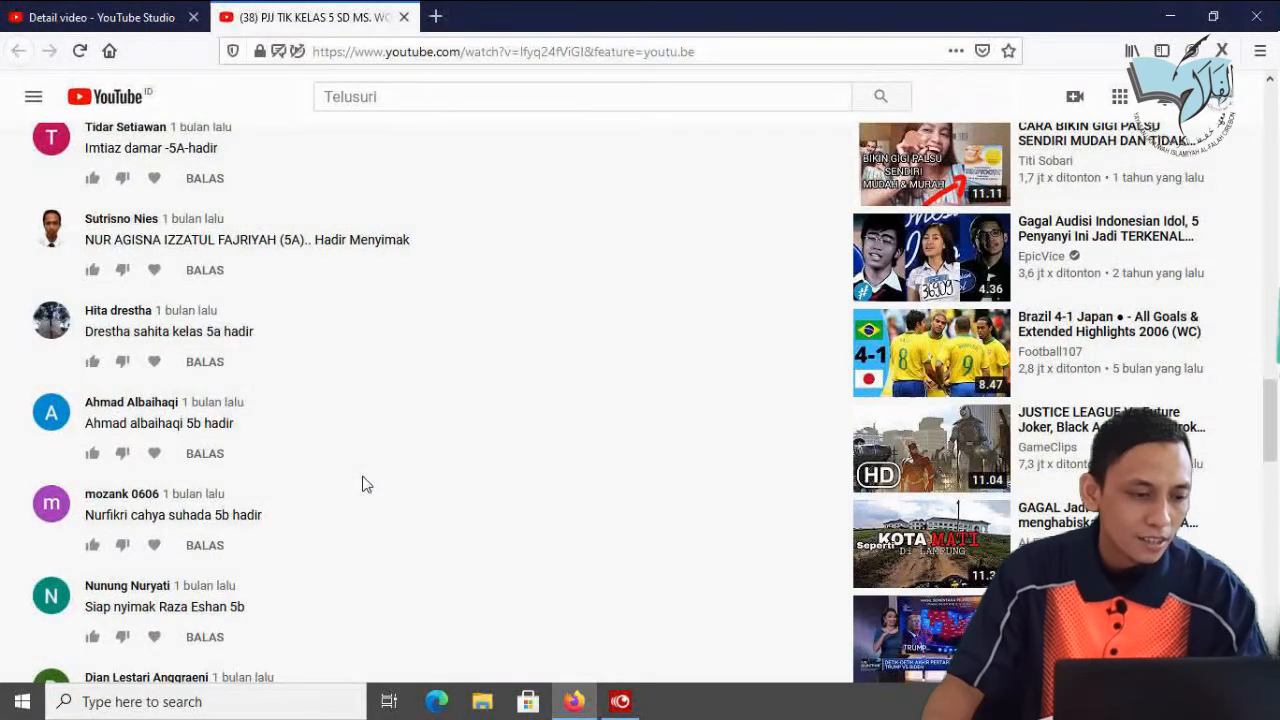
scroll(363, 484, down, 4)
scroll(363, 484, down, 4)
scroll(363, 484, up, 4)
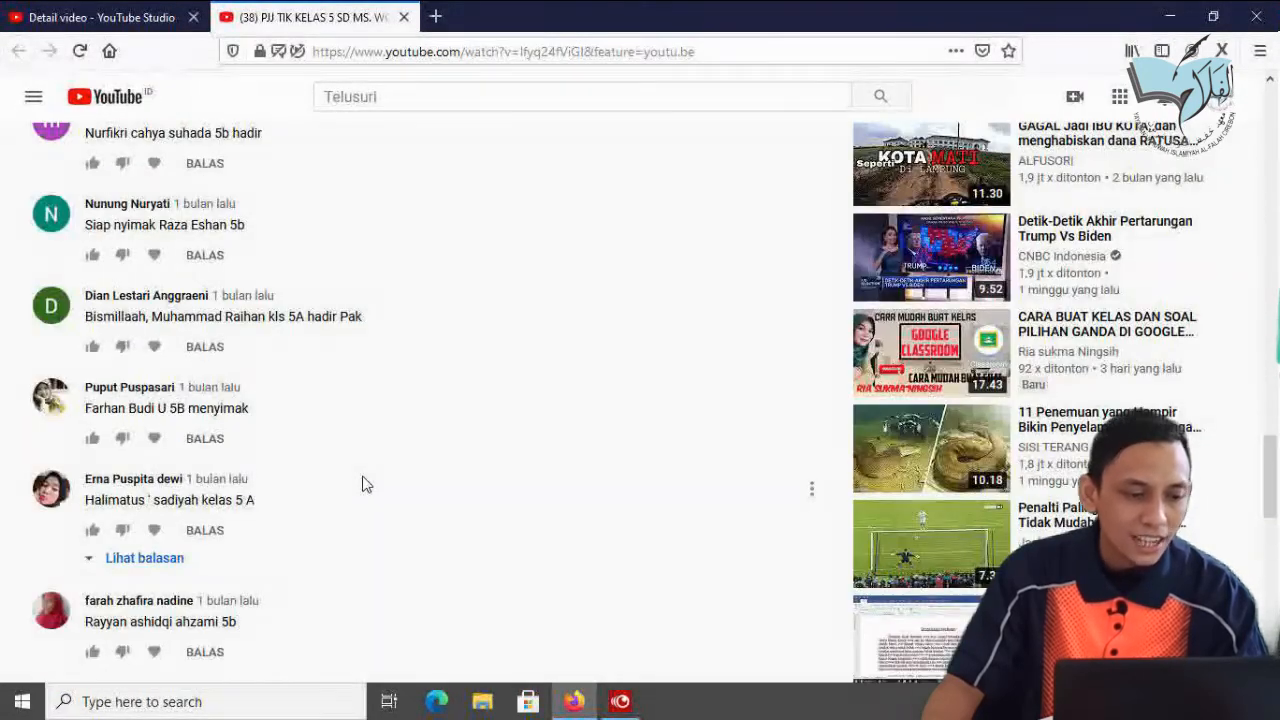
scroll(363, 484, up, 3)
scroll(363, 484, up, 15)
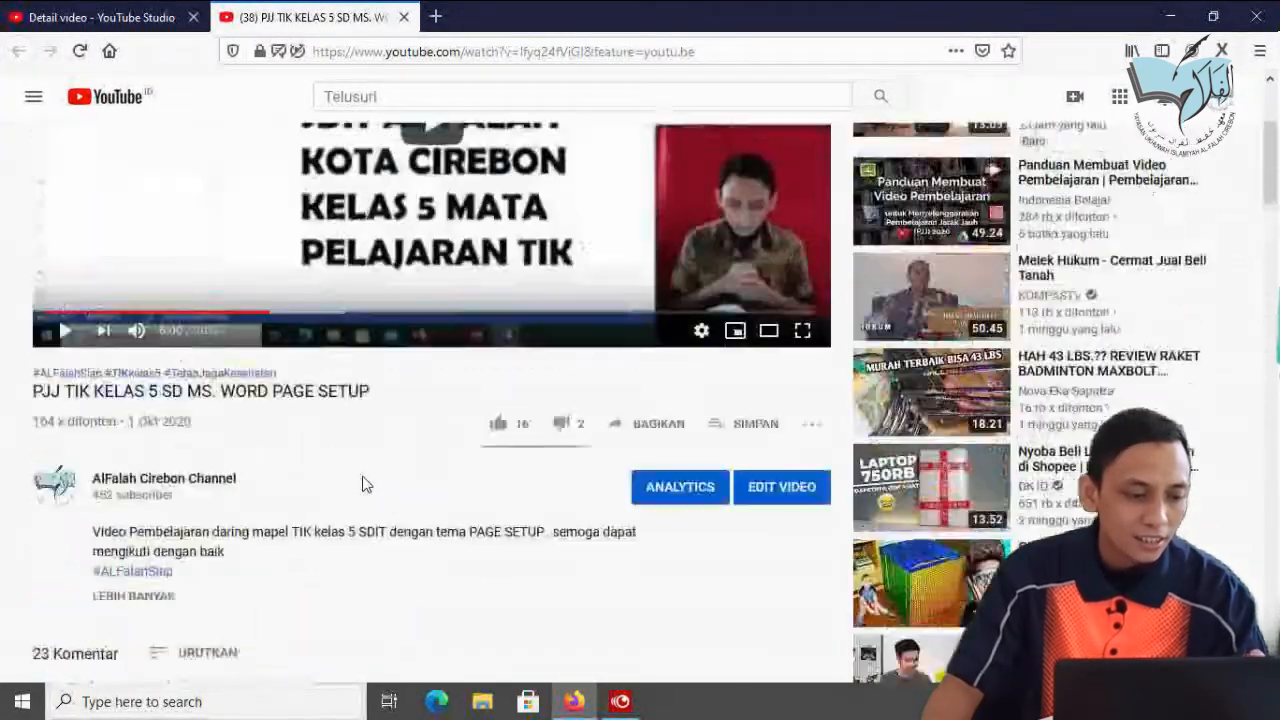
scroll(363, 484, down, 1)
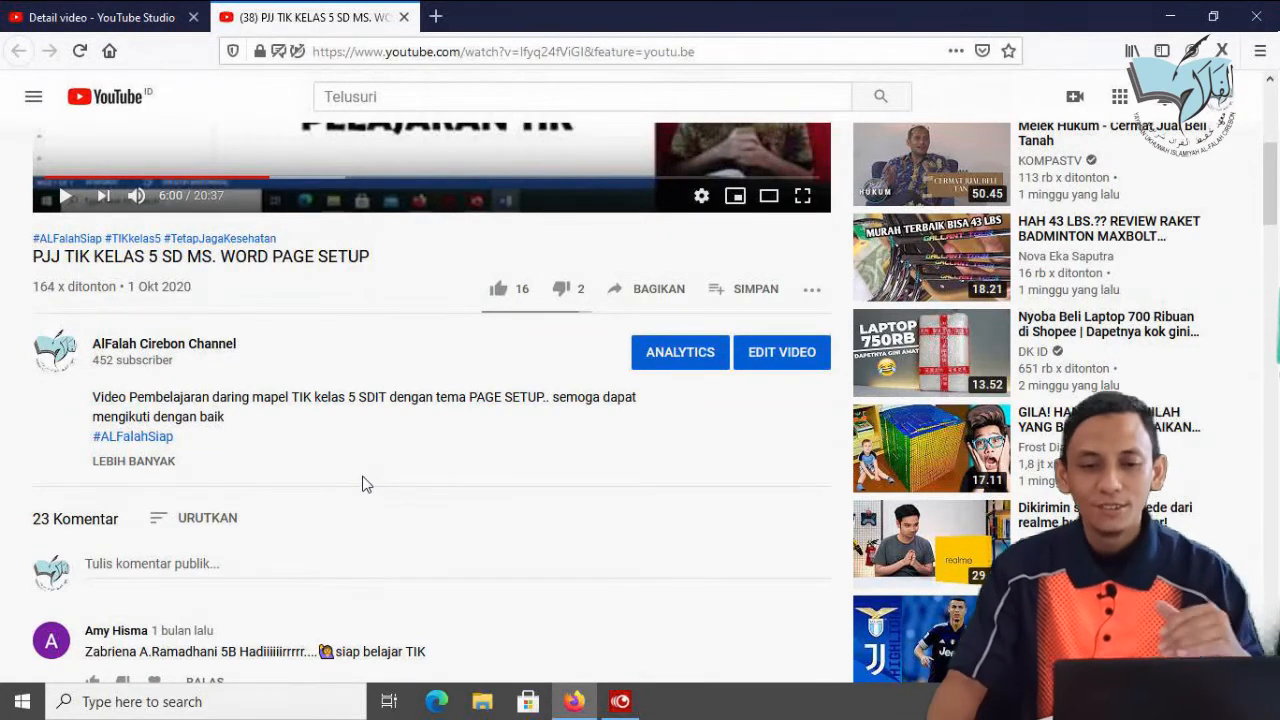
Minimize the browser to reach the desktop and start a blank document in Word 2013
click(1170, 16)
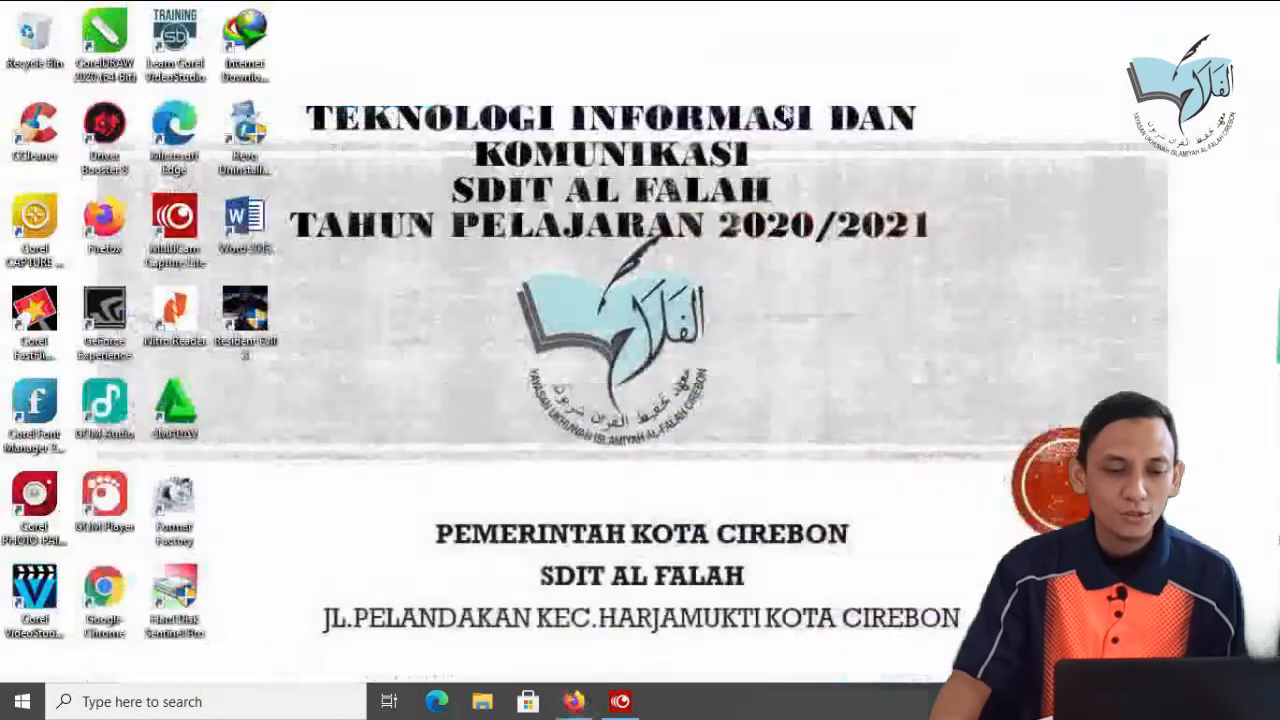
right_click(712, 136)
click(745, 190)
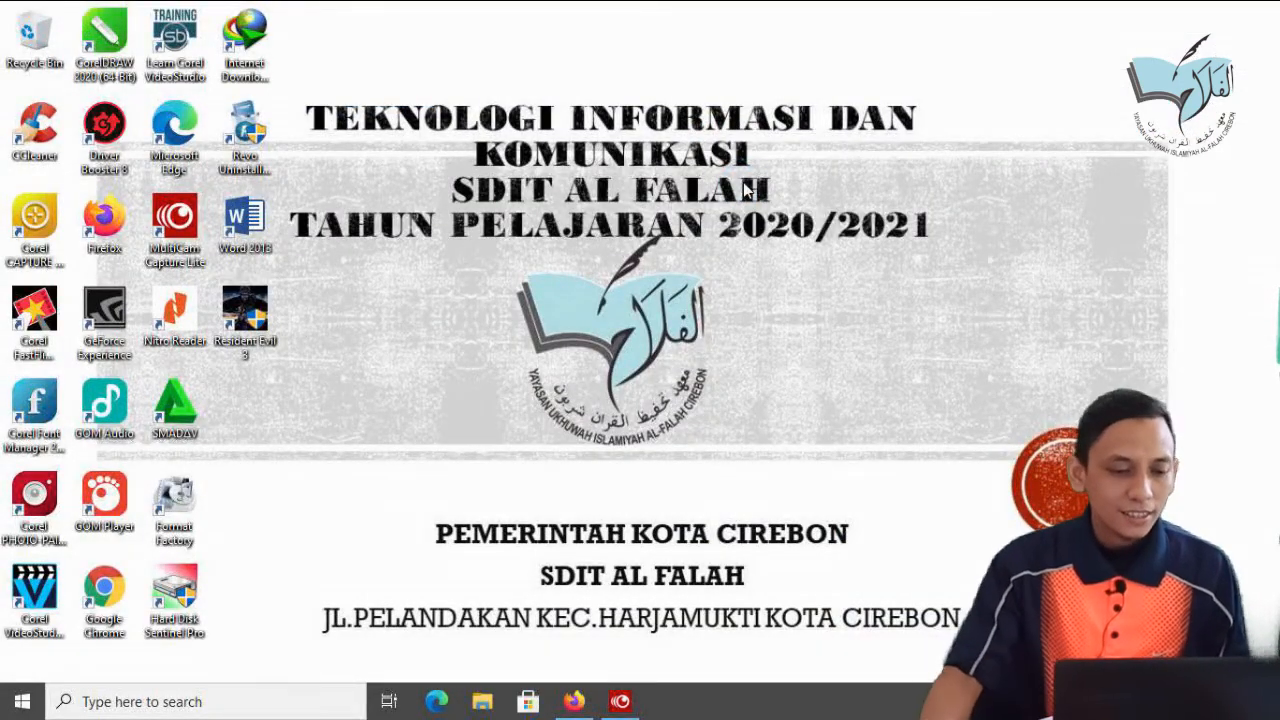
right_click(597, 133)
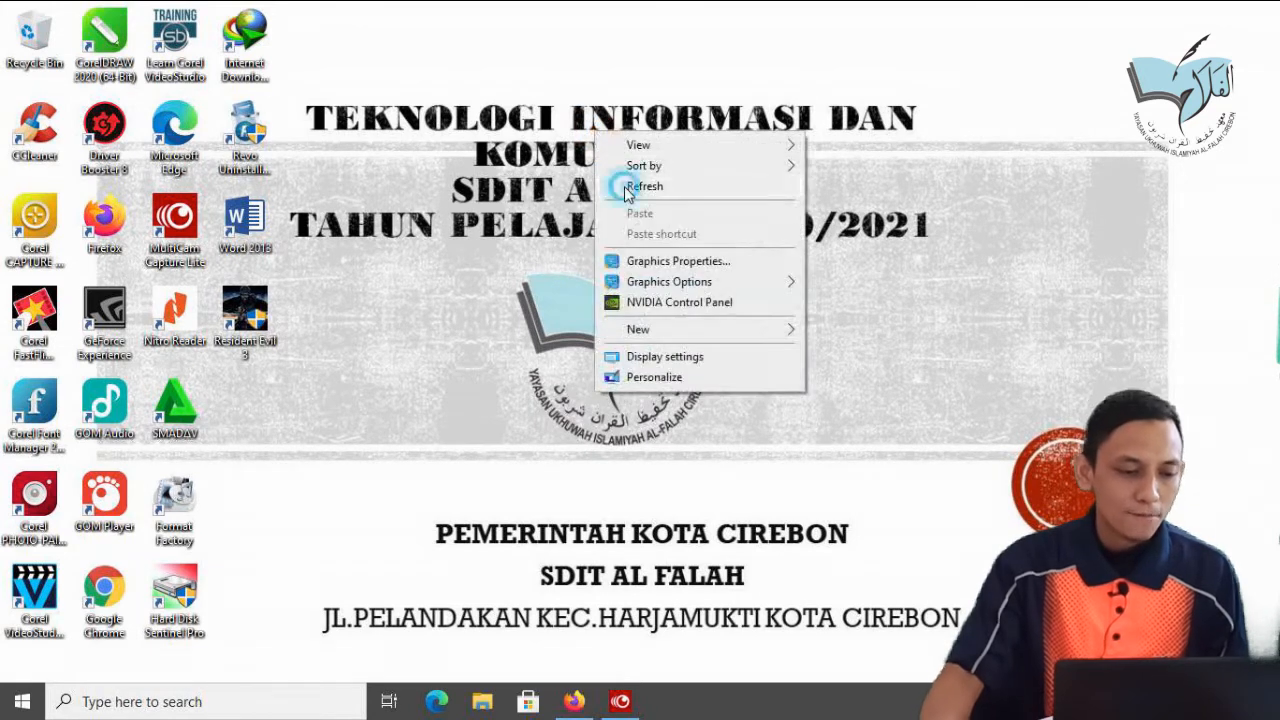
click(628, 190)
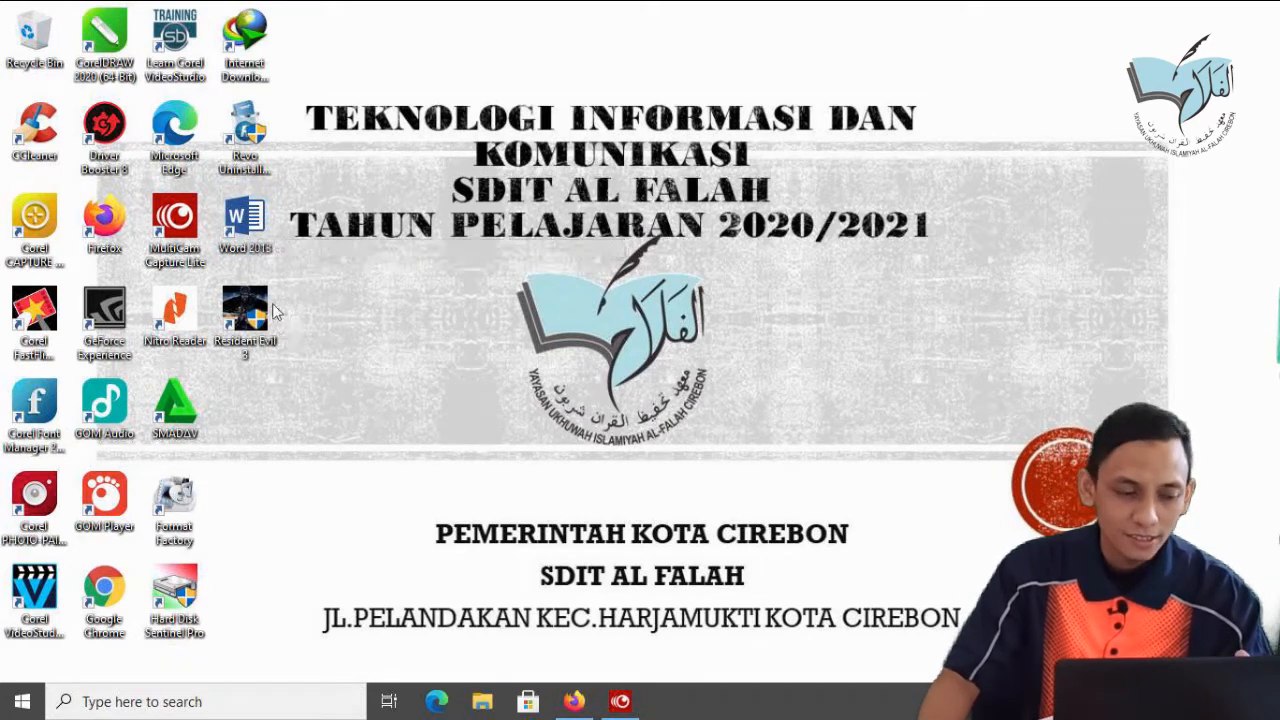
double_click(247, 220)
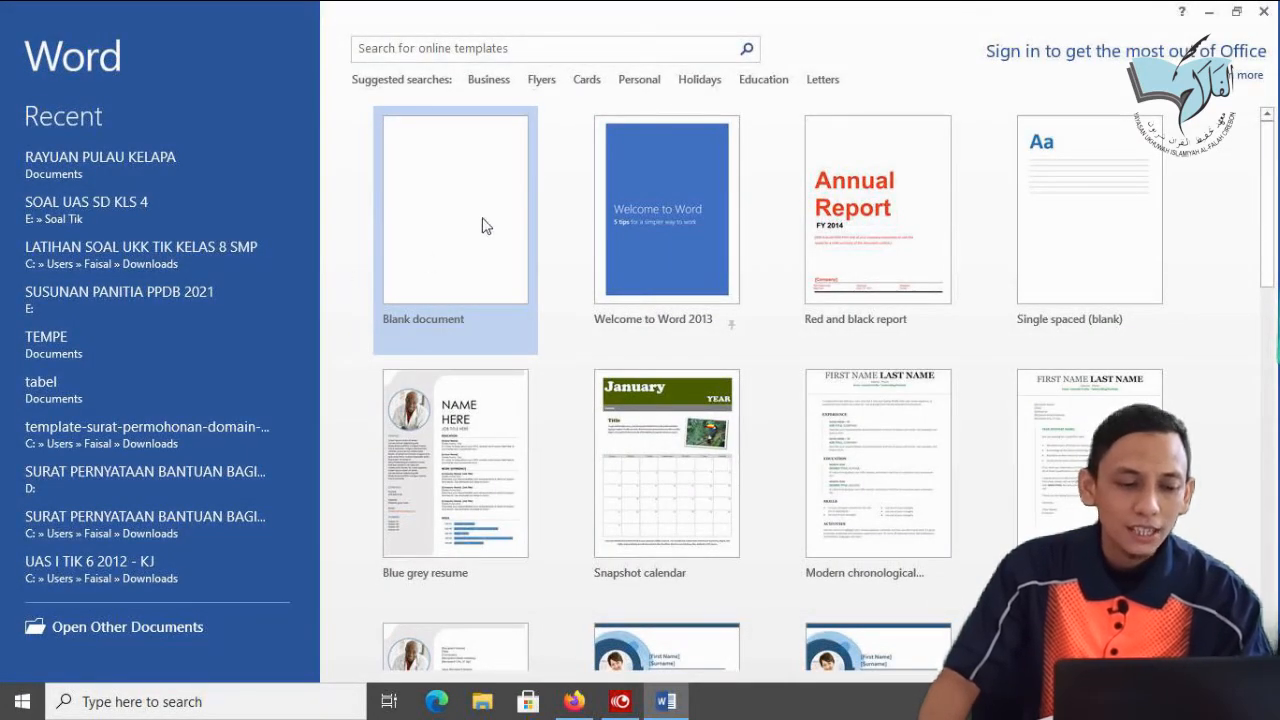
click(446, 219)
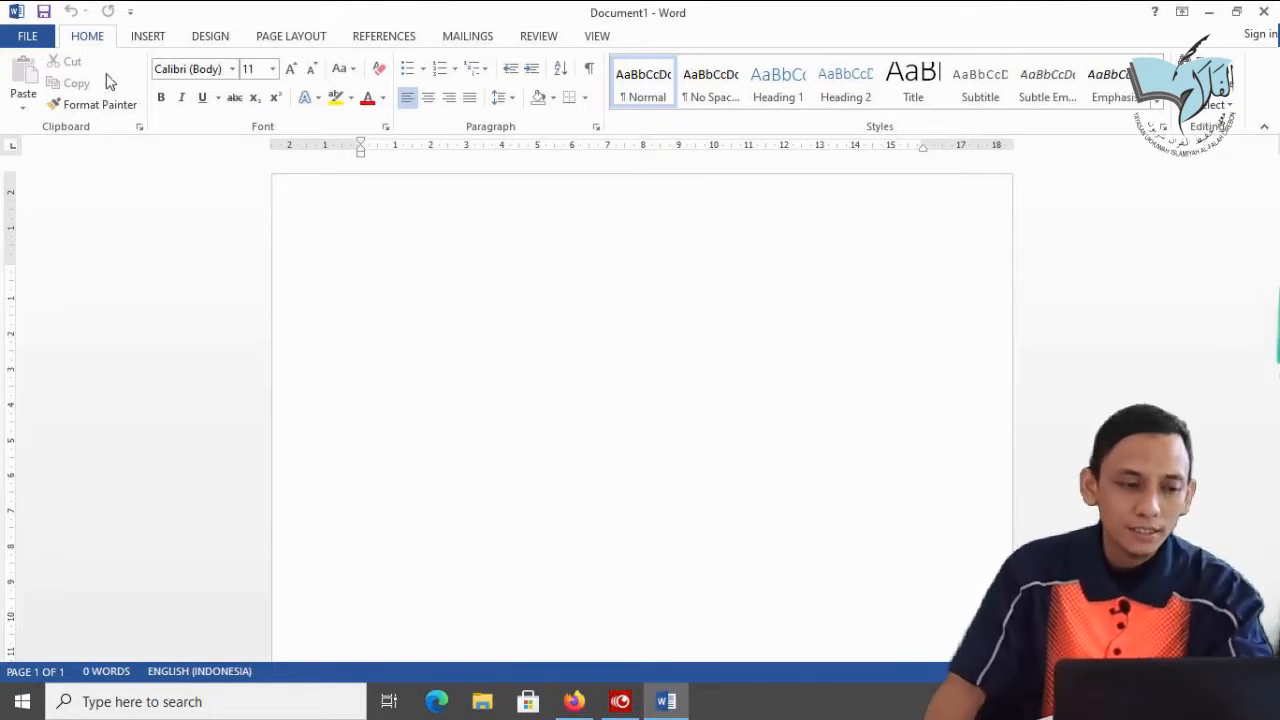
Insert the computer mouse picture from the Saved Pictures folder into the blank document
click(145, 38)
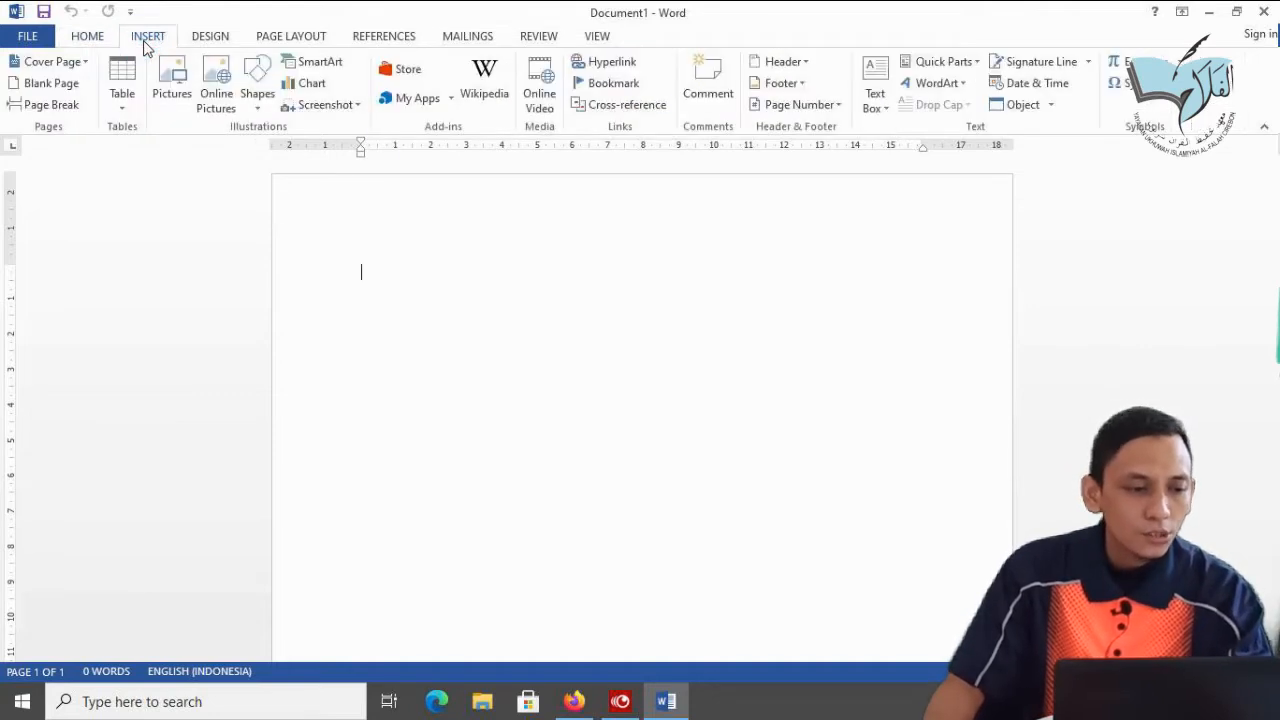
click(170, 100)
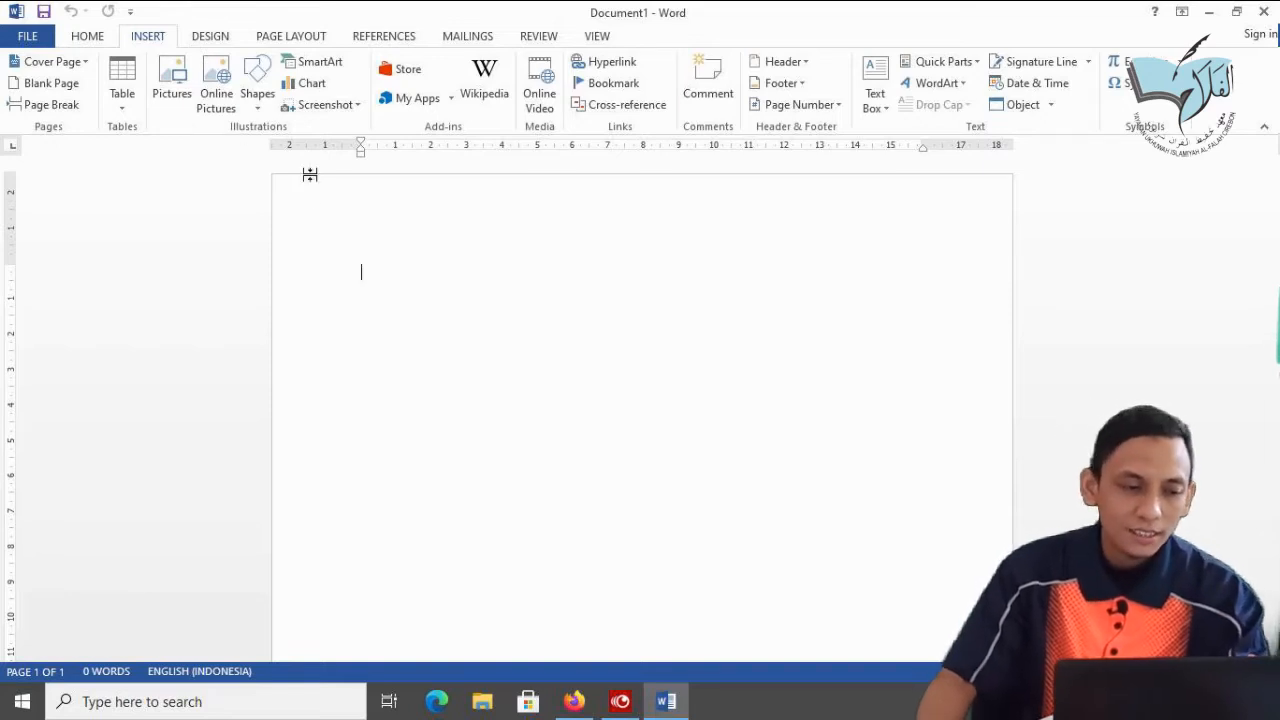
click(170, 93)
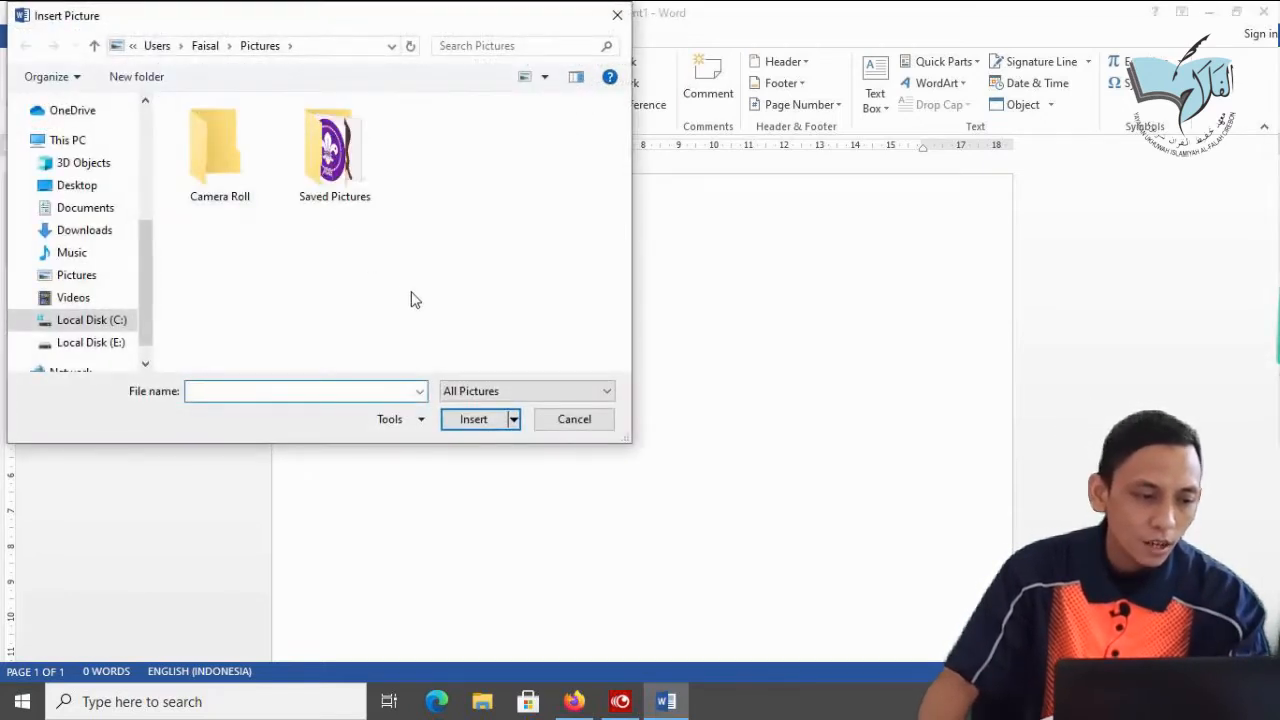
click(70, 282)
double_click(330, 158)
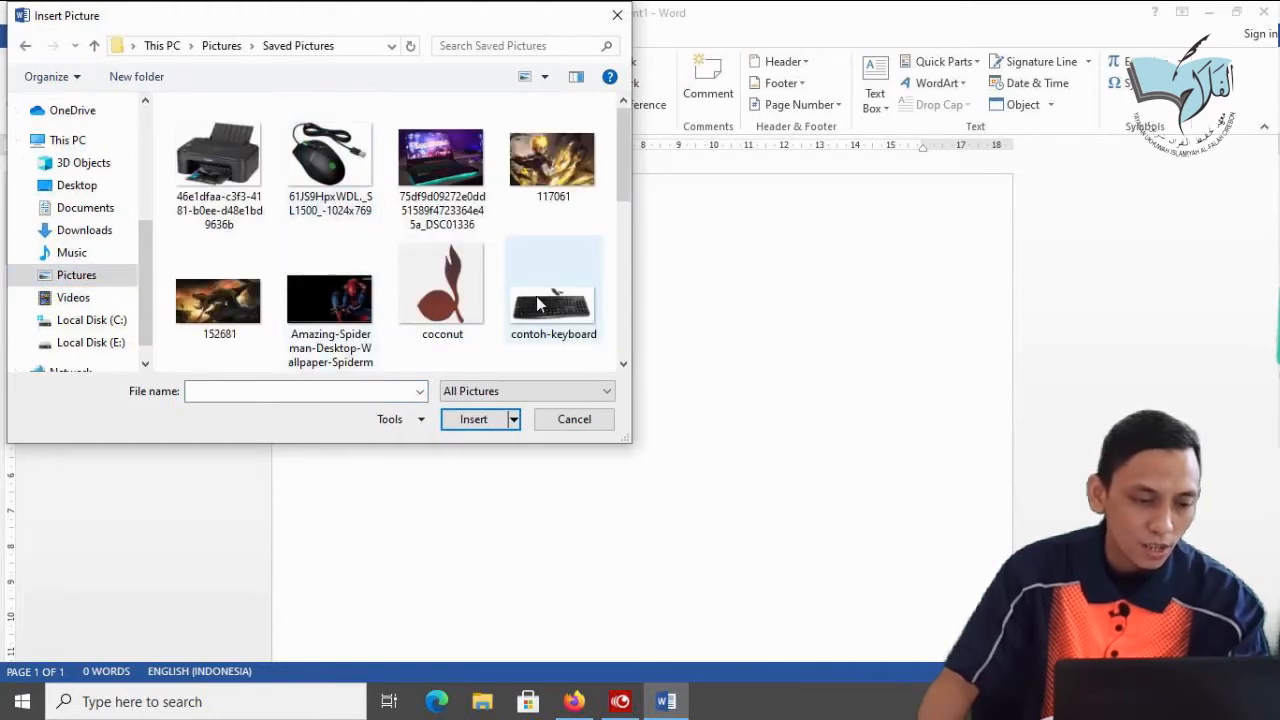
scroll(246, 287, down, 1)
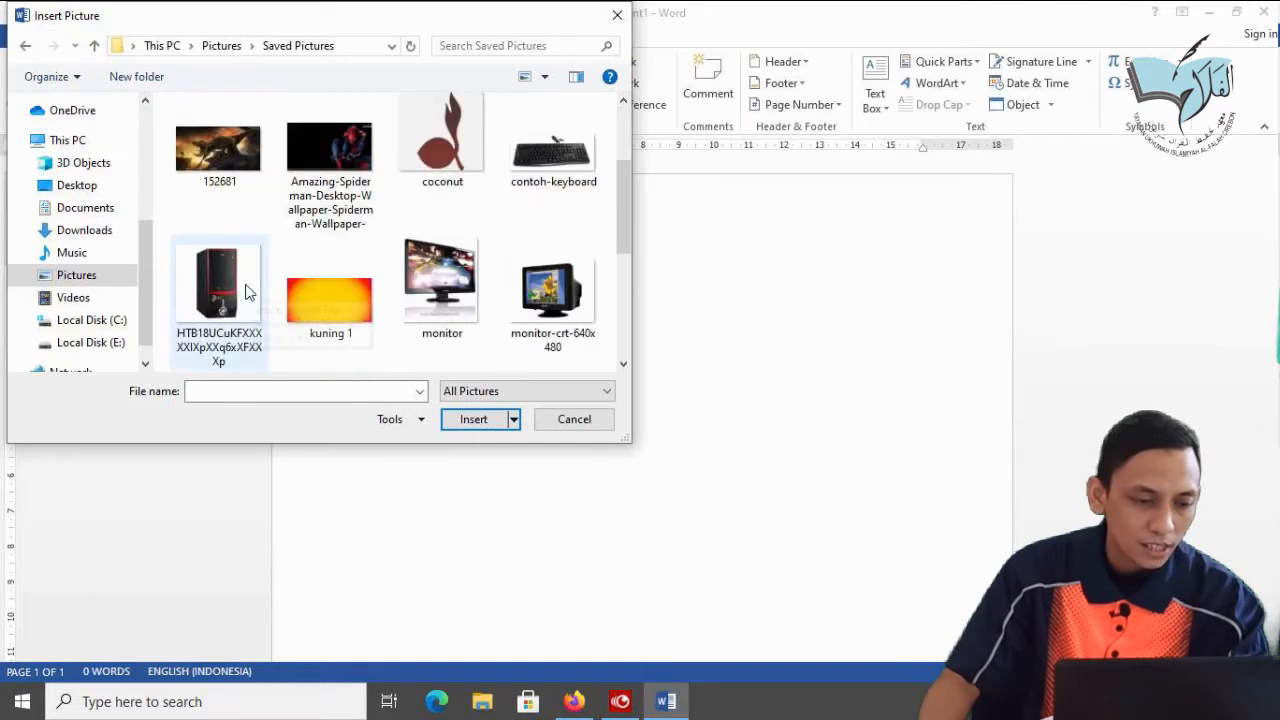
scroll(390, 306, down, 1)
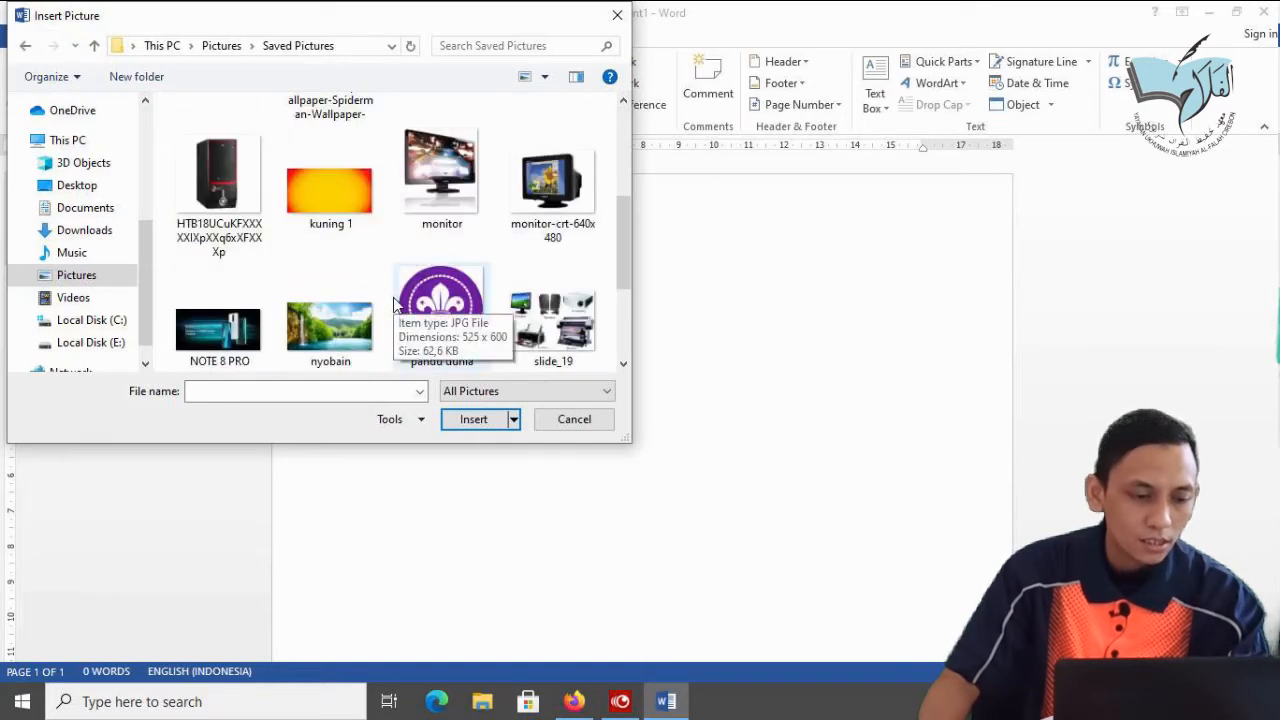
scroll(394, 305, down, 1)
scroll(393, 297, up, 2)
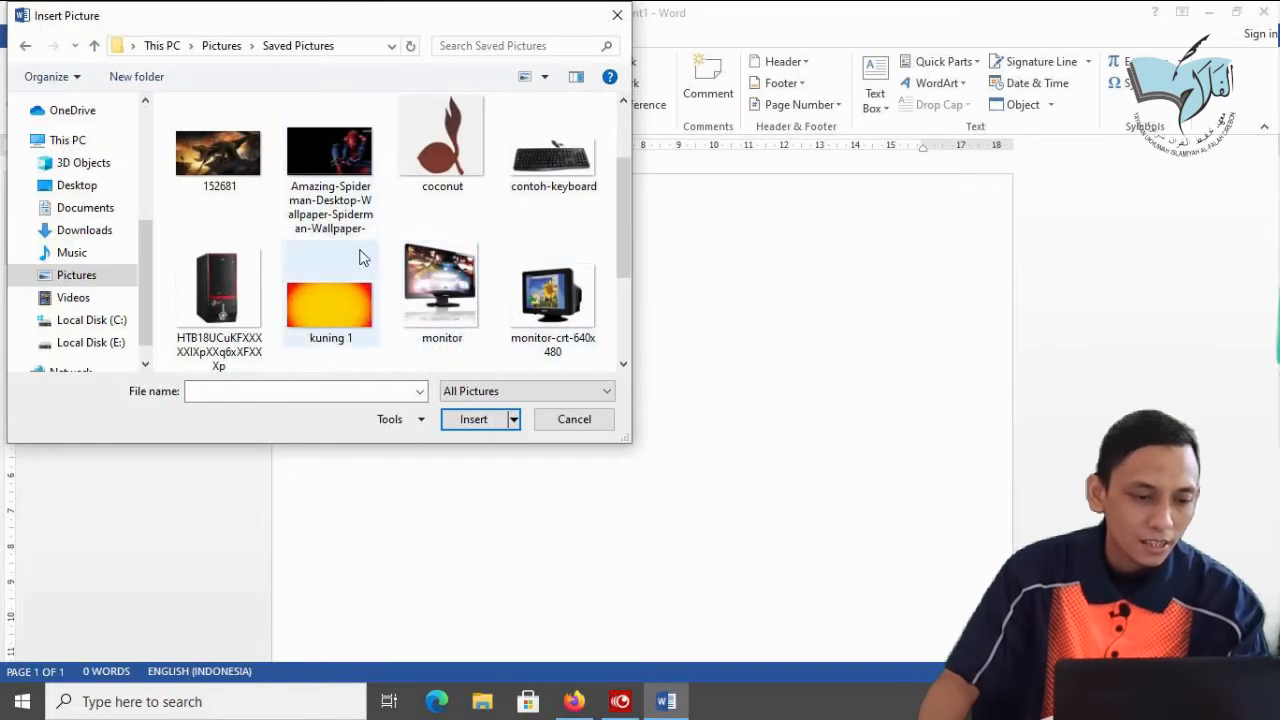
scroll(358, 268, up, 1)
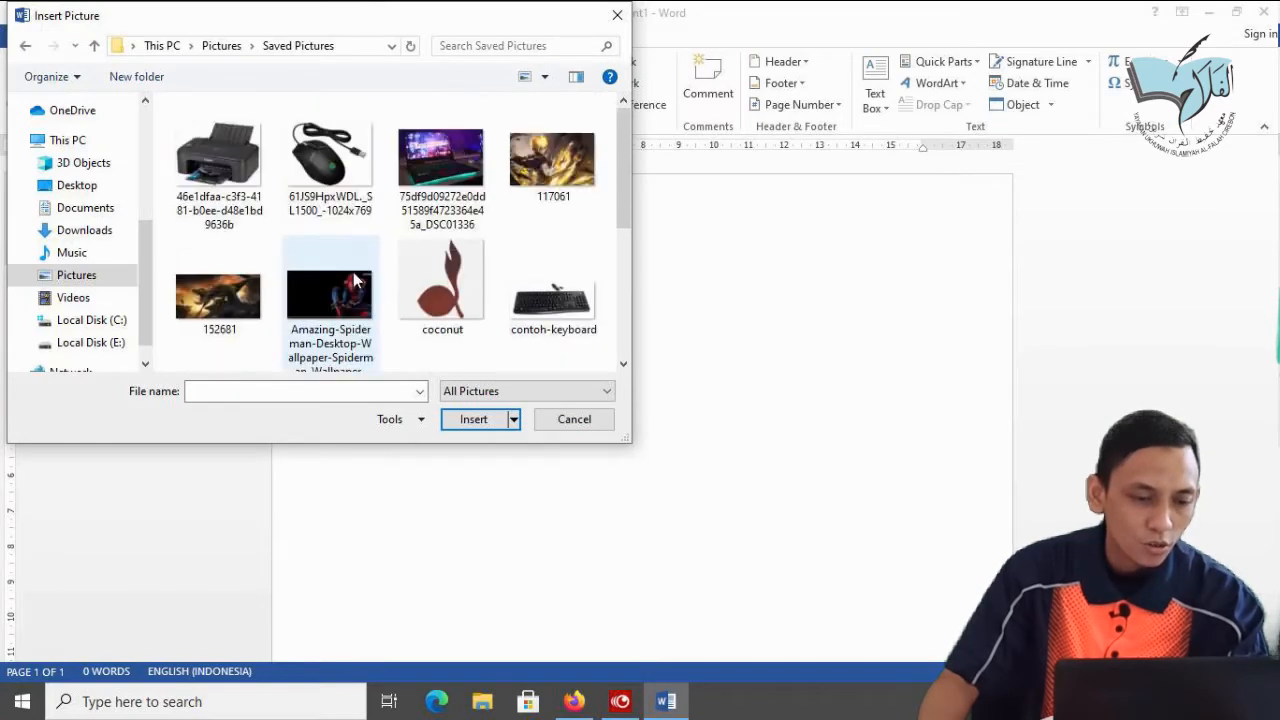
double_click(328, 178)
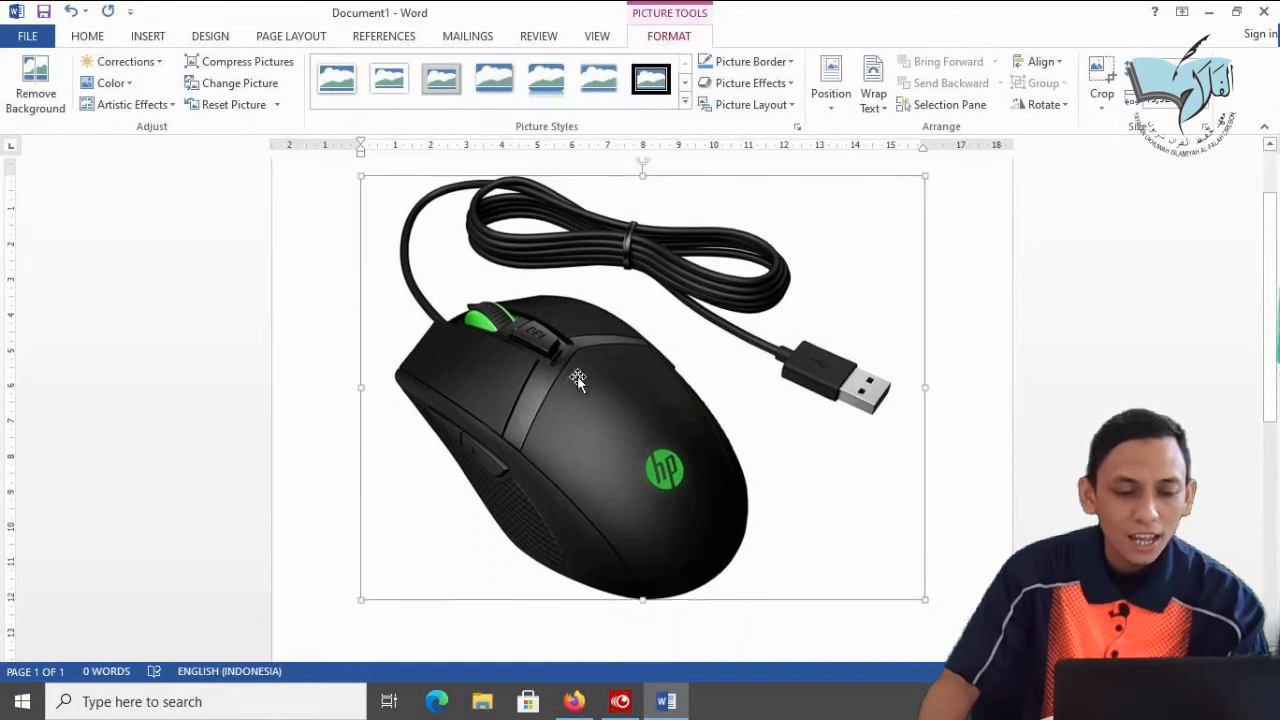
Try resizing the mouse picture proportionally from its corners, ending at about 11.5 cm wide, and delete it from the page
scroll(577, 376, down, 1)
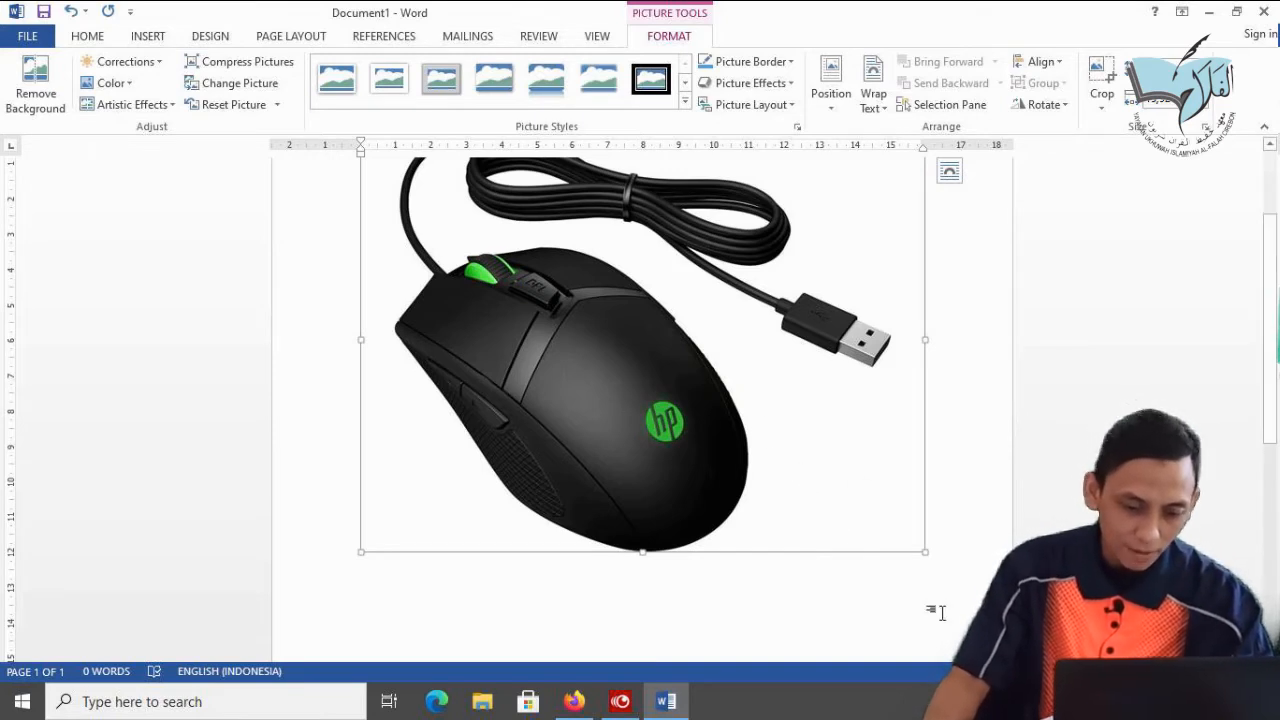
drag(923, 549, 712, 370)
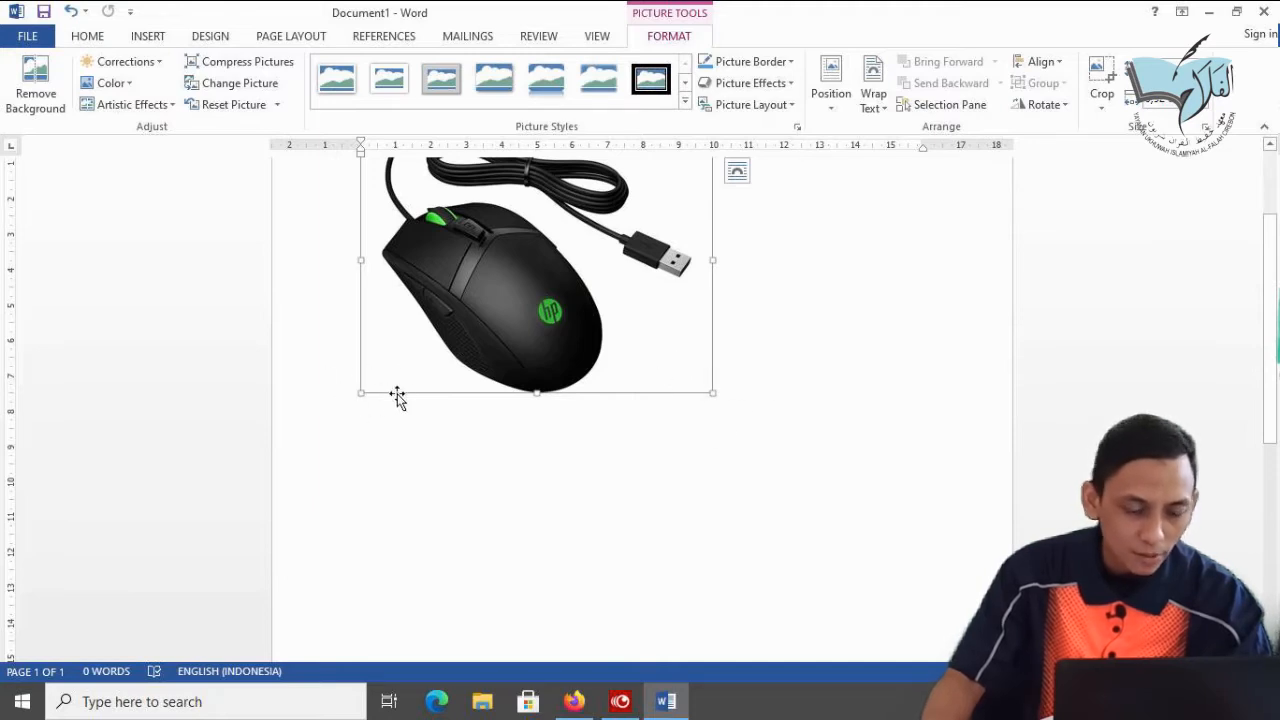
scroll(572, 386, up, 3)
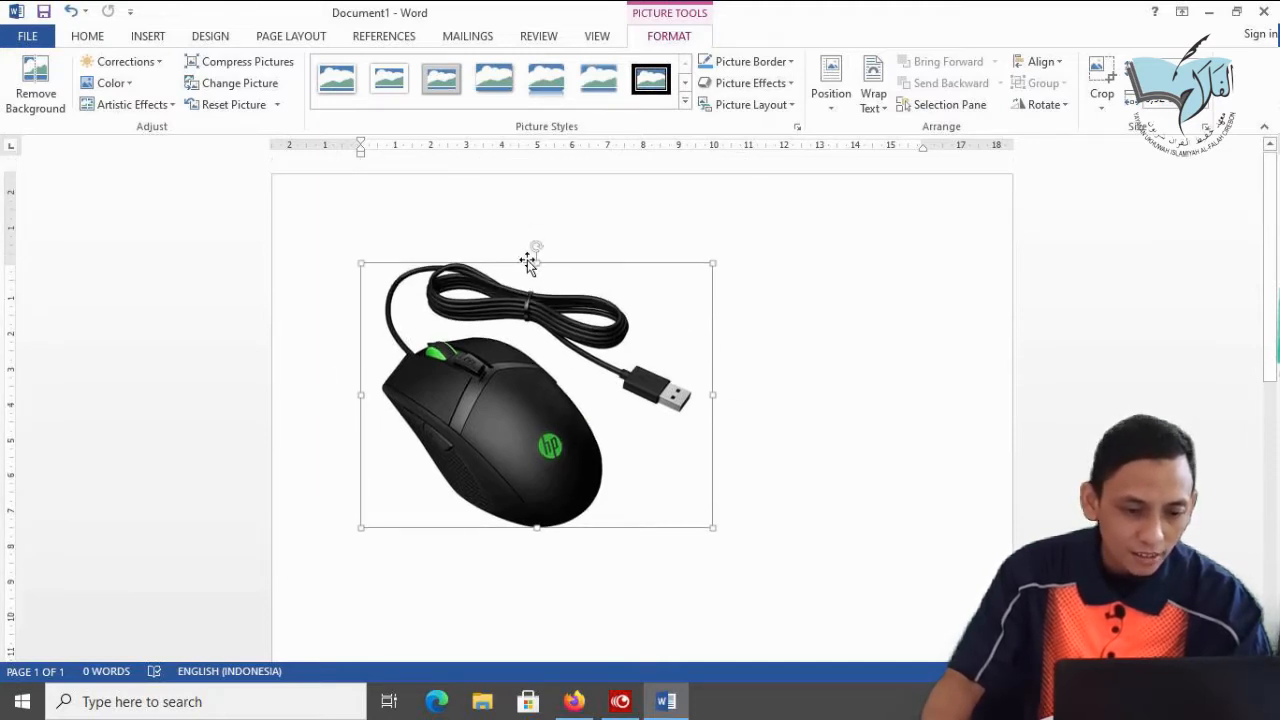
click(708, 262)
drag(708, 262, 797, 251)
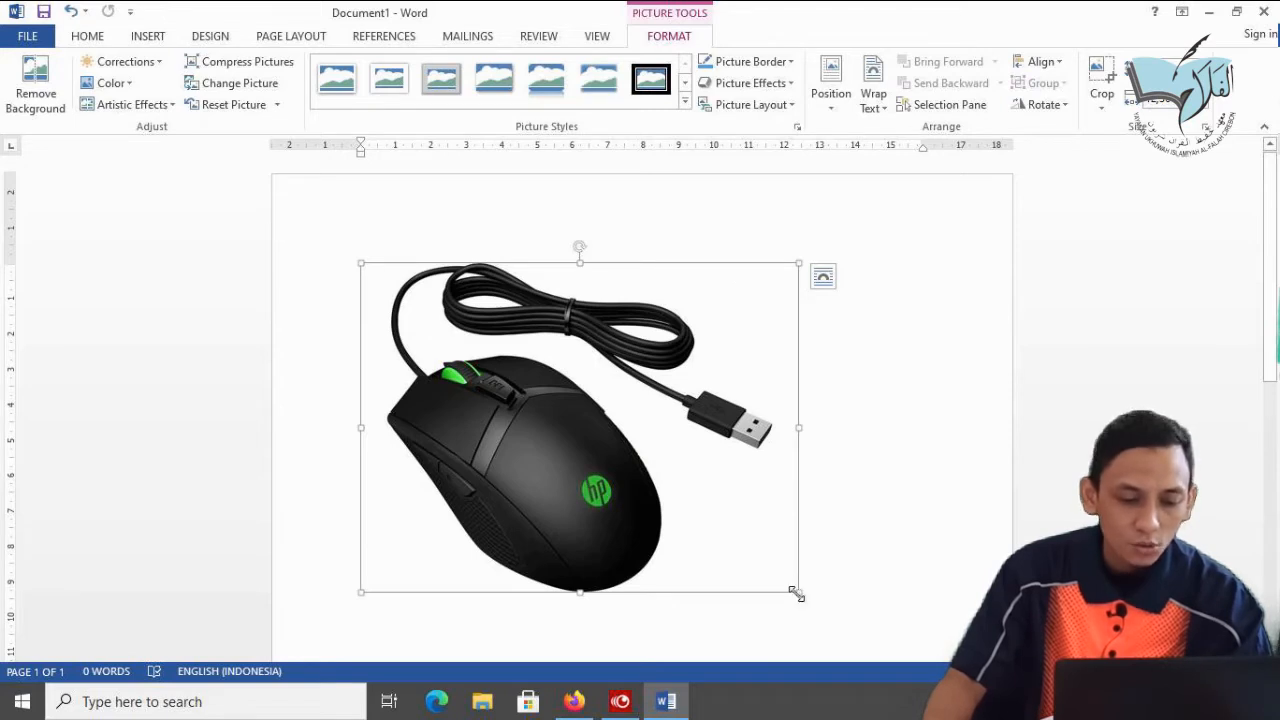
drag(797, 594, 838, 630)
drag(739, 484, 706, 446)
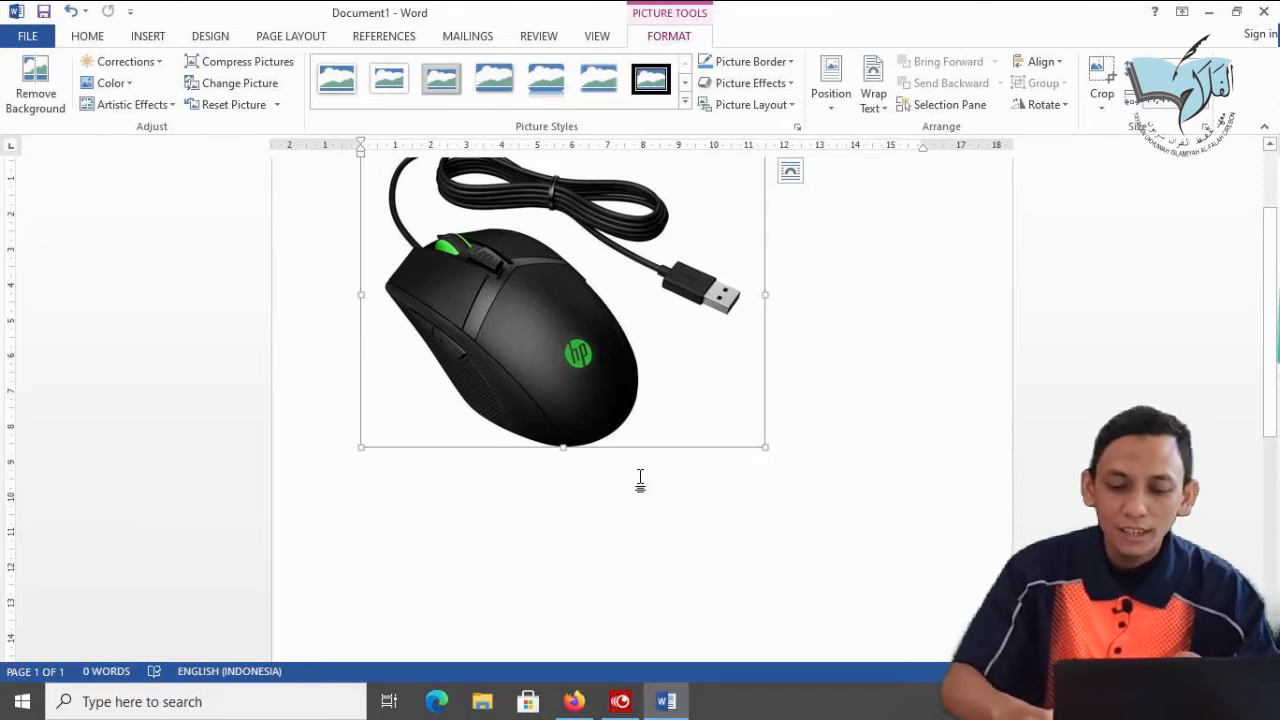
key(Delete)
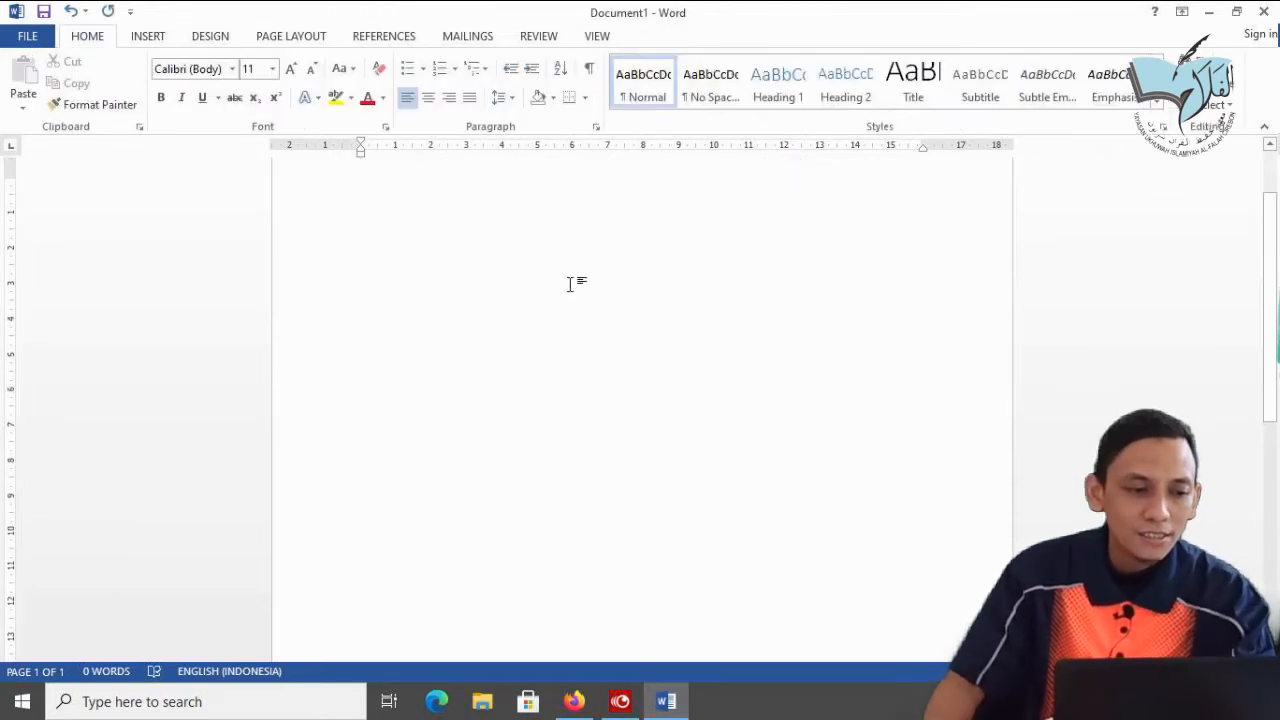
Start inserting a picture from the computer and look through the folders on Local Disk (E:)
click(148, 37)
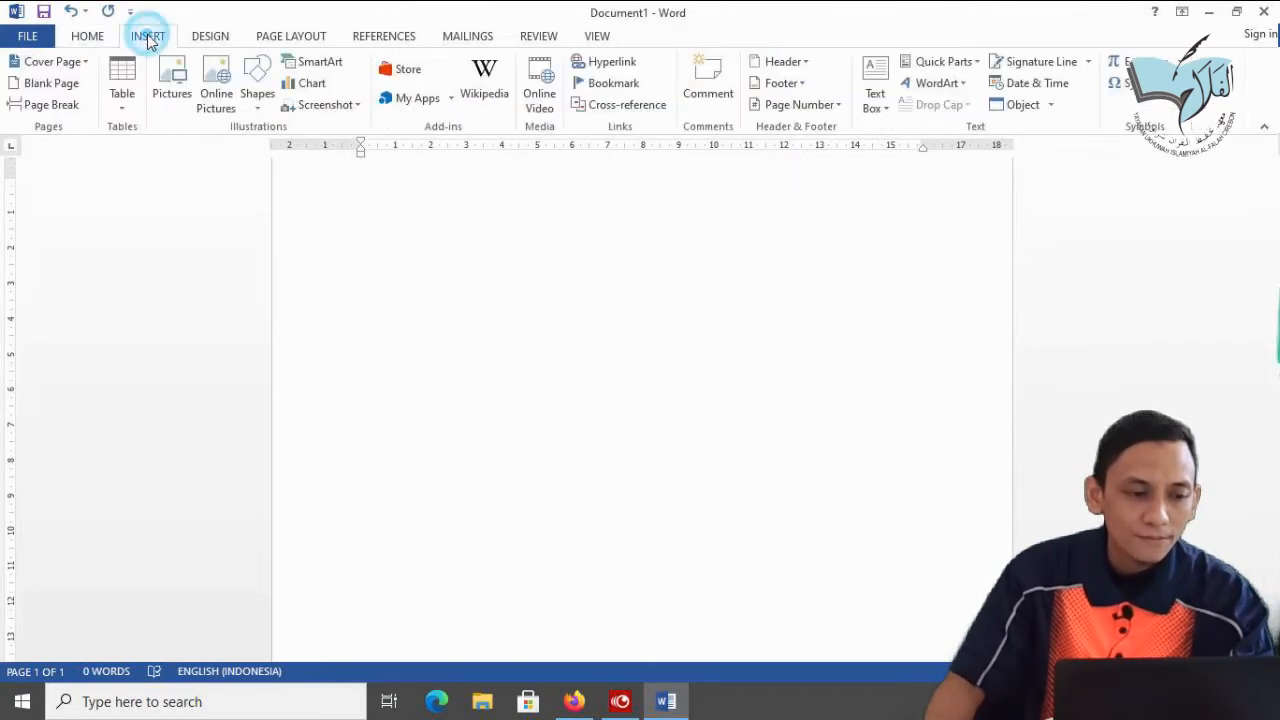
click(172, 84)
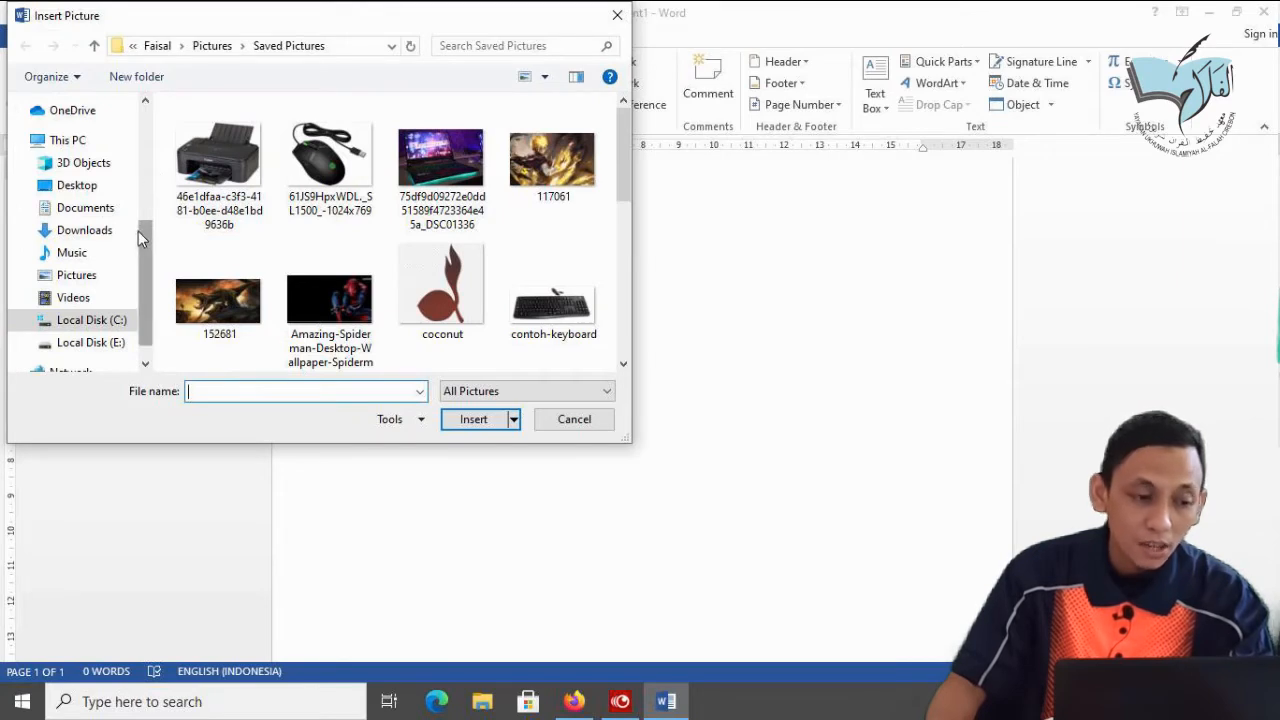
scroll(145, 236, up, 1)
drag(149, 217, 141, 258)
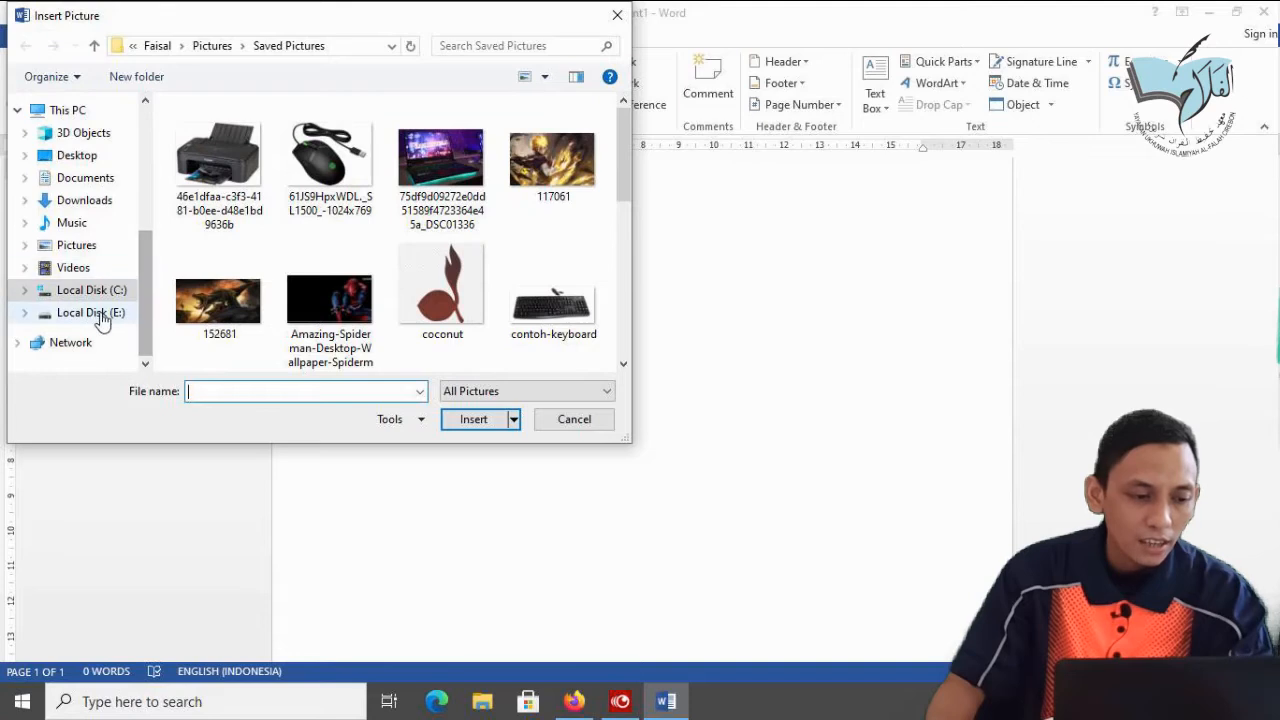
click(100, 315)
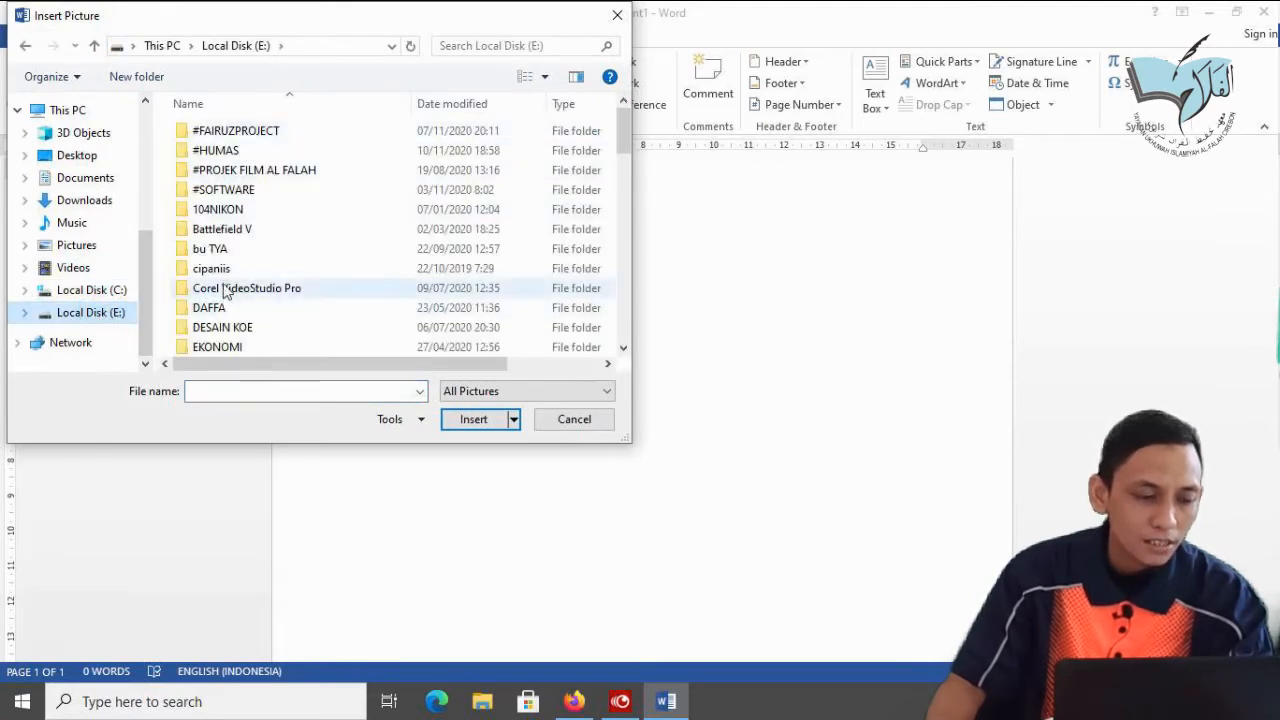
drag(621, 133, 582, 100)
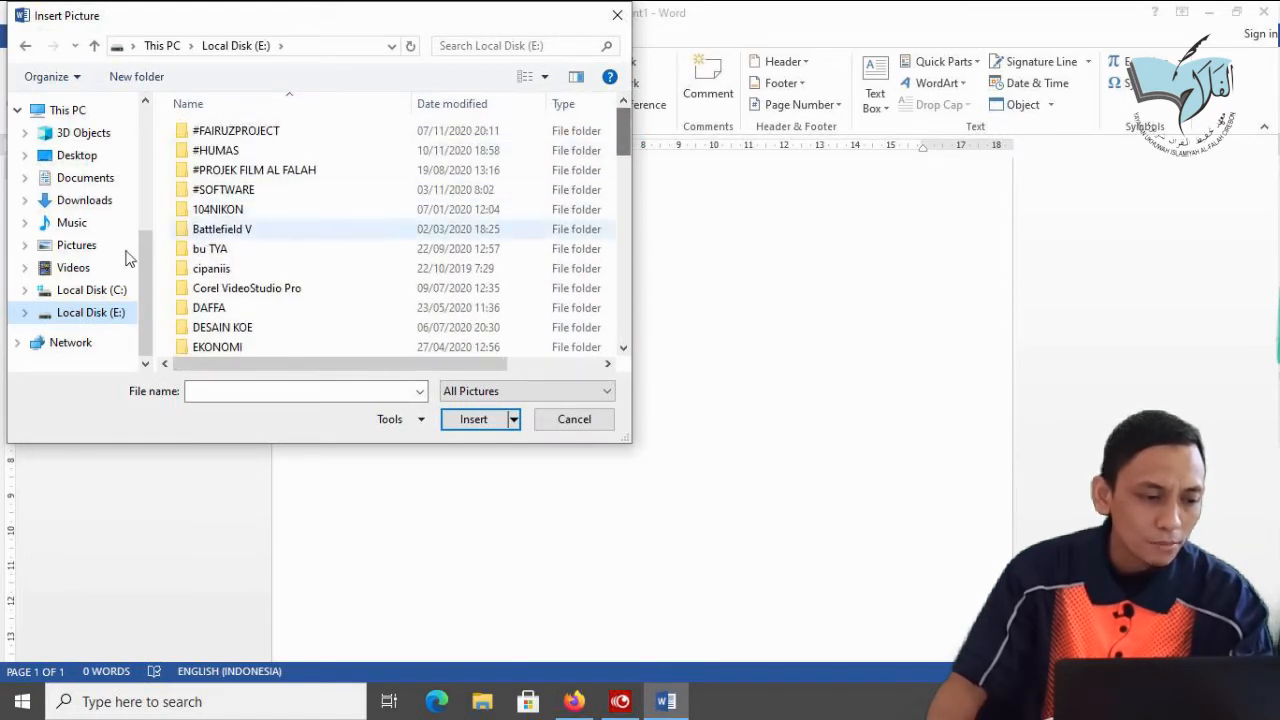
Insert the Canon printer picture from the Saved Pictures folder and delete it from the page
click(74, 249)
click(325, 163)
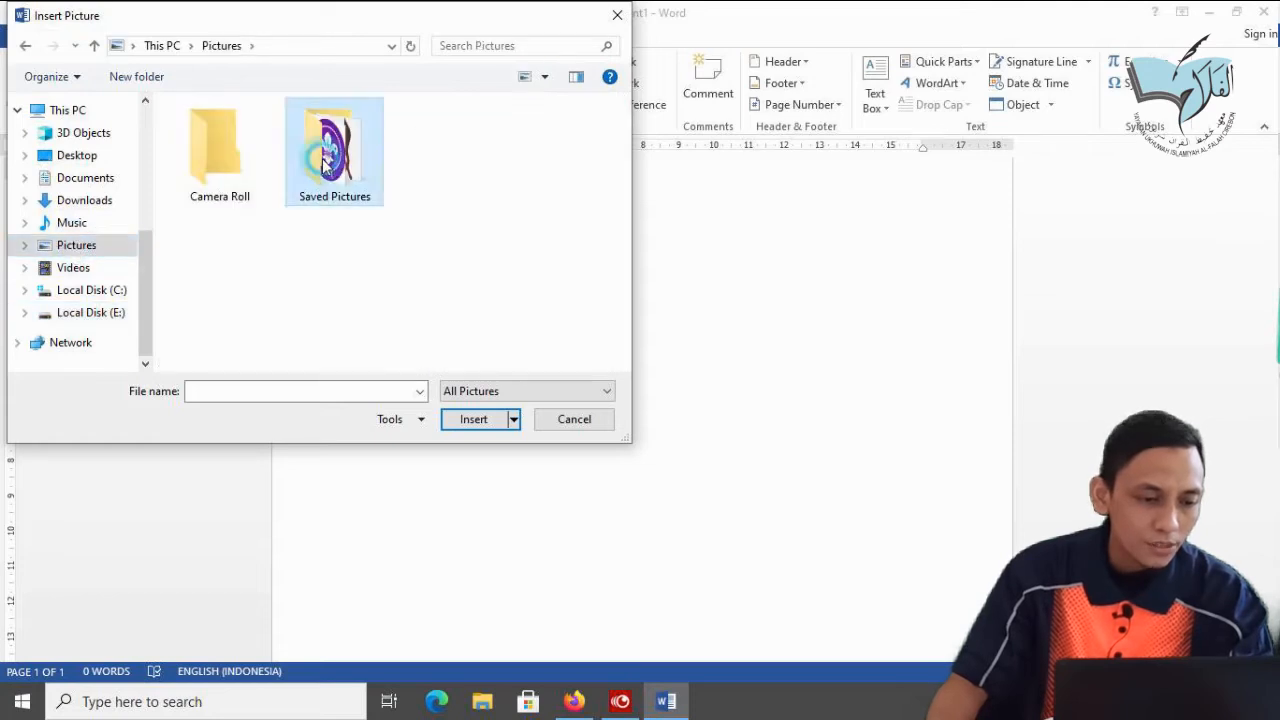
double_click(325, 163)
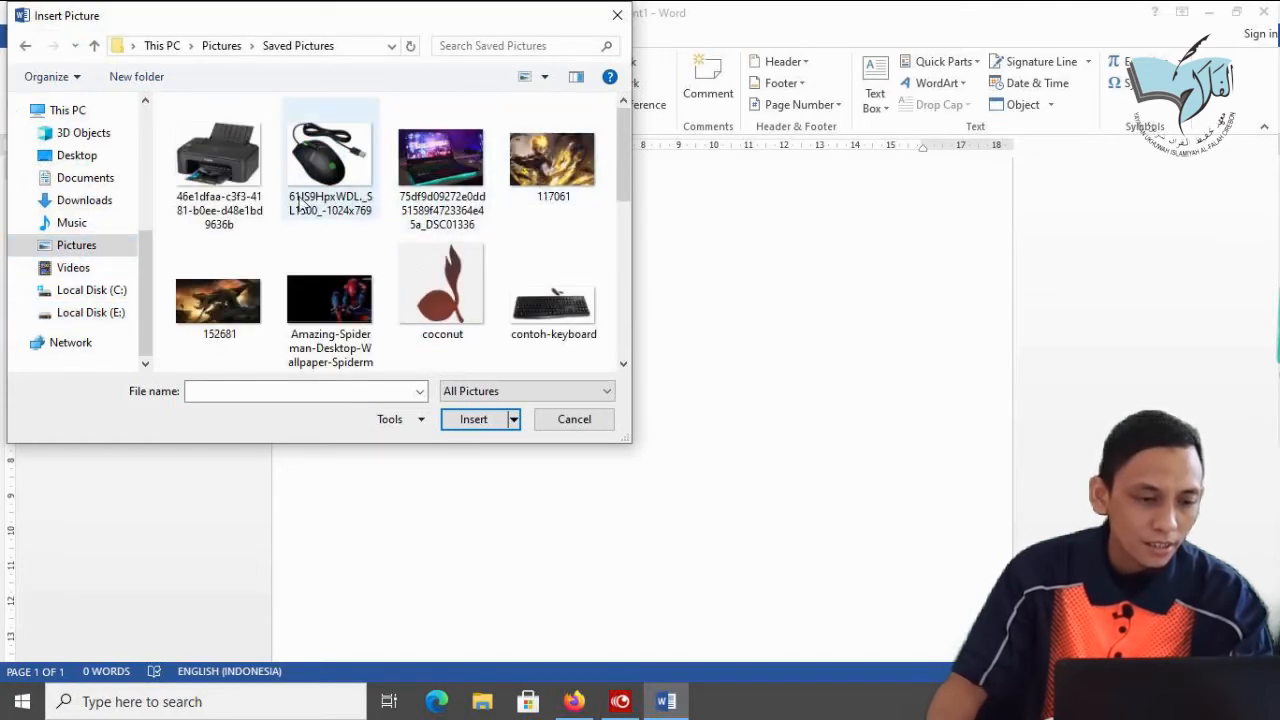
double_click(238, 165)
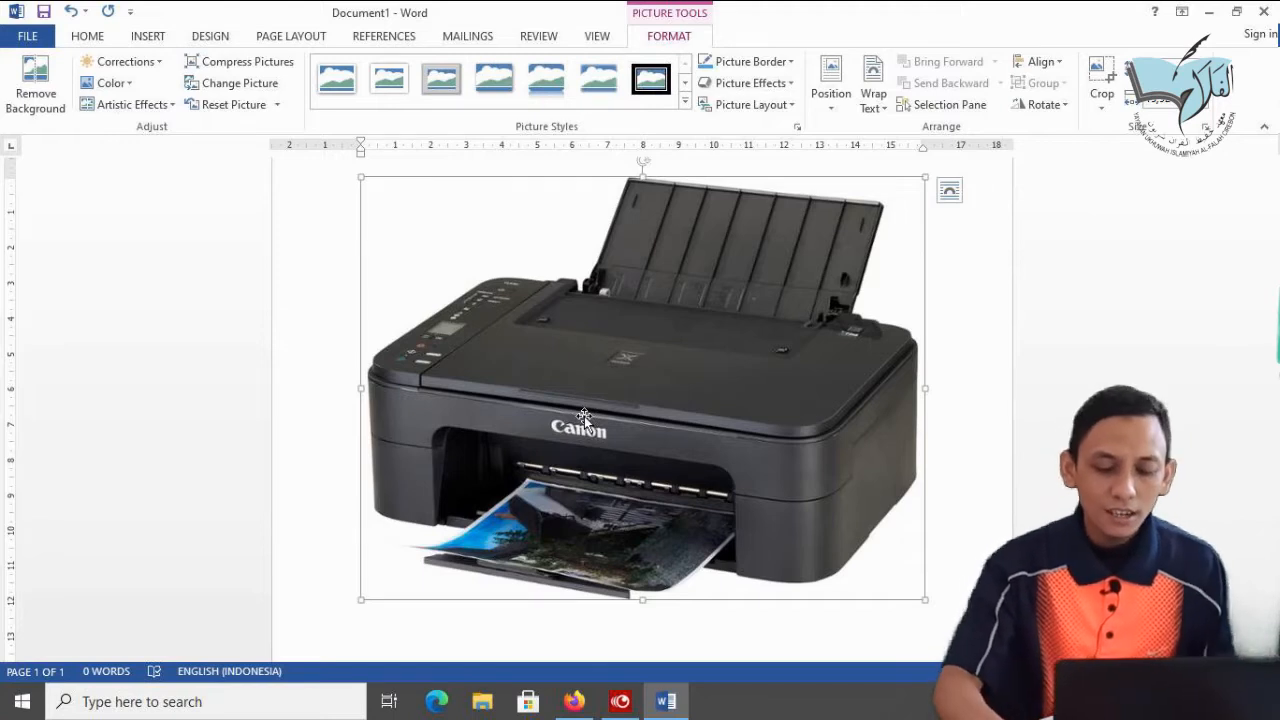
key(Delete)
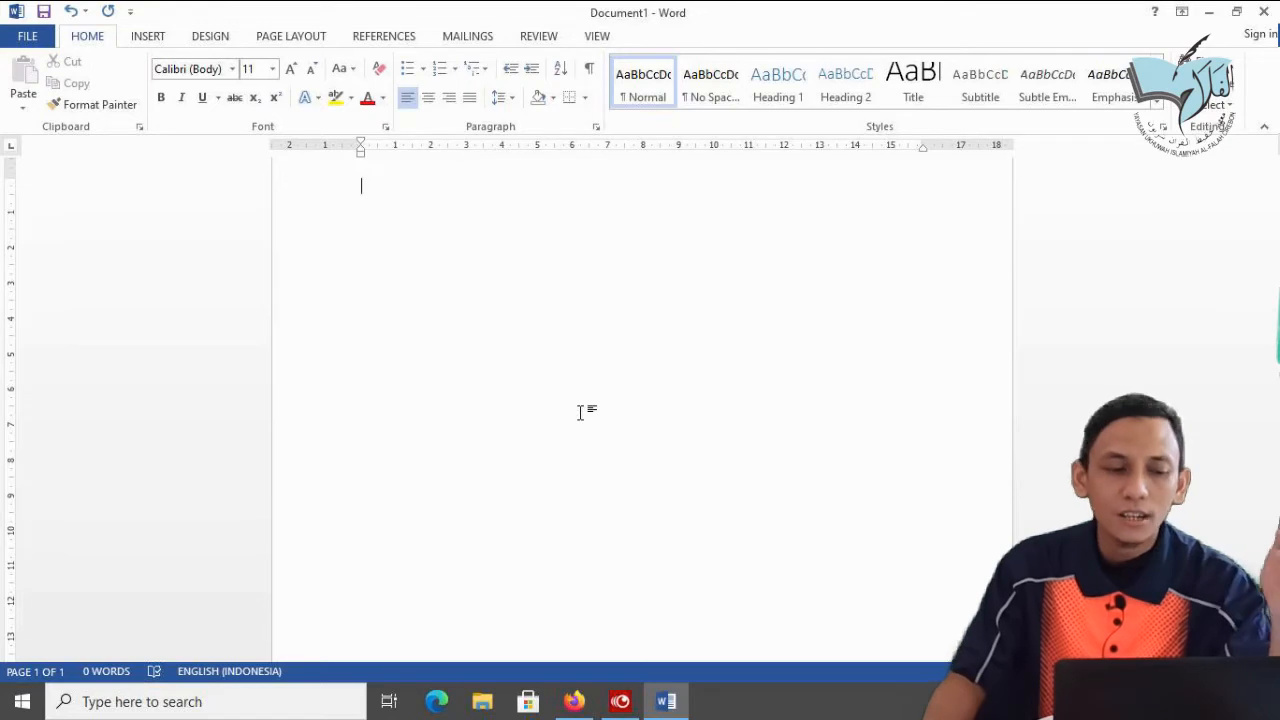
Start inserting an online picture and check the computer's Wi-Fi connection
click(146, 36)
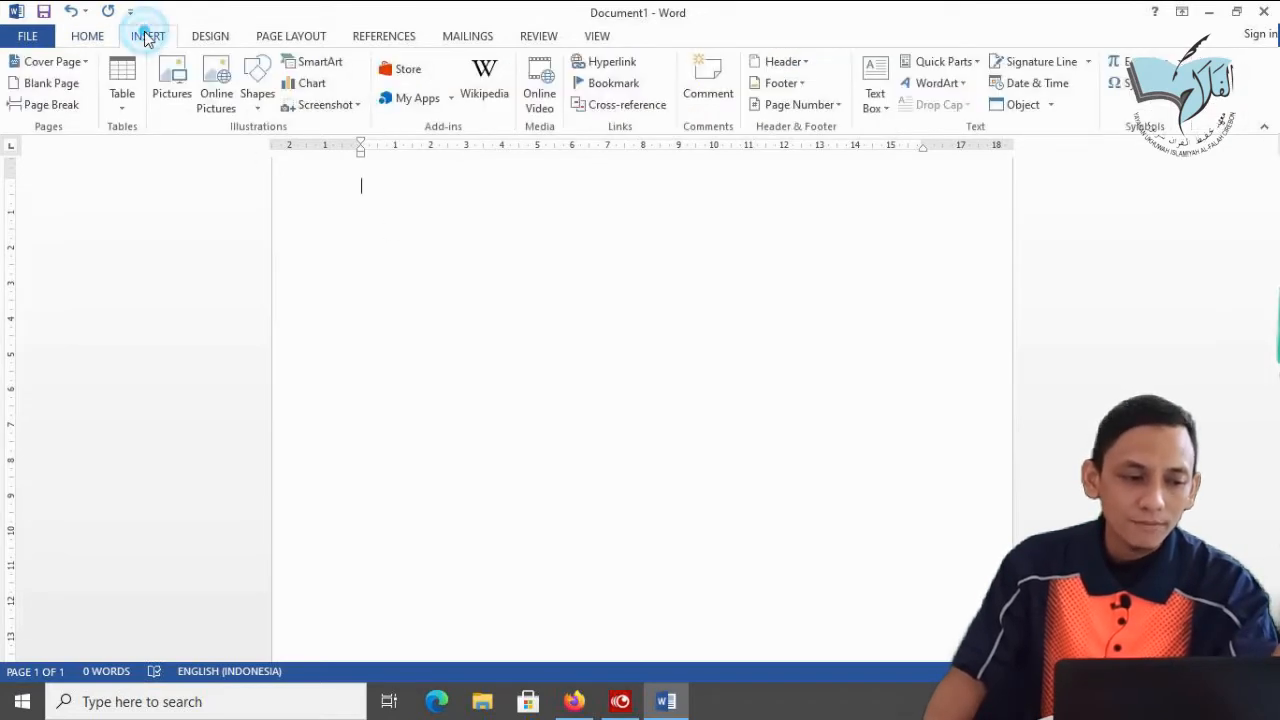
click(218, 100)
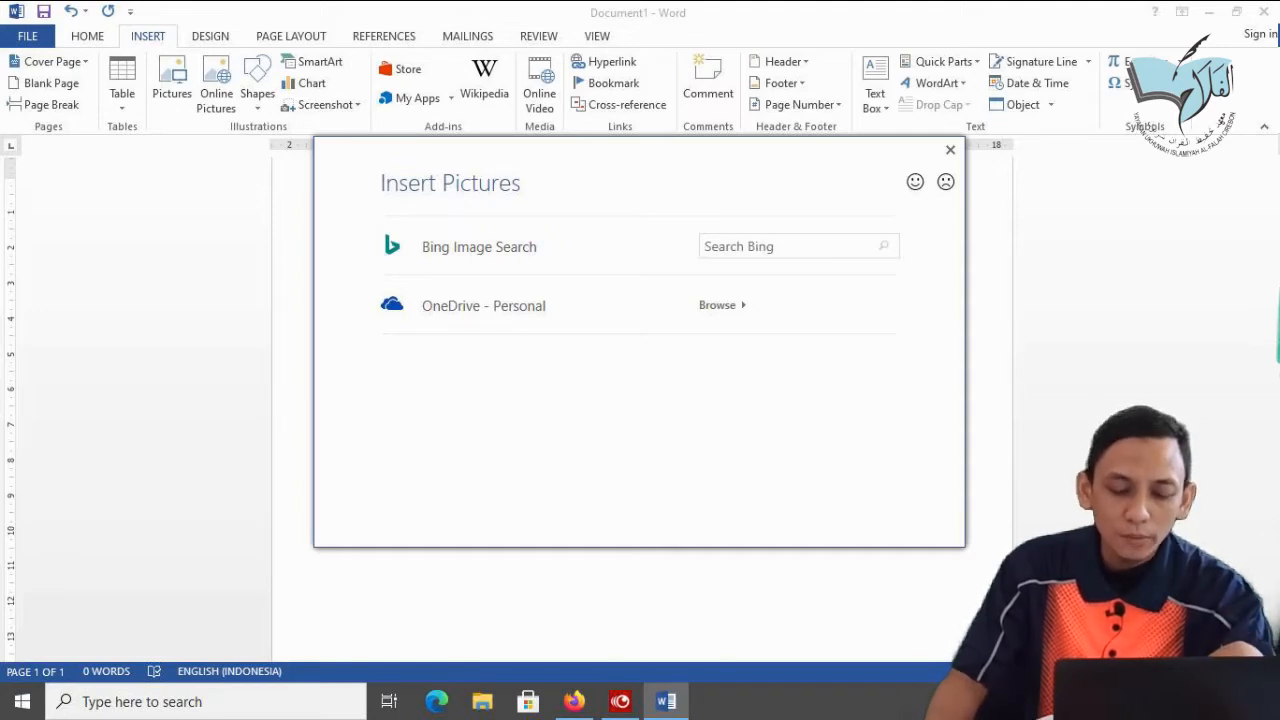
click(1108, 702)
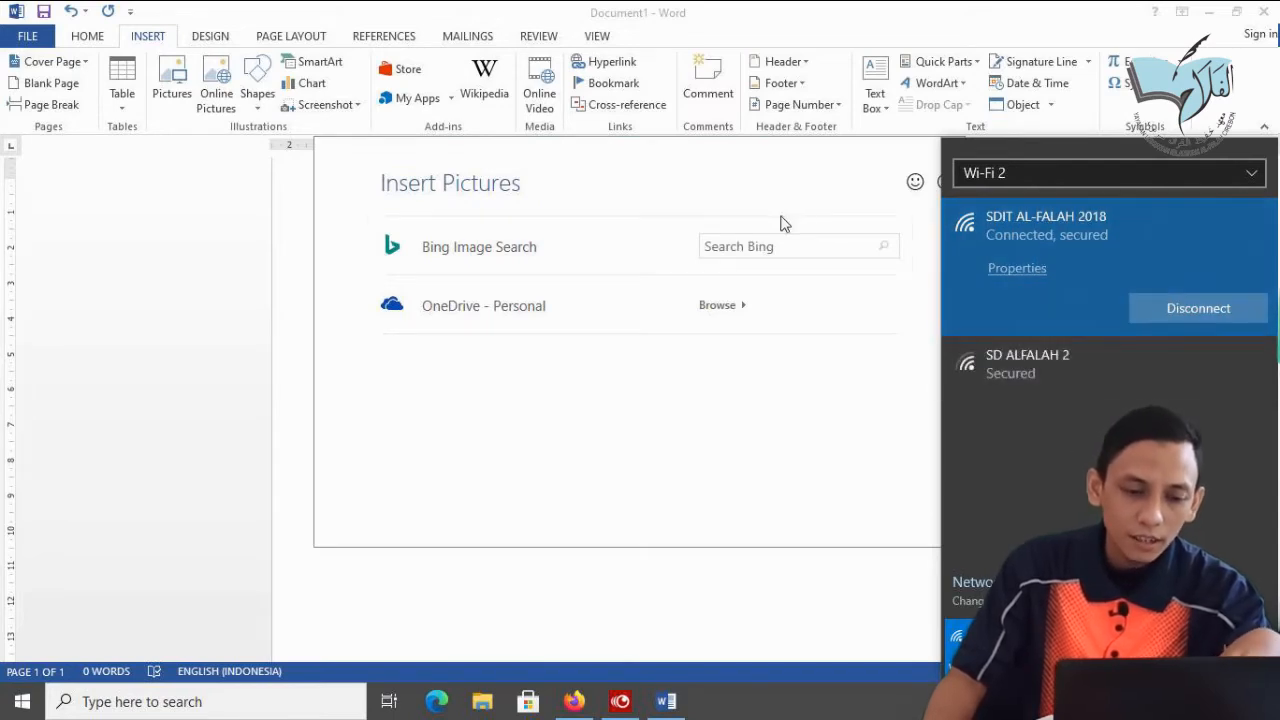
Search Bing Image Search for "animal"
click(769, 247)
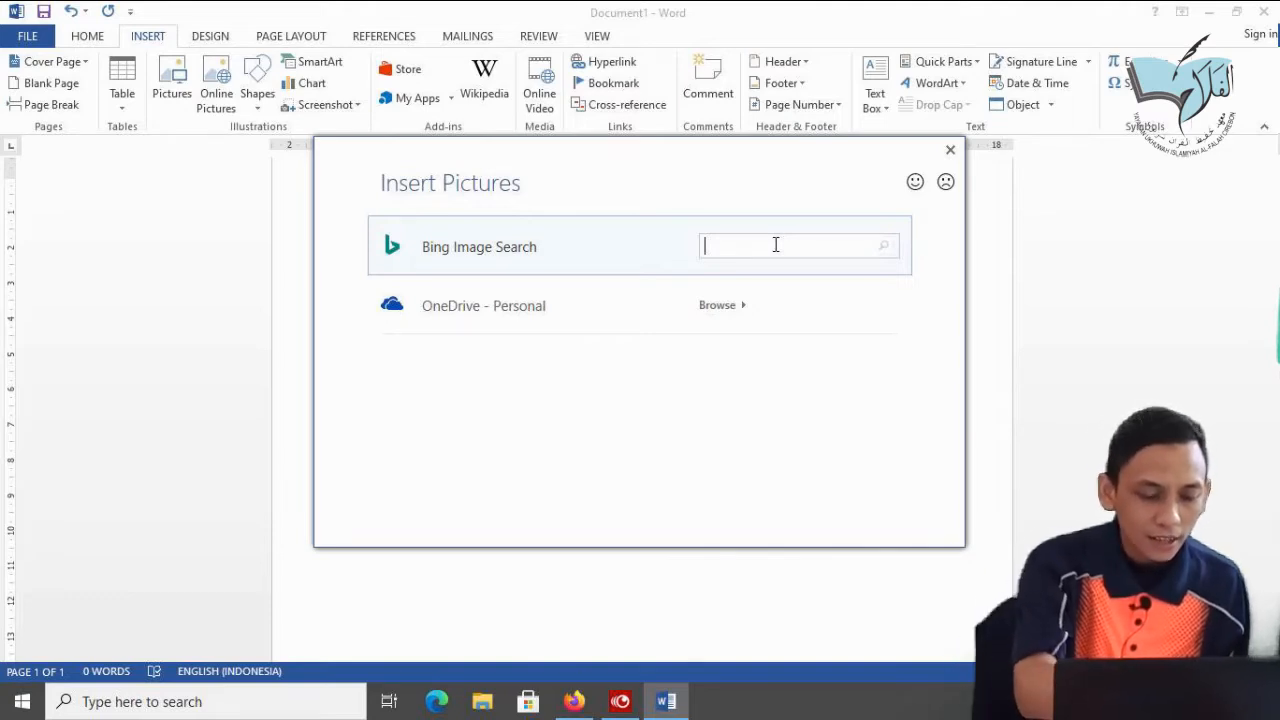
text(an)
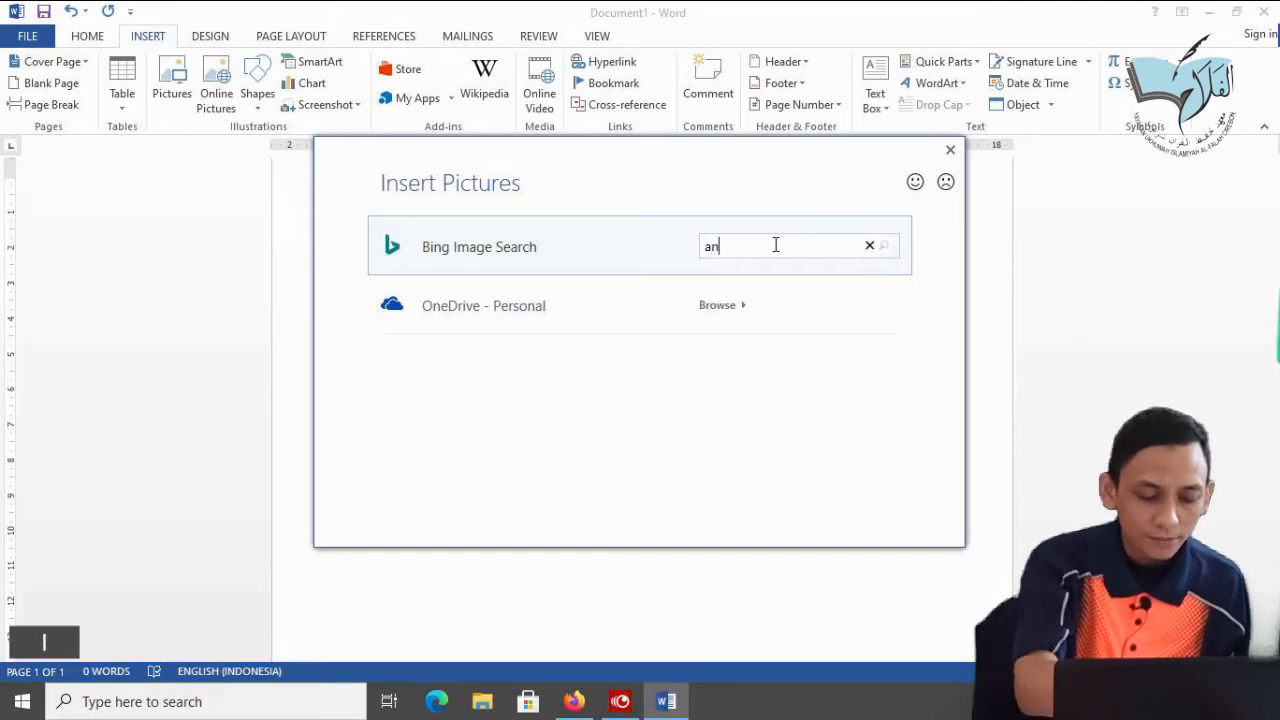
text(imal)
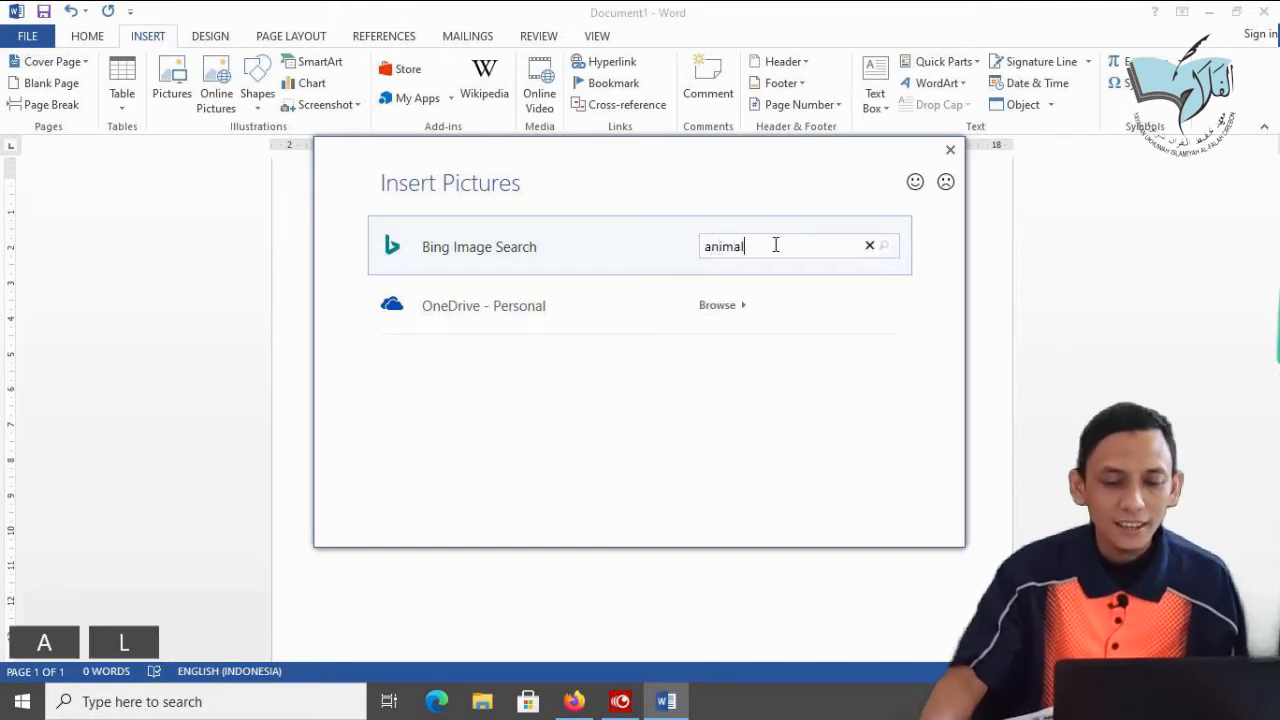
click(885, 252)
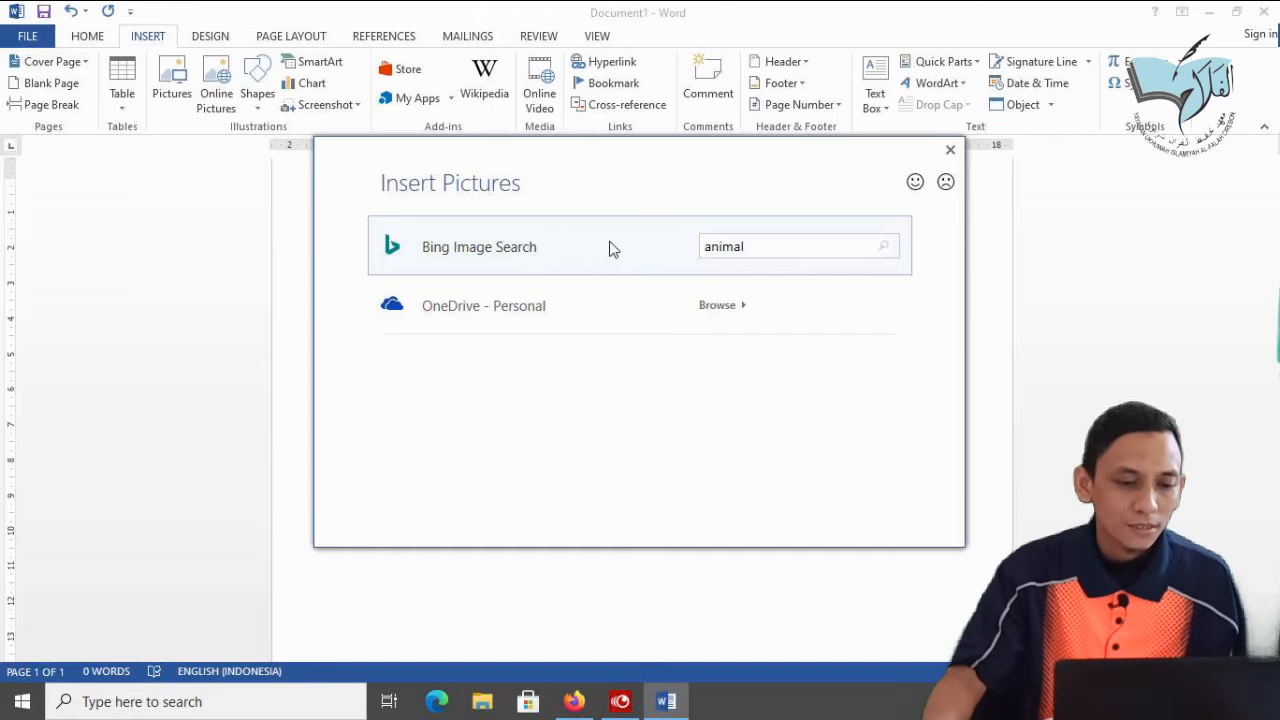
click(882, 246)
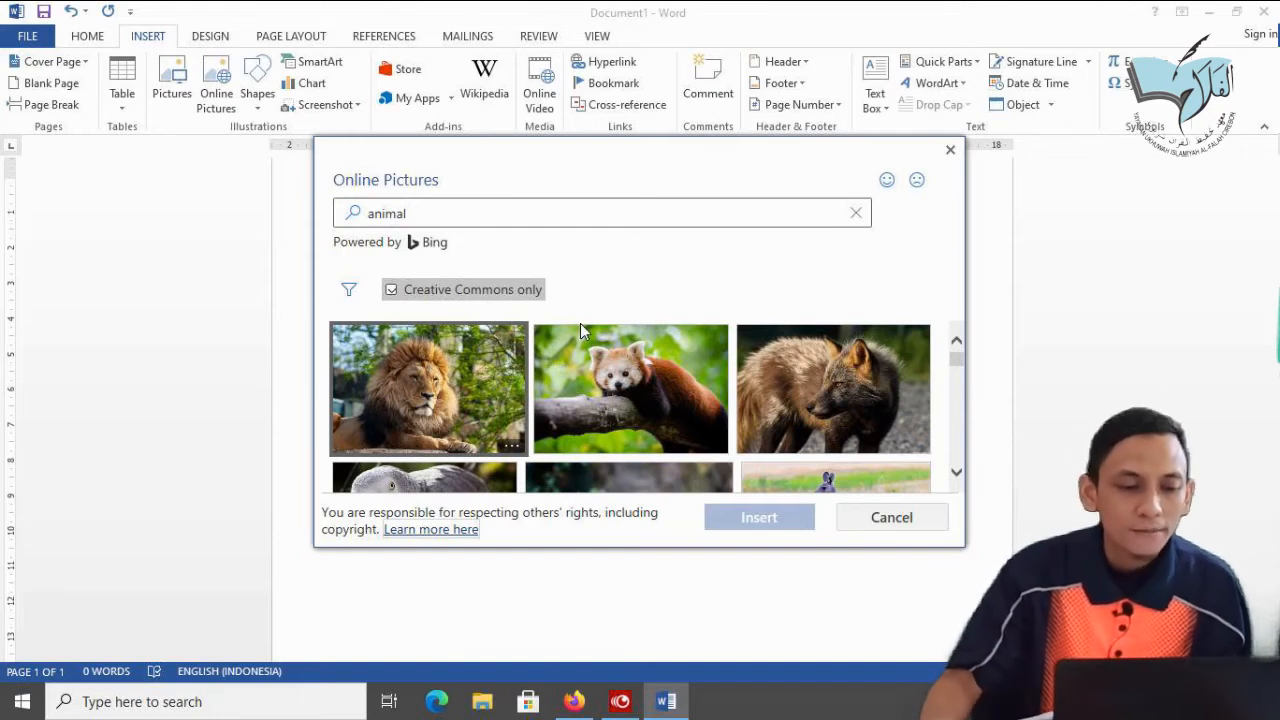
Look through the animal image results for a suitable picture to insert
click(435, 220)
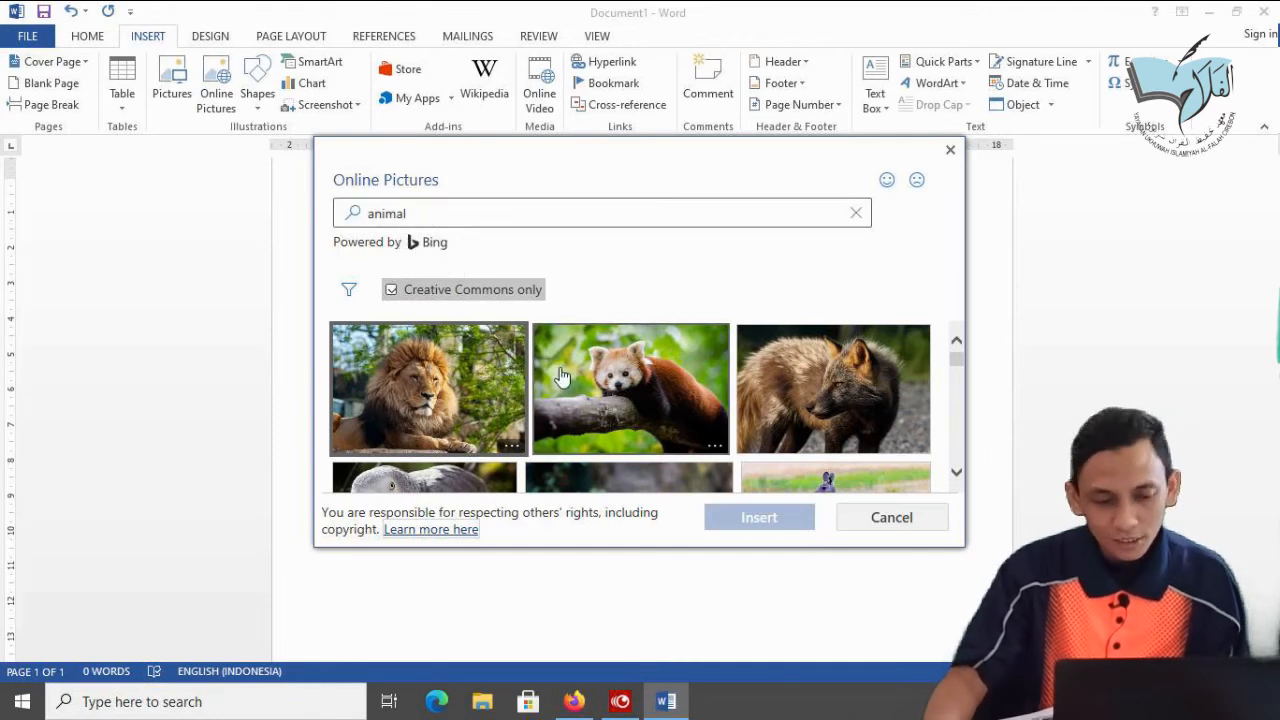
scroll(655, 382, down, 5)
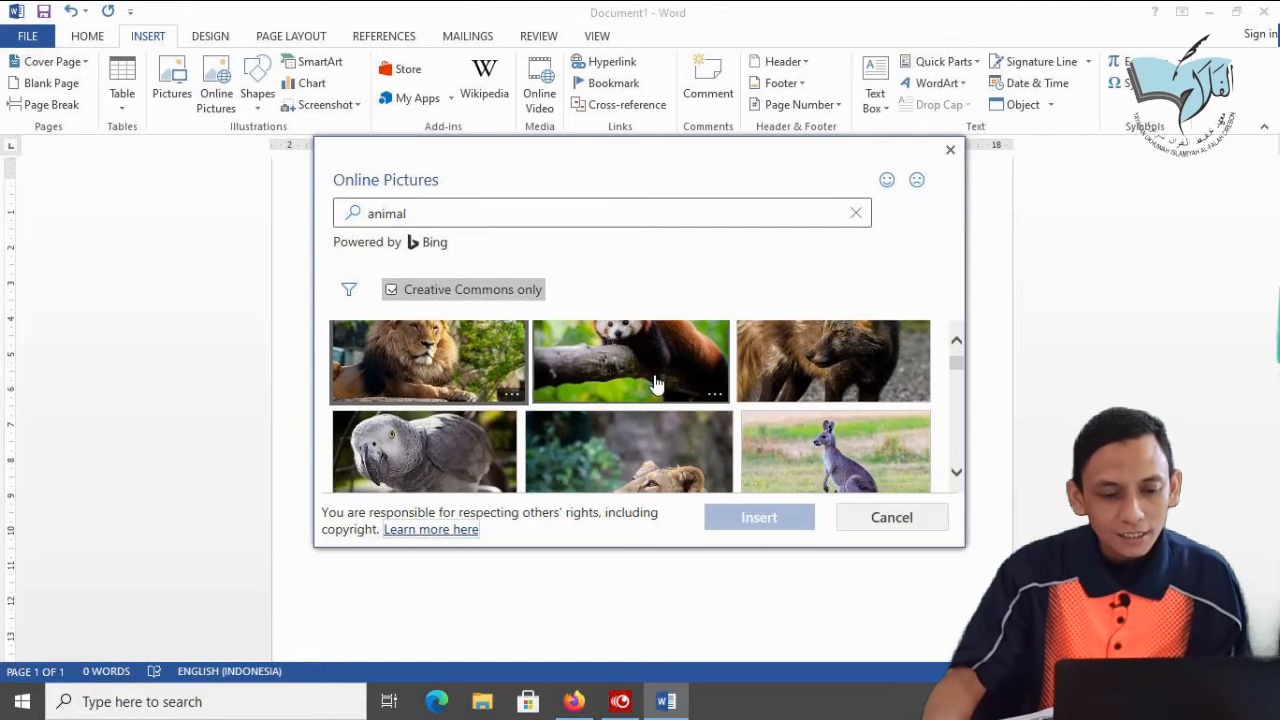
scroll(650, 388, down, 2)
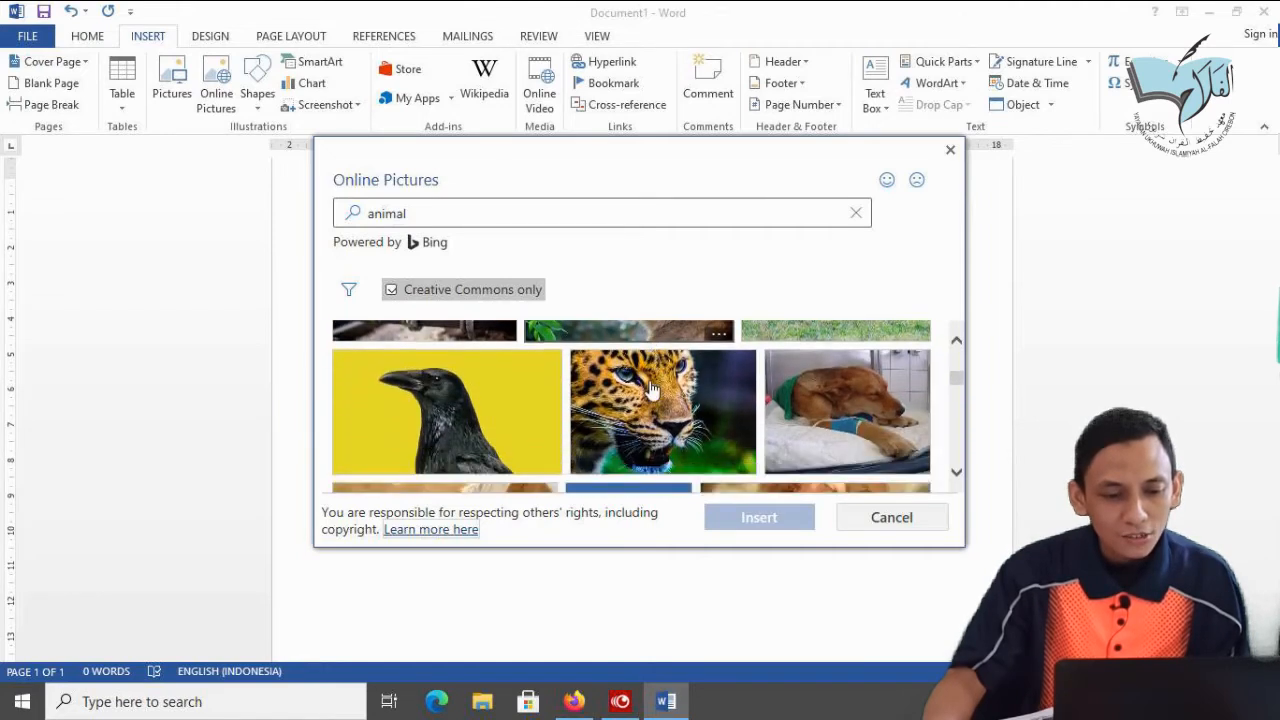
scroll(650, 388, down, 3)
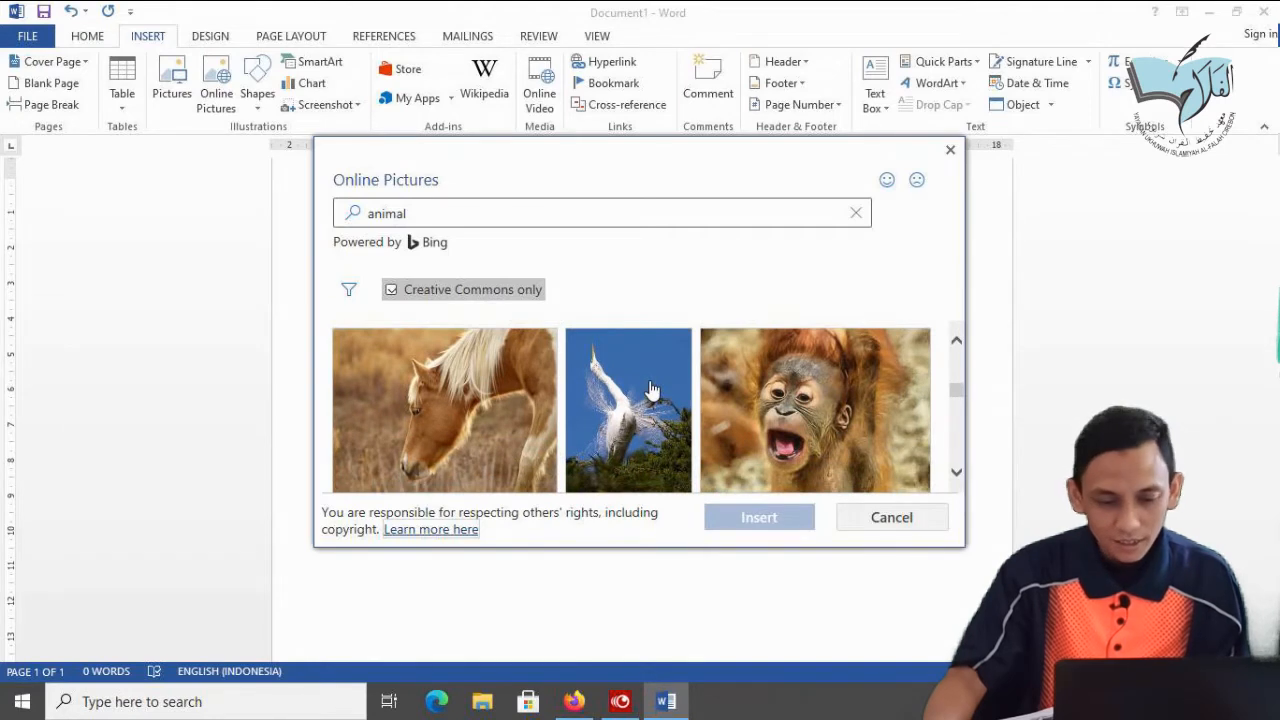
scroll(650, 388, down, 1)
scroll(652, 391, down, 1)
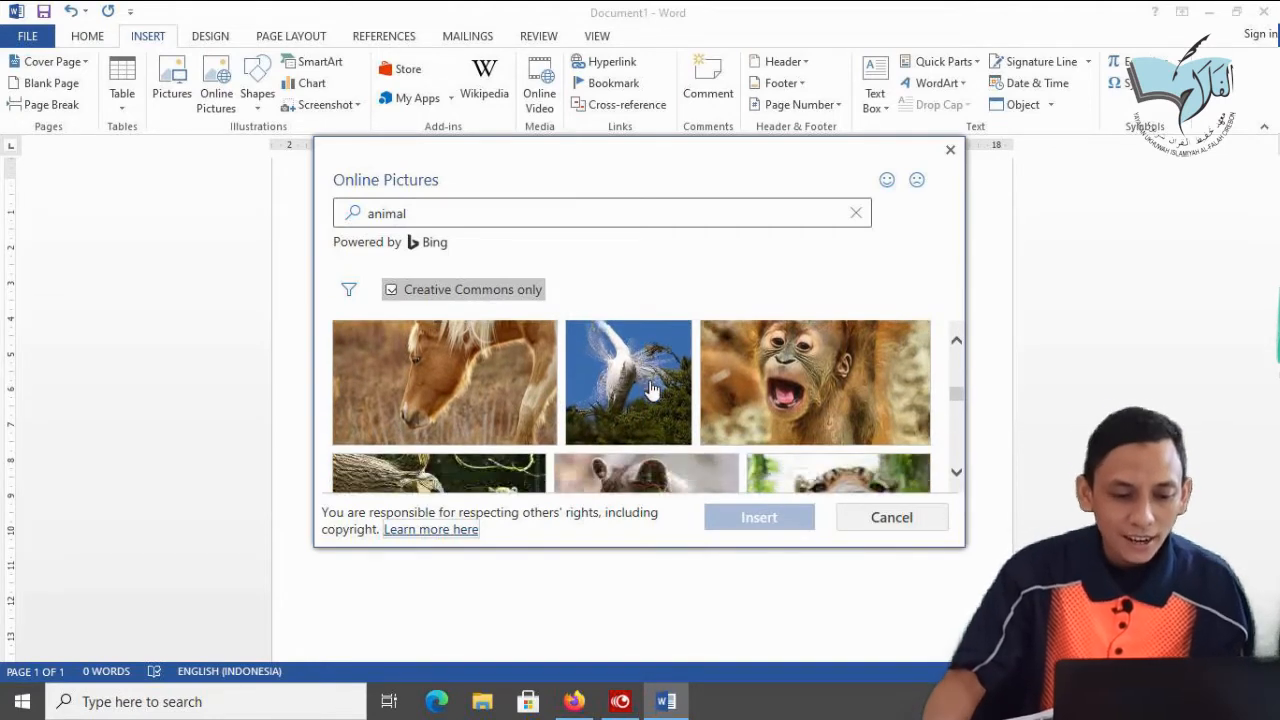
scroll(652, 391, up, 1)
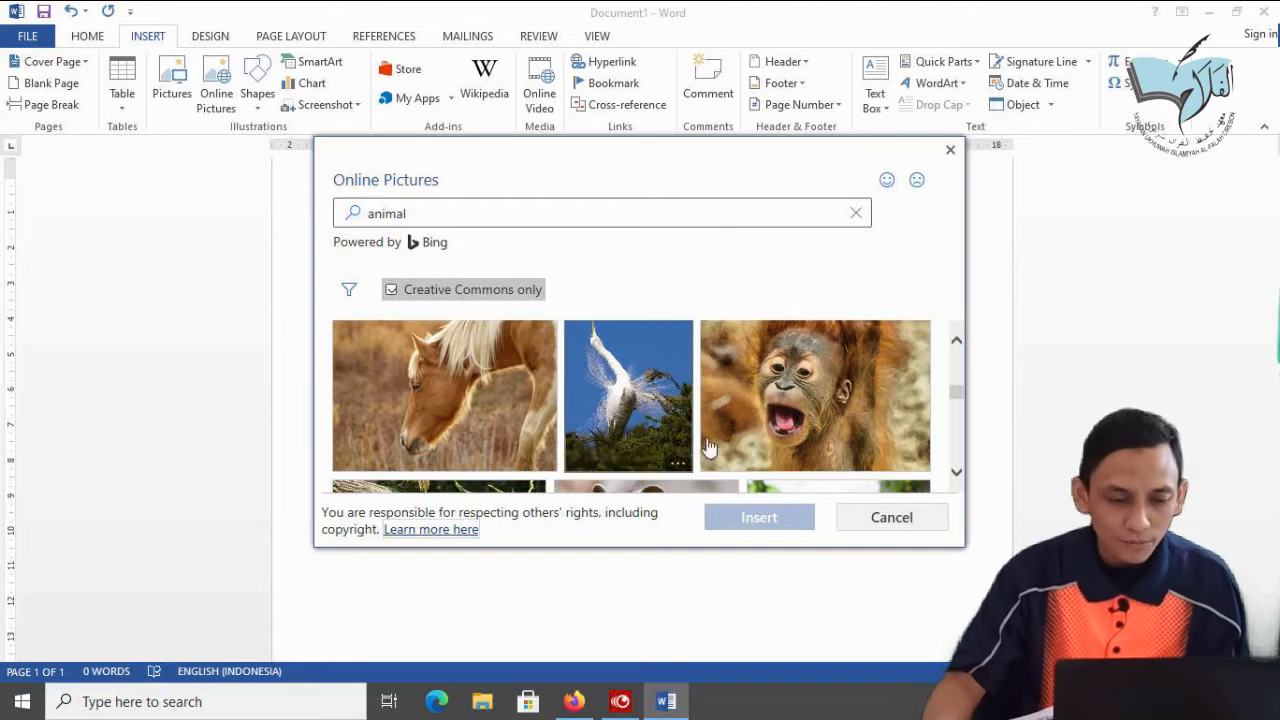
scroll(787, 387, up, 1)
scroll(787, 387, up, 3)
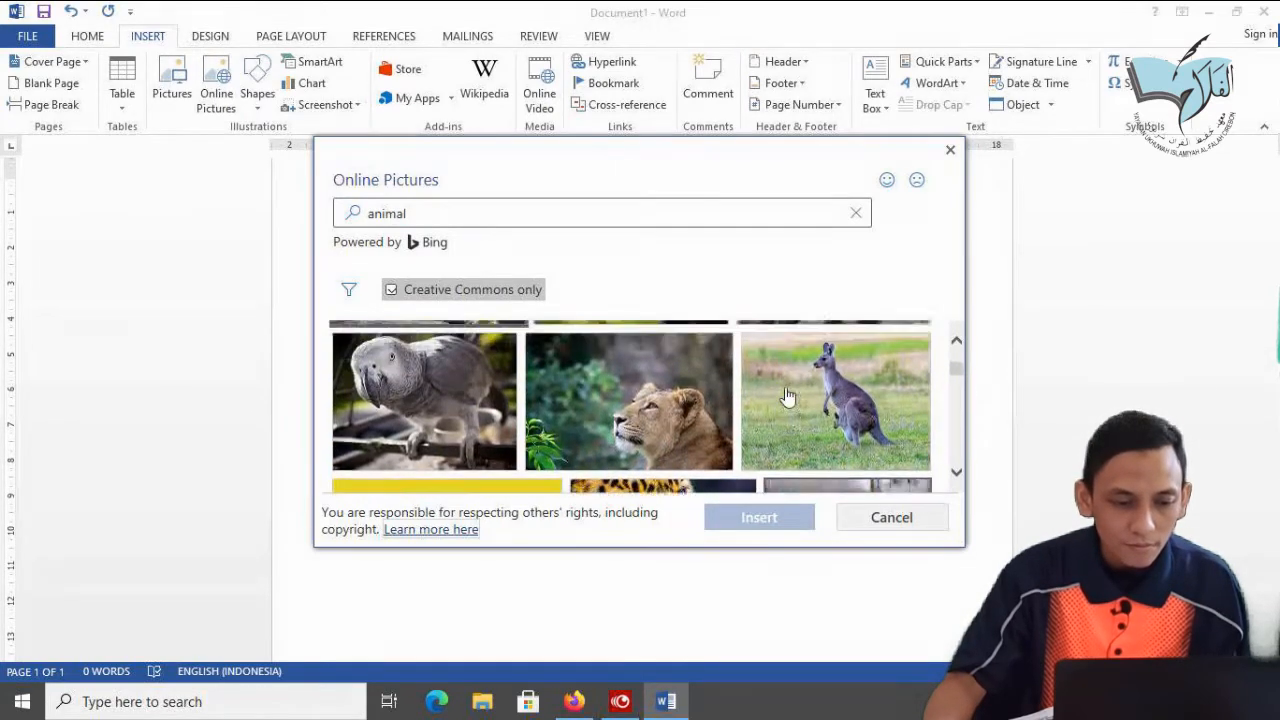
scroll(787, 395, down, 2)
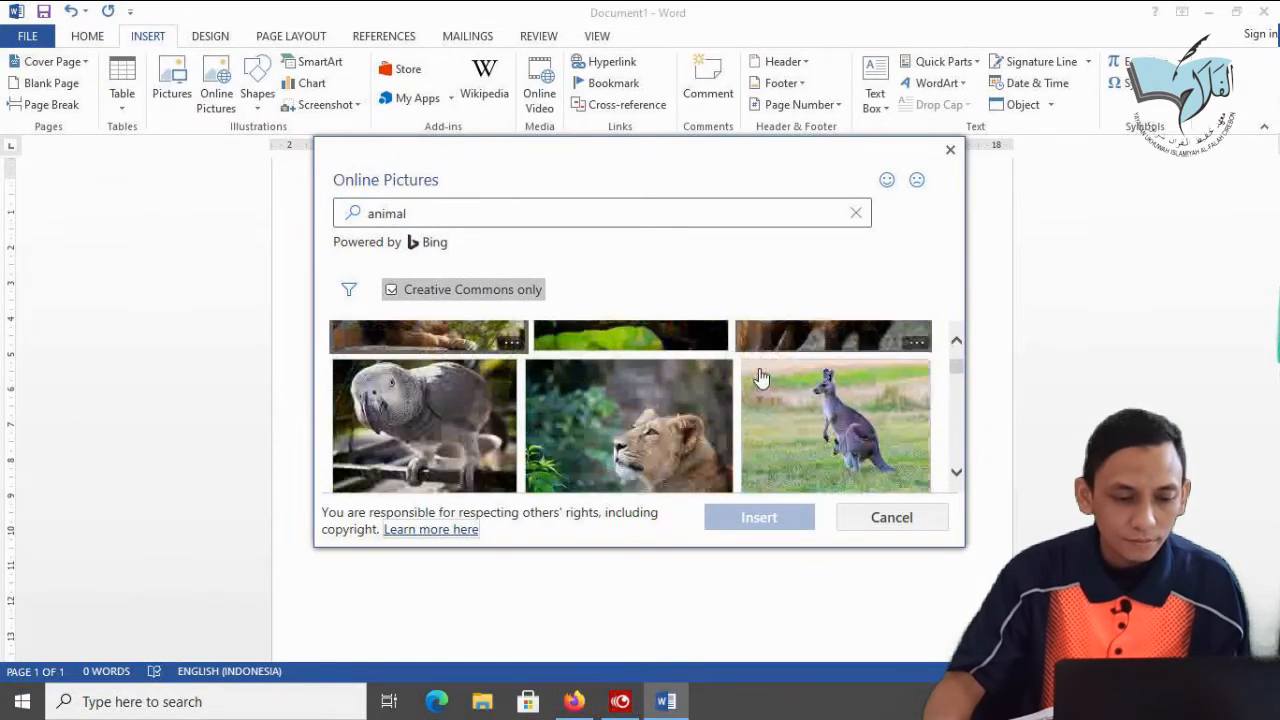
scroll(760, 377, up, 2)
scroll(760, 377, down, 3)
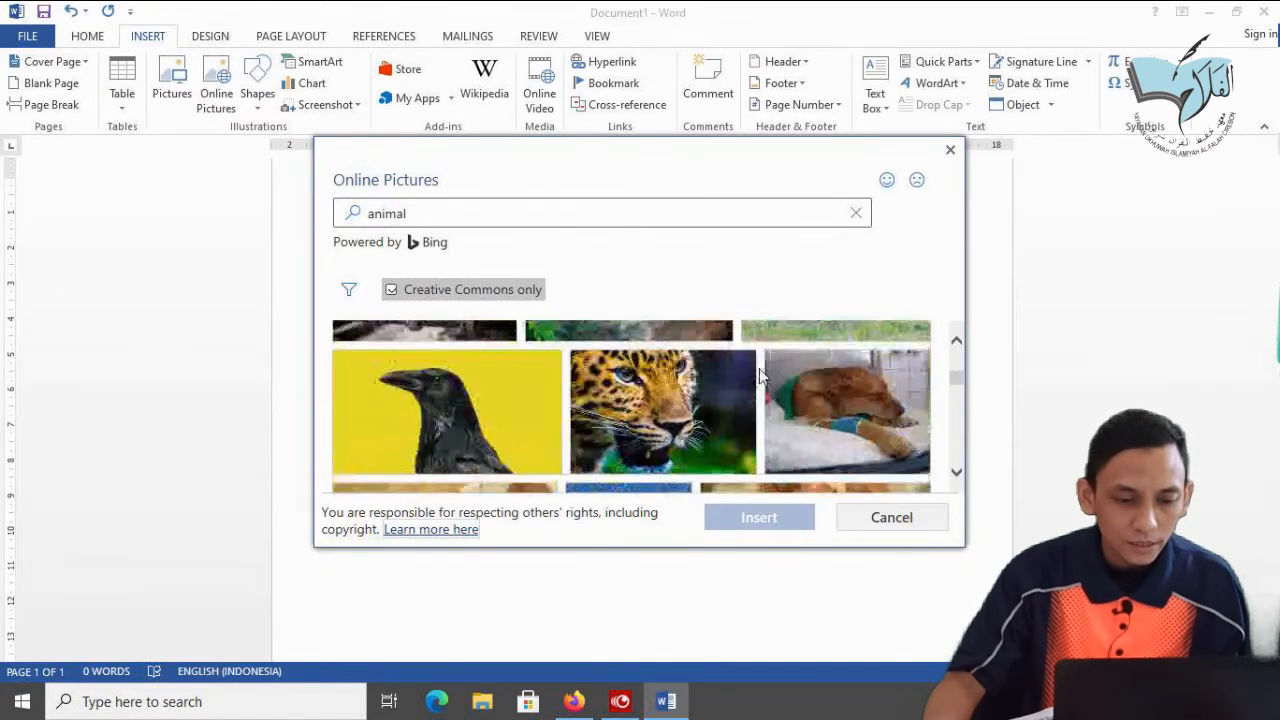
scroll(759, 370, up, 1)
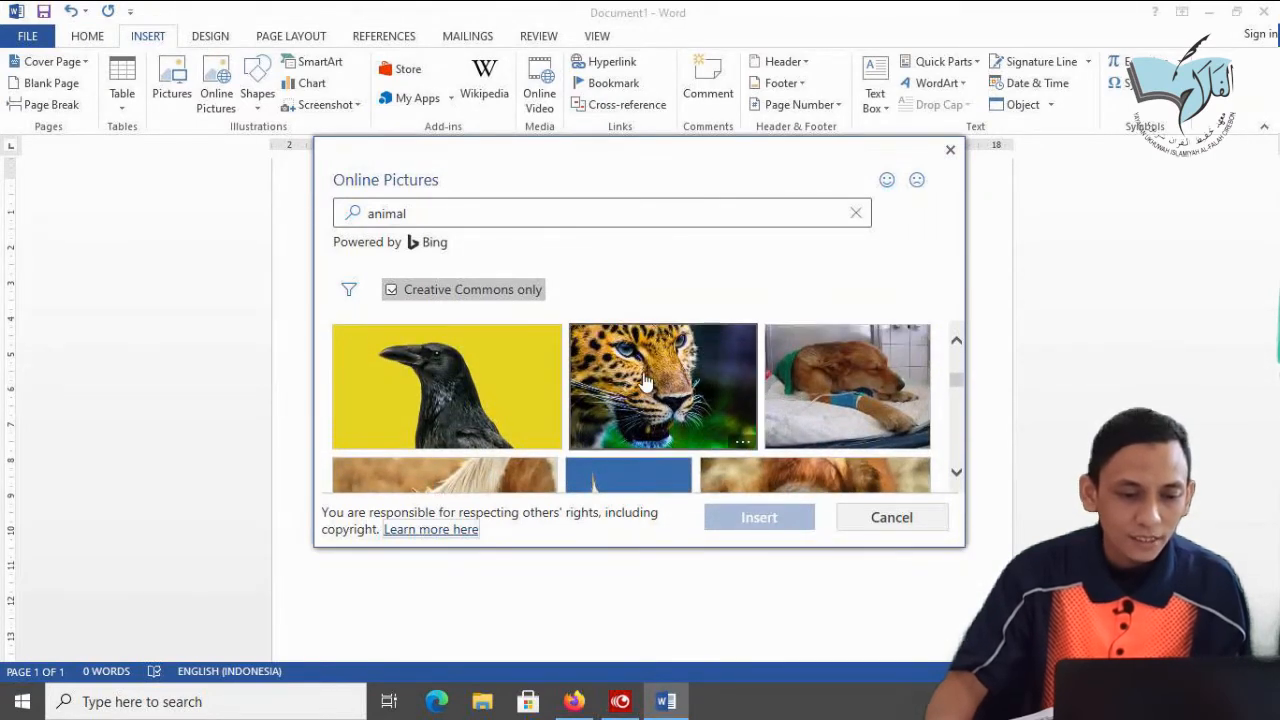
Insert the leopard face picture from the online image results into the document
click(645, 380)
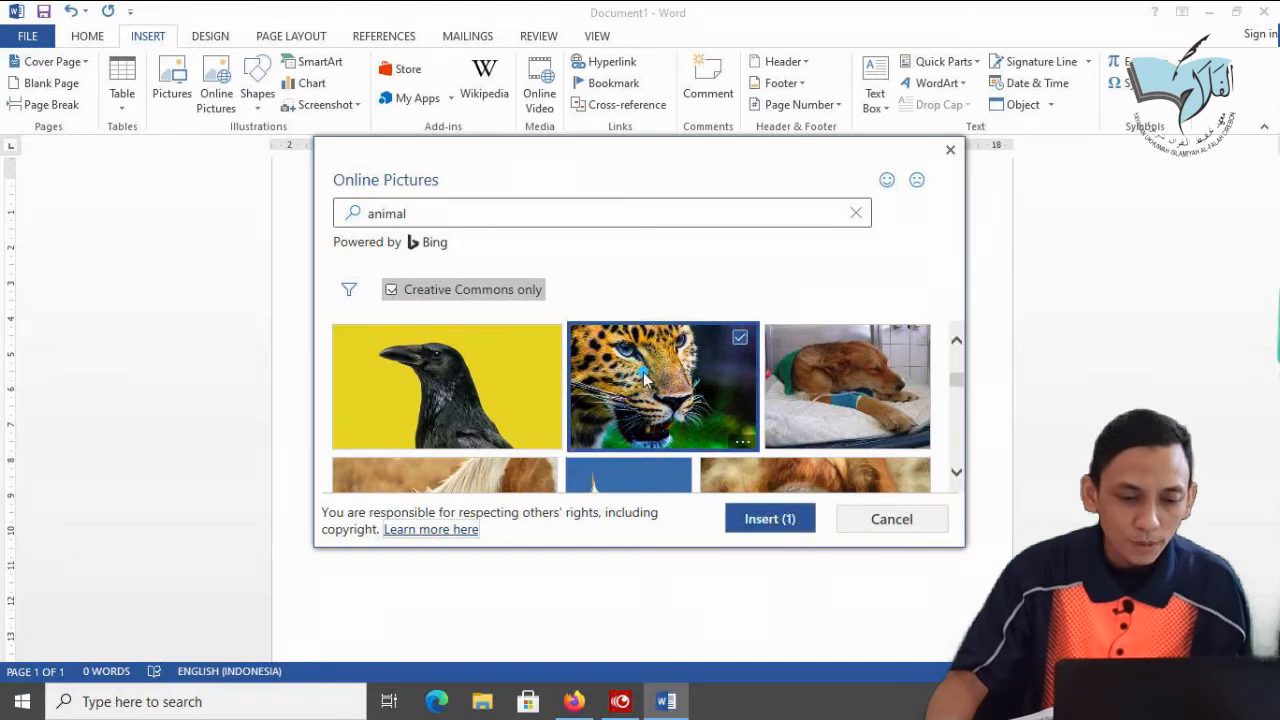
click(750, 521)
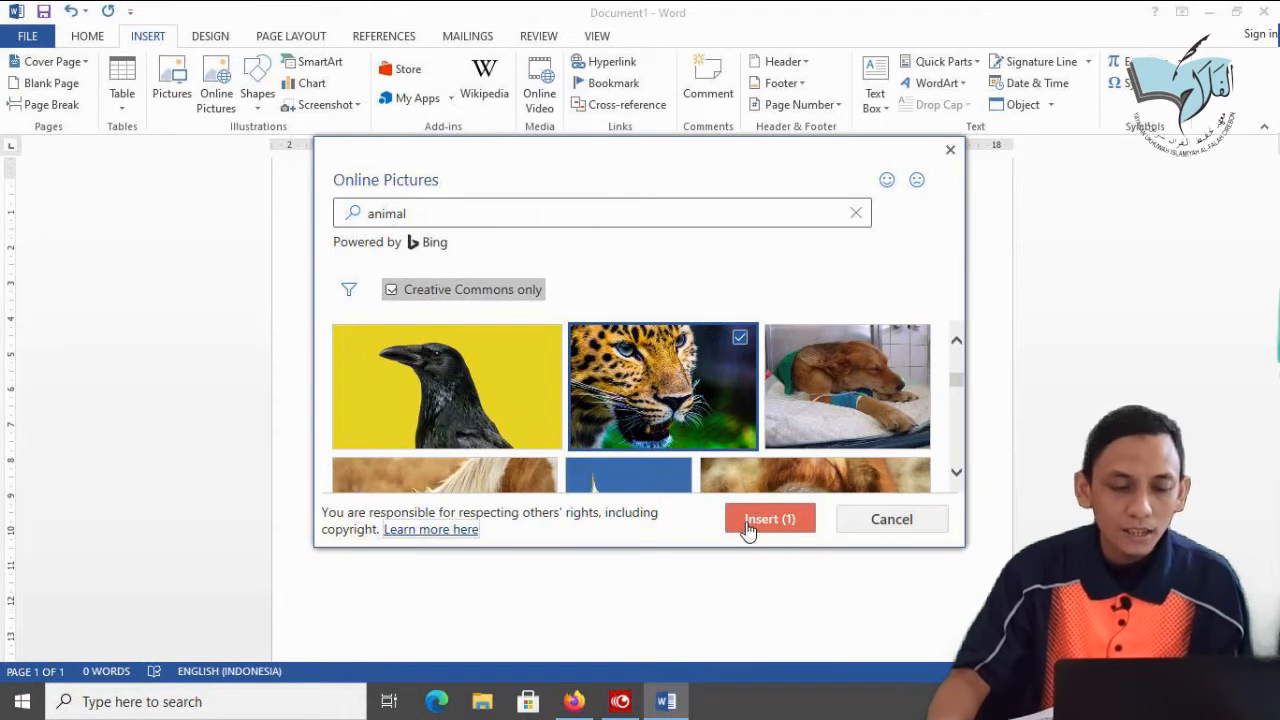
click(768, 519)
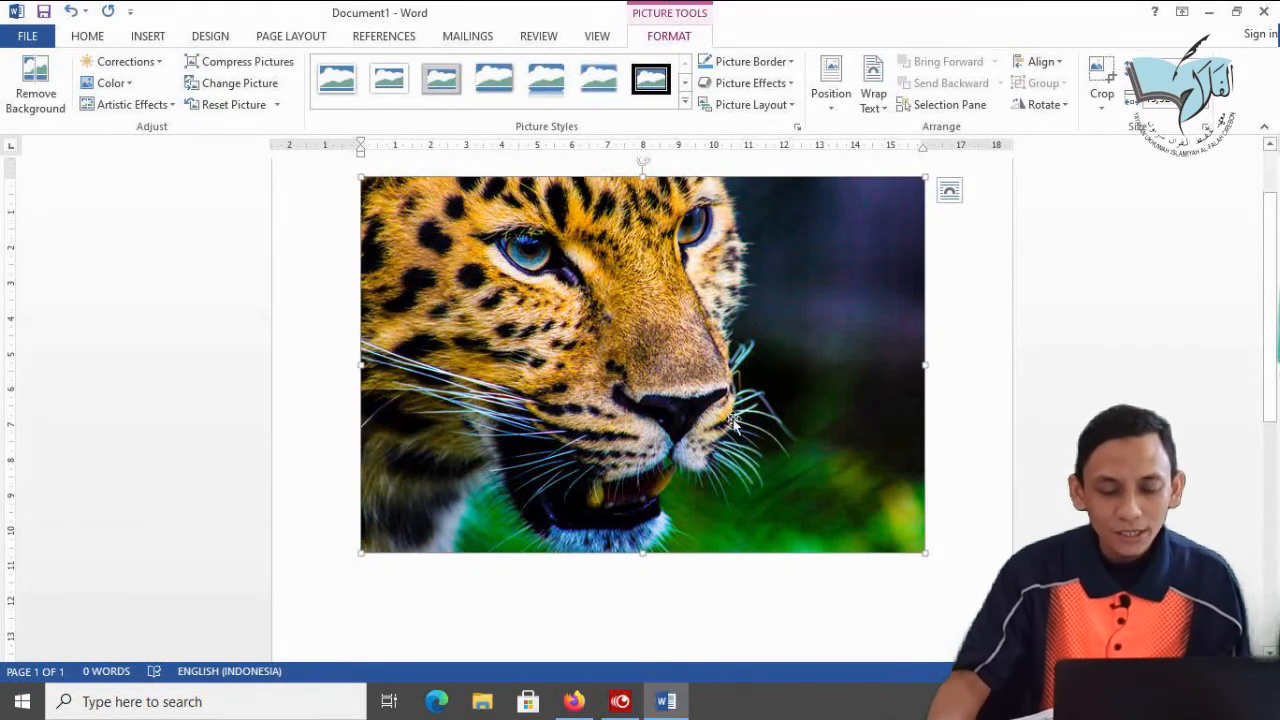
Shrink the leopard picture from its corner to about 10.4 cm wide, enlarge it to about 12.9 cm, and delete it from the page
scroll(803, 490, down, 2)
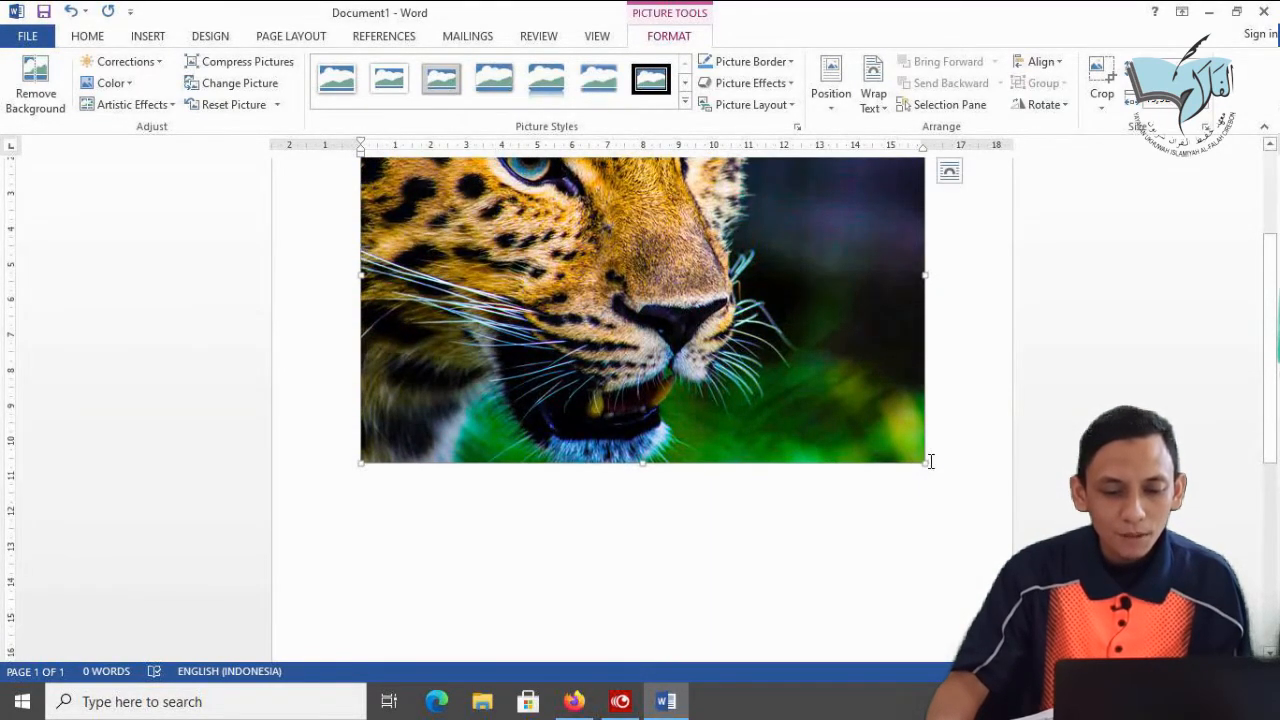
drag(921, 462, 729, 314)
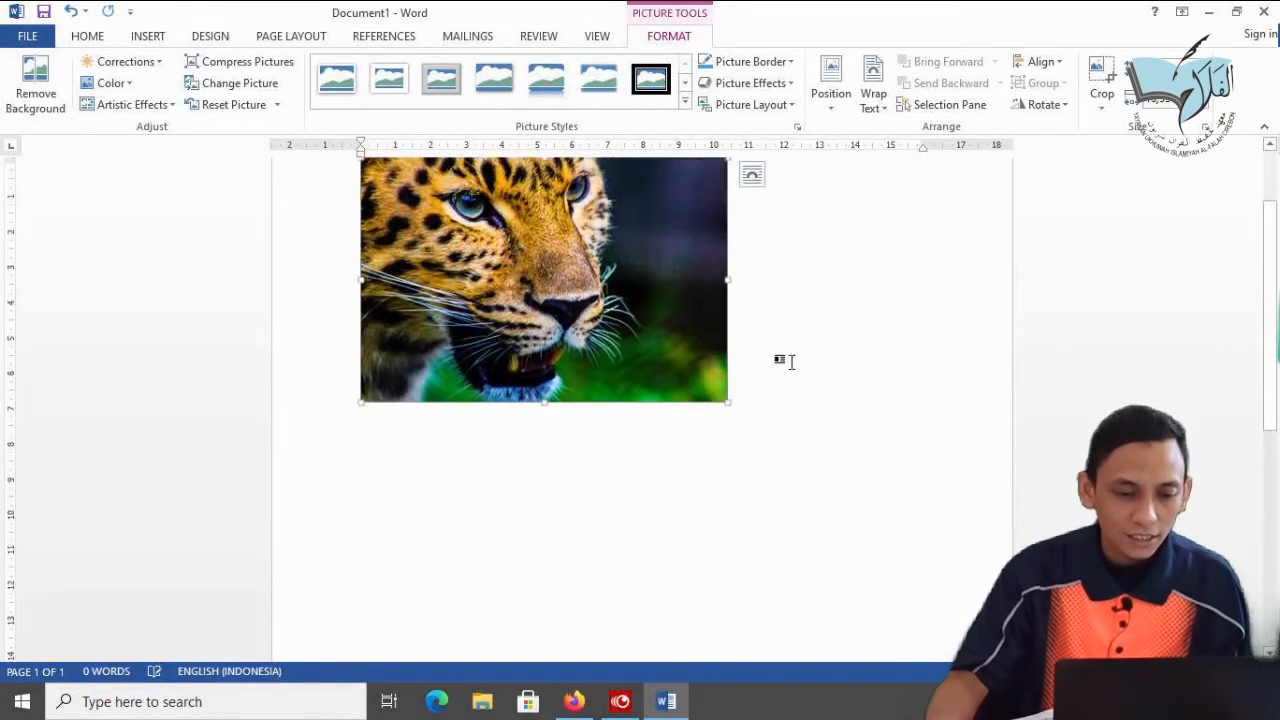
scroll(786, 360, up, 2)
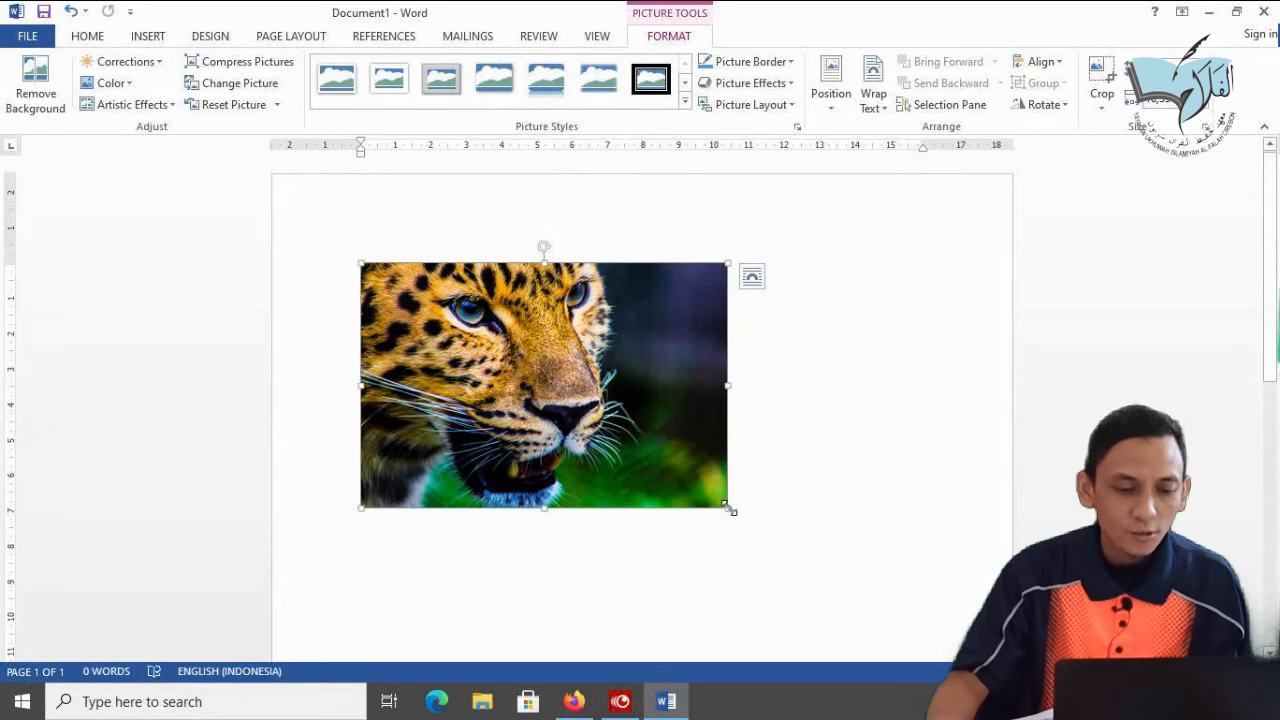
drag(727, 508, 817, 566)
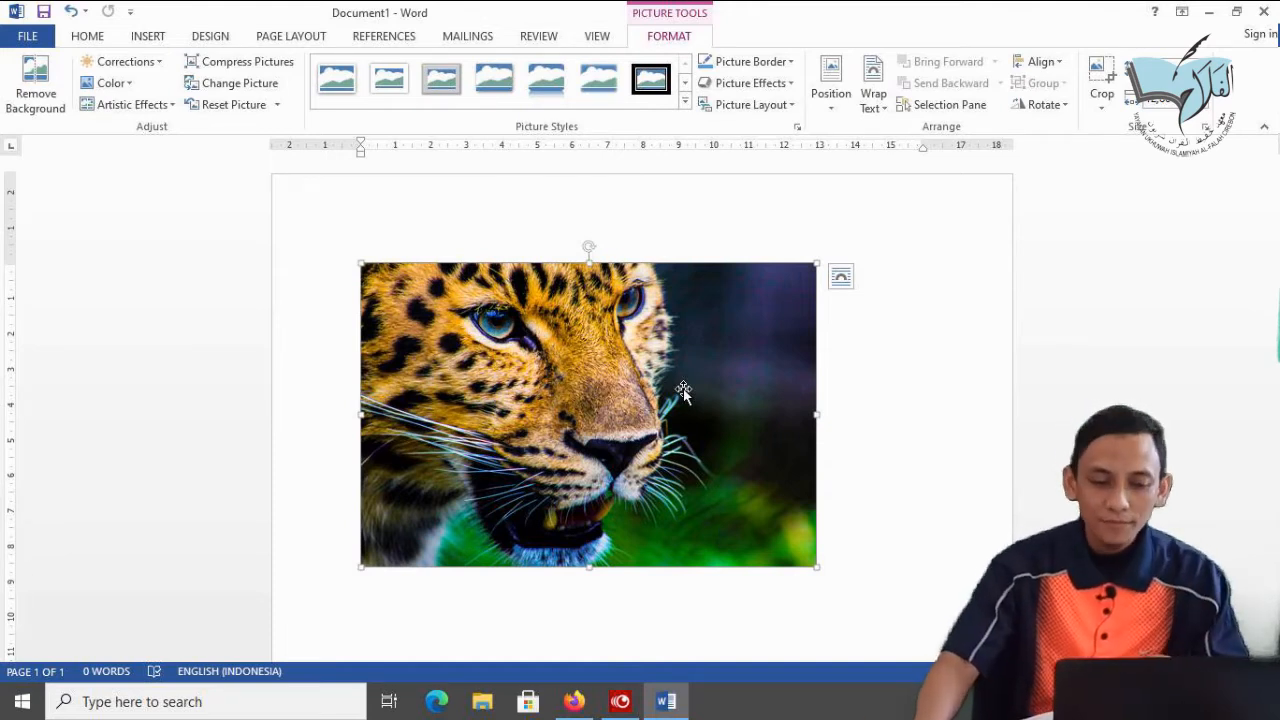
key(Delete)
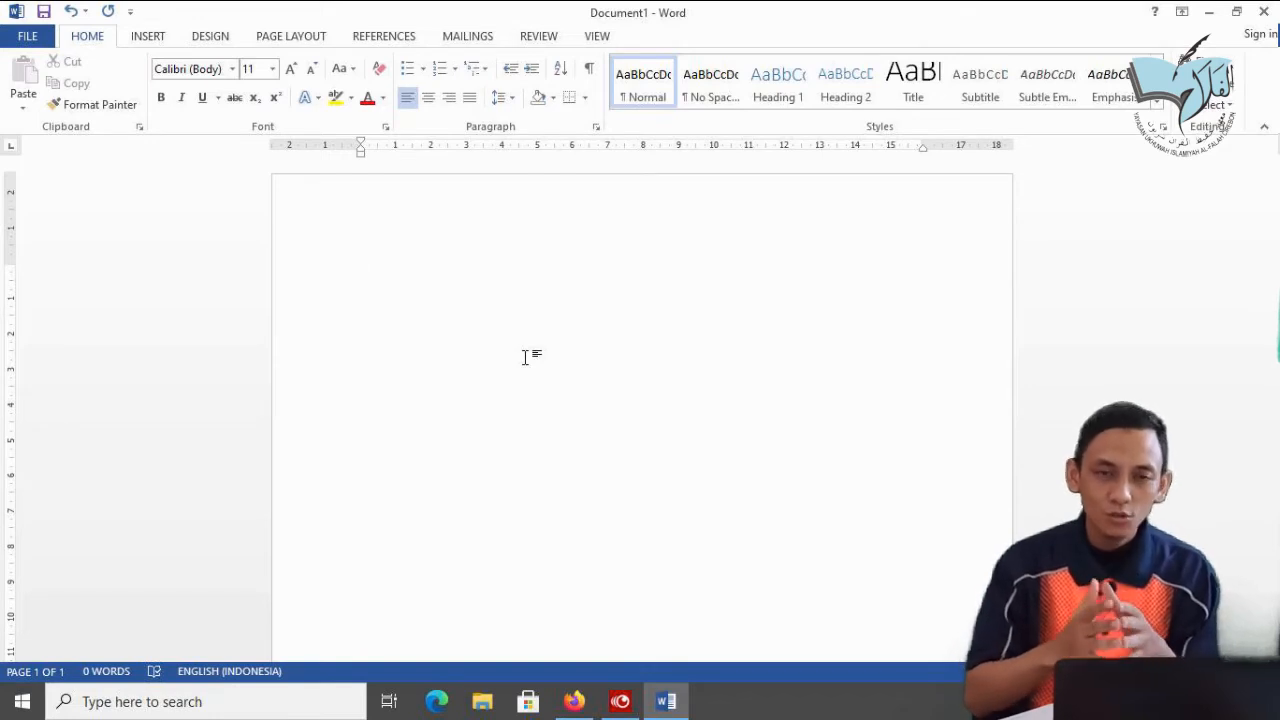
Open the document RAYUAN PULAU KELAPA from the recent documents
click(28, 37)
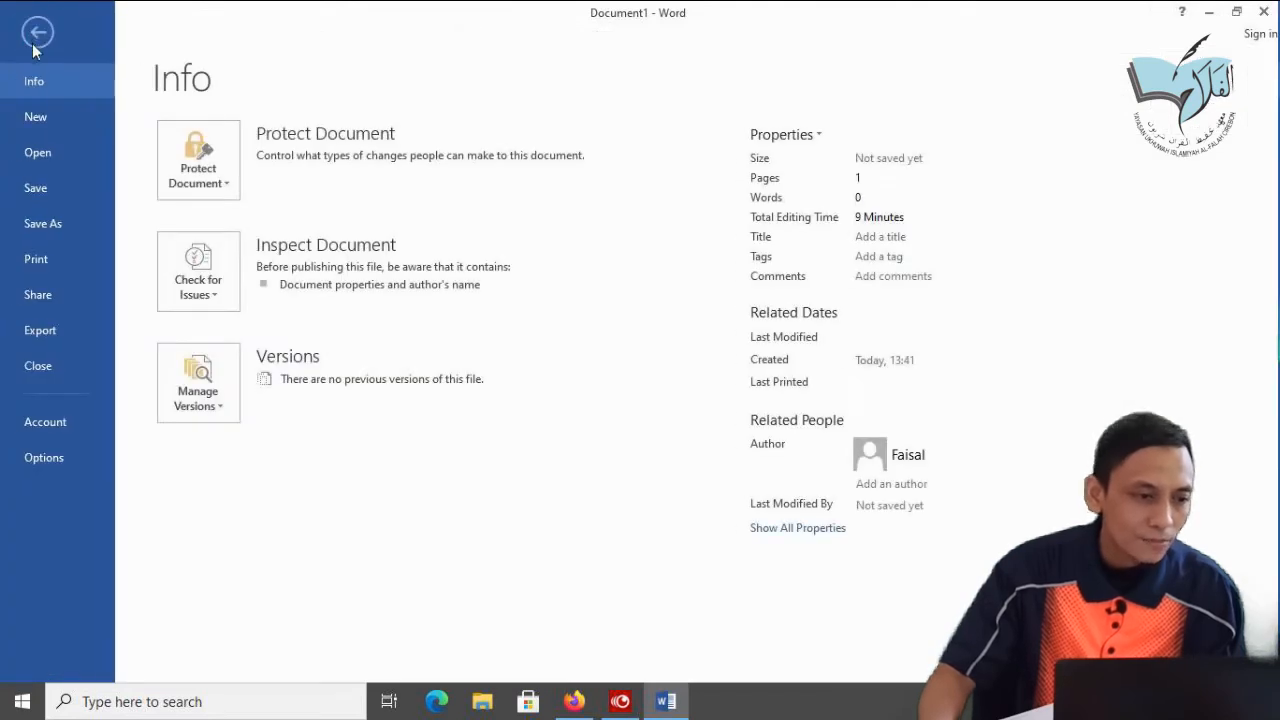
click(38, 167)
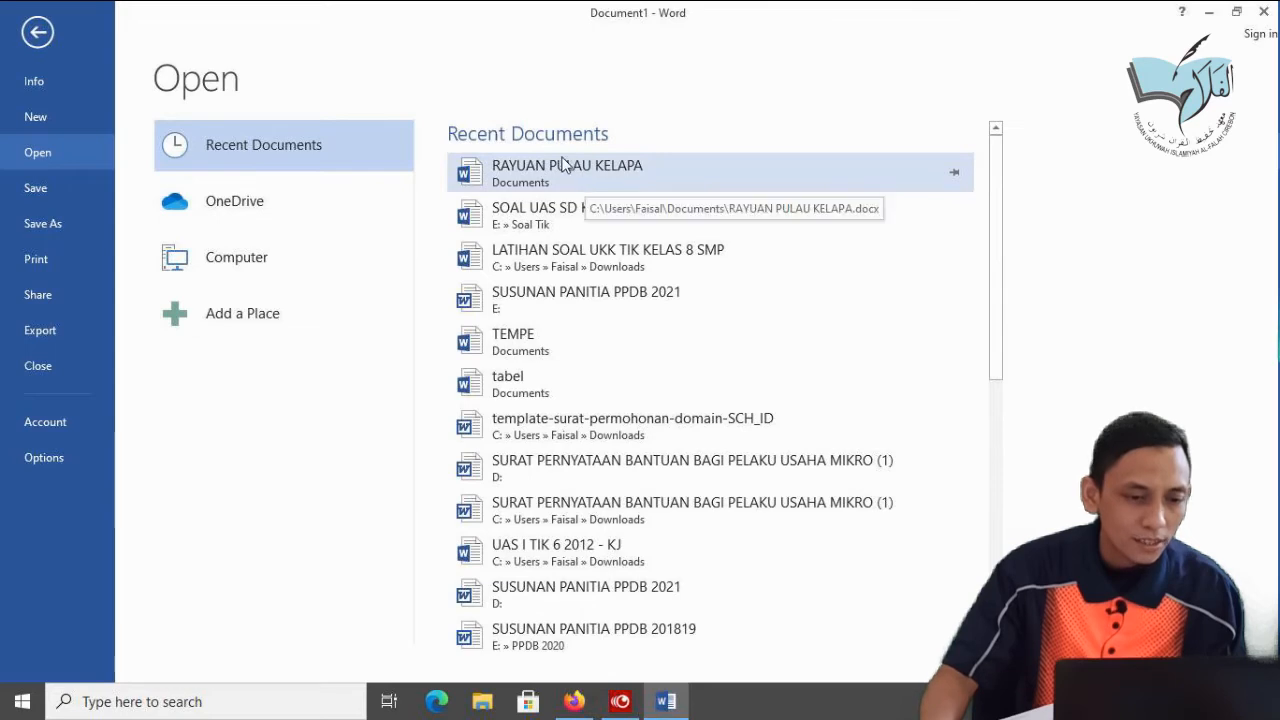
click(528, 172)
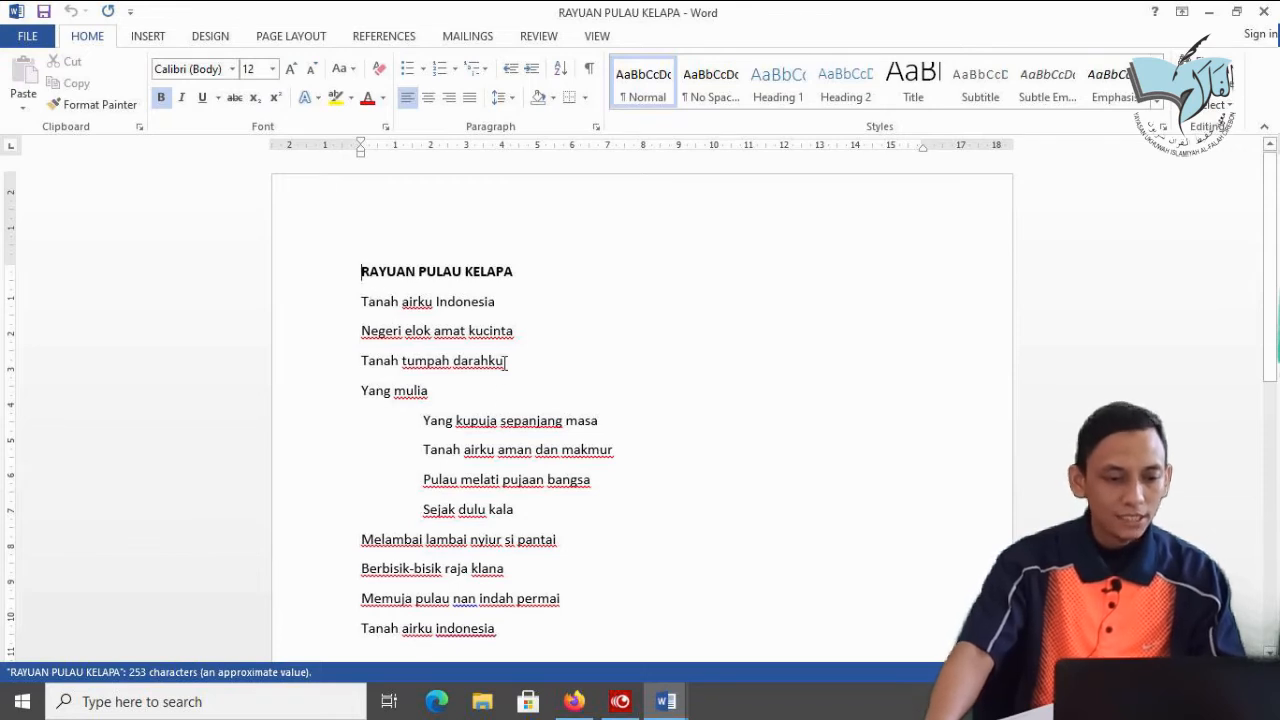
Add an empty line below the last lyric line of the song text
scroll(493, 420, down, 3)
scroll(493, 421, up, 3)
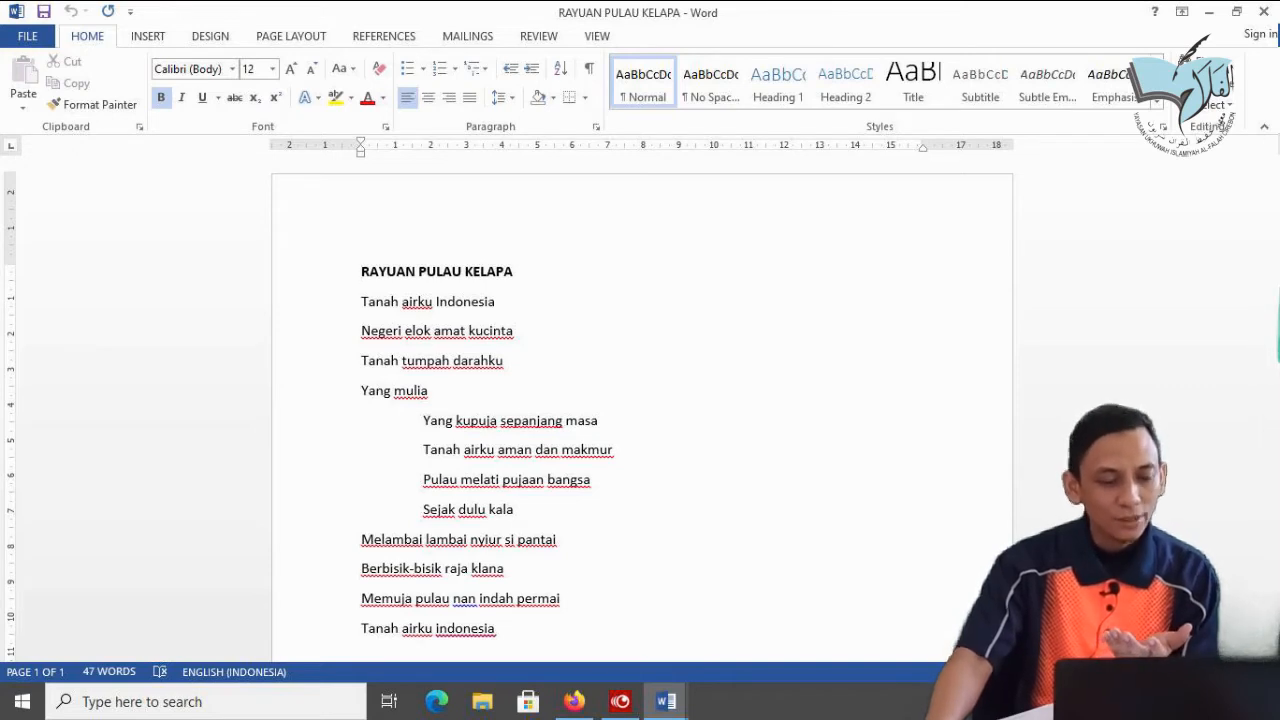
scroll(640, 410, up, 1)
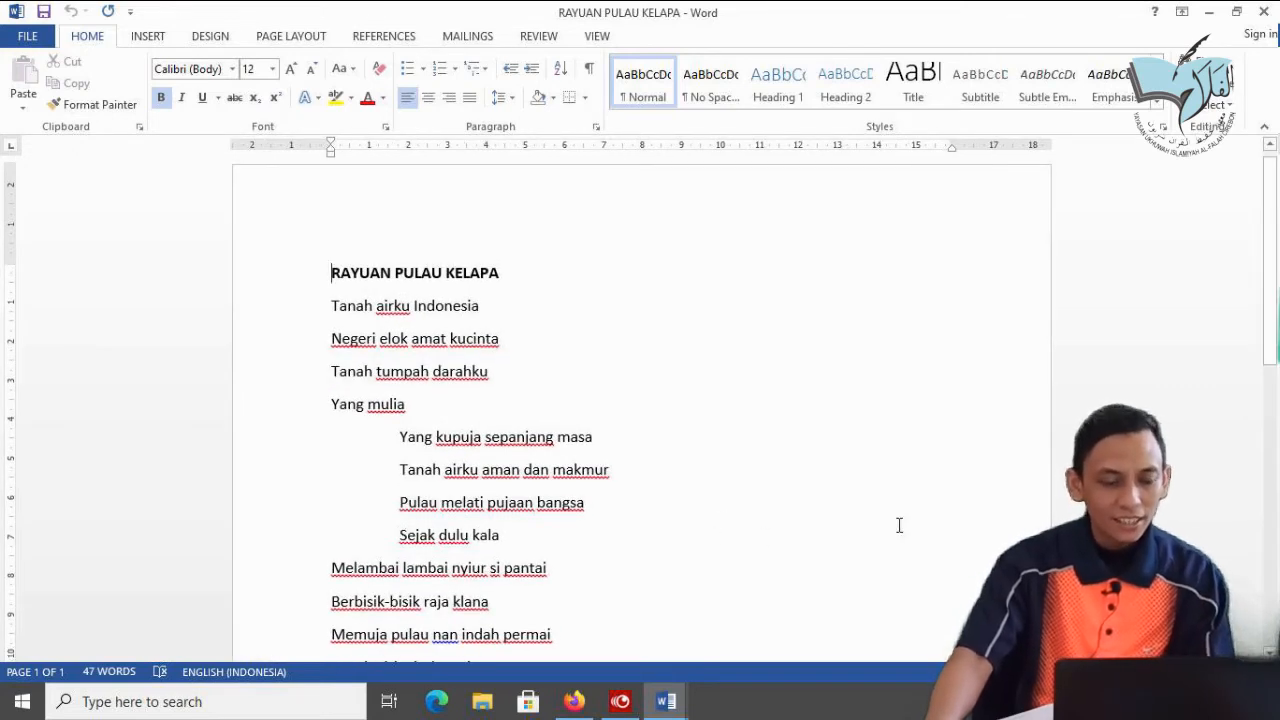
scroll(870, 510, down, 2)
scroll(845, 498, up, 2)
scroll(836, 492, down, 2)
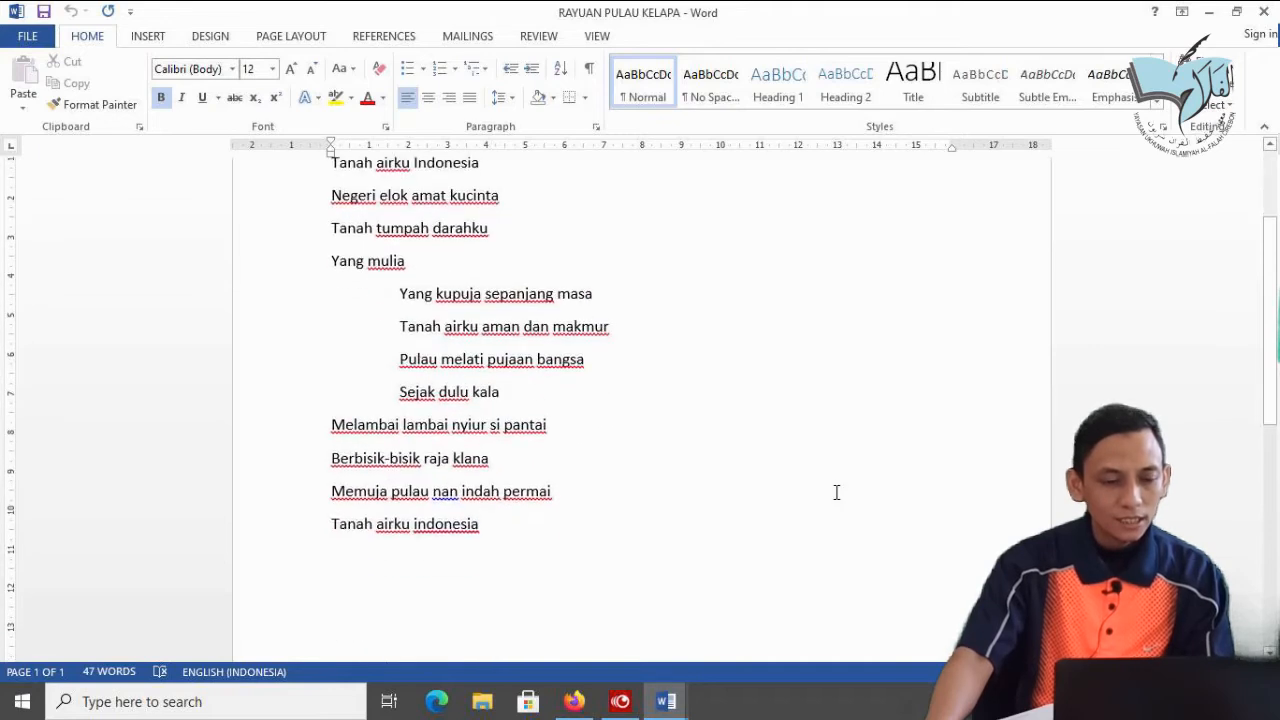
scroll(836, 492, down, 2)
click(523, 429)
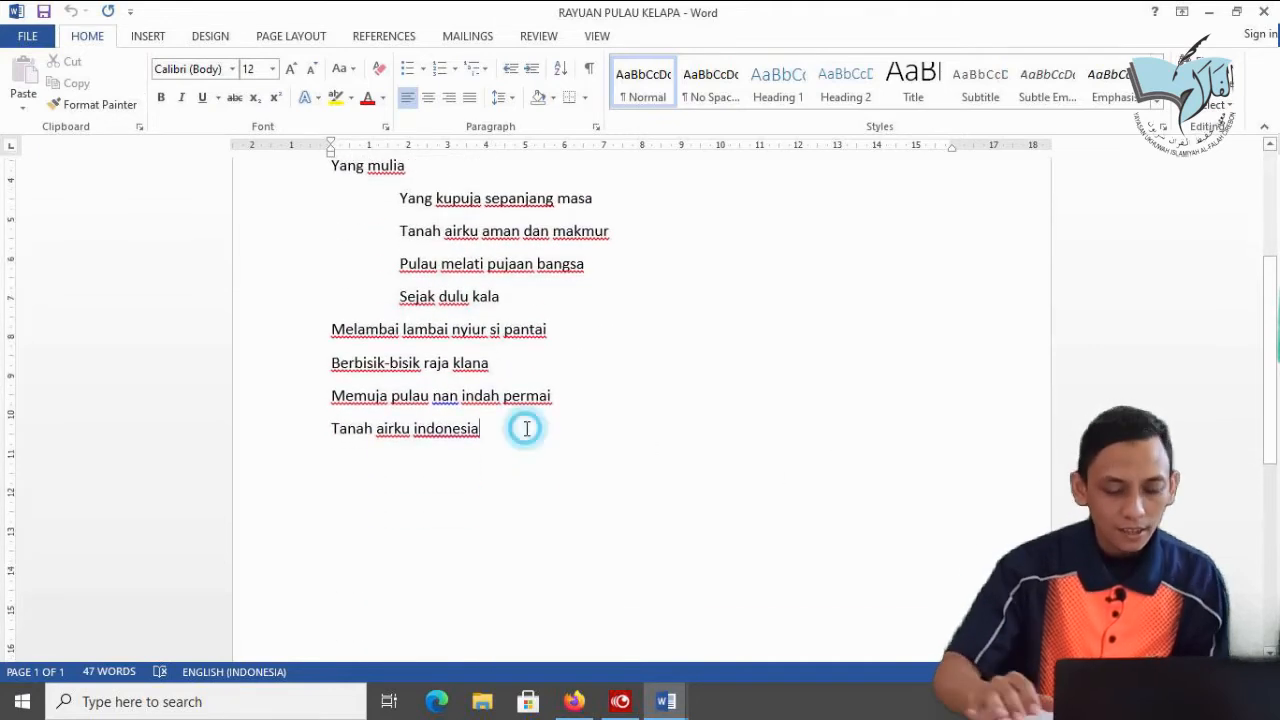
key(Return)
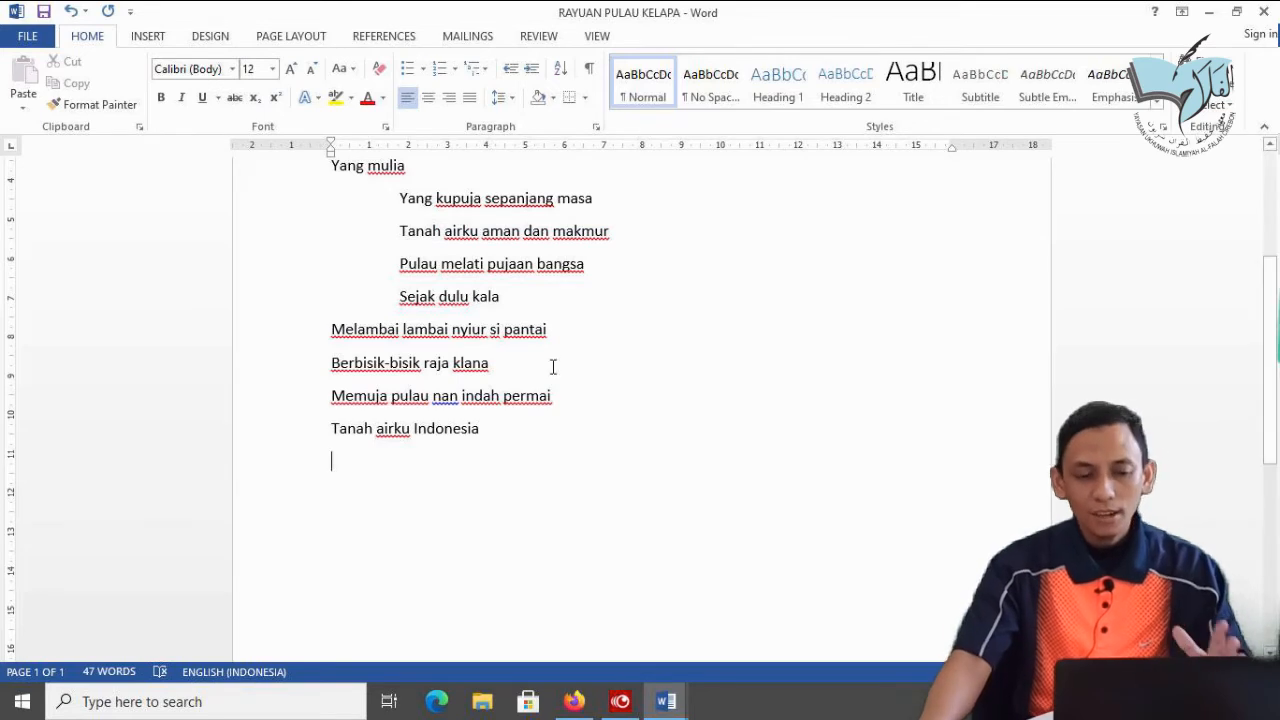
Search Bing Image Search for "pemandangan alam" to find an online picture for the empty line below the lyrics
scroll(553, 367, up, 4)
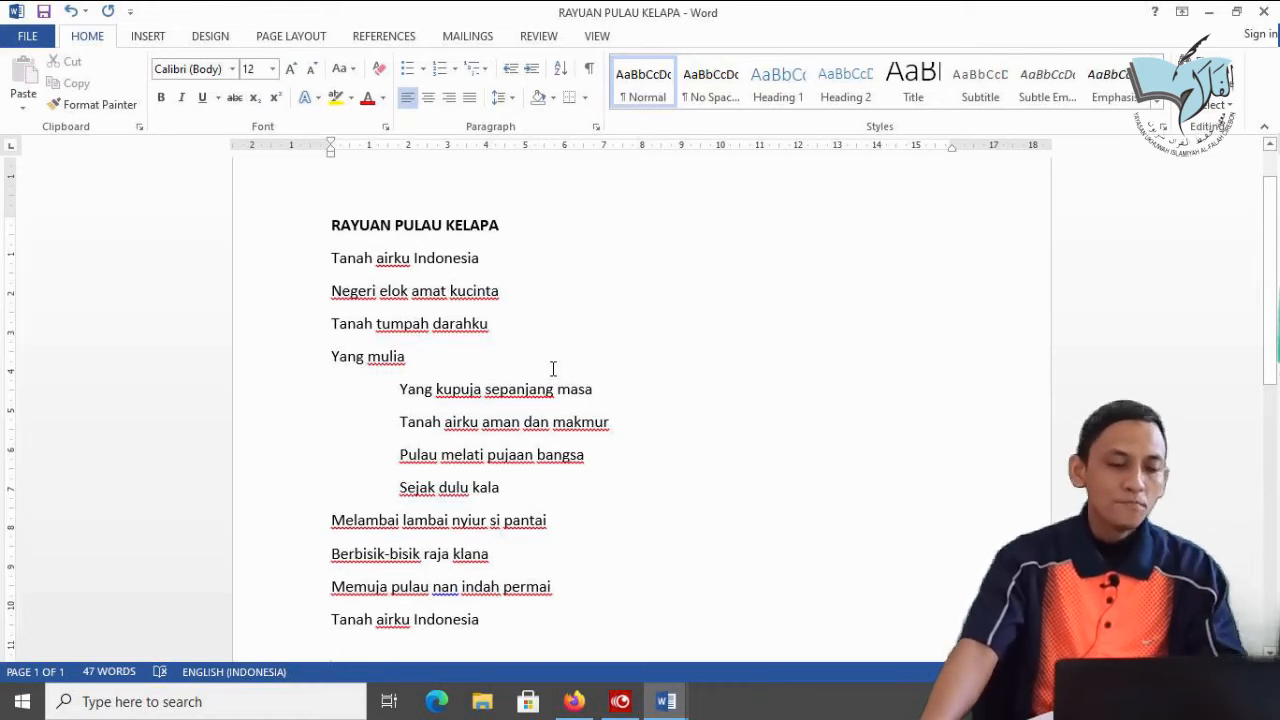
scroll(551, 366, down, 2)
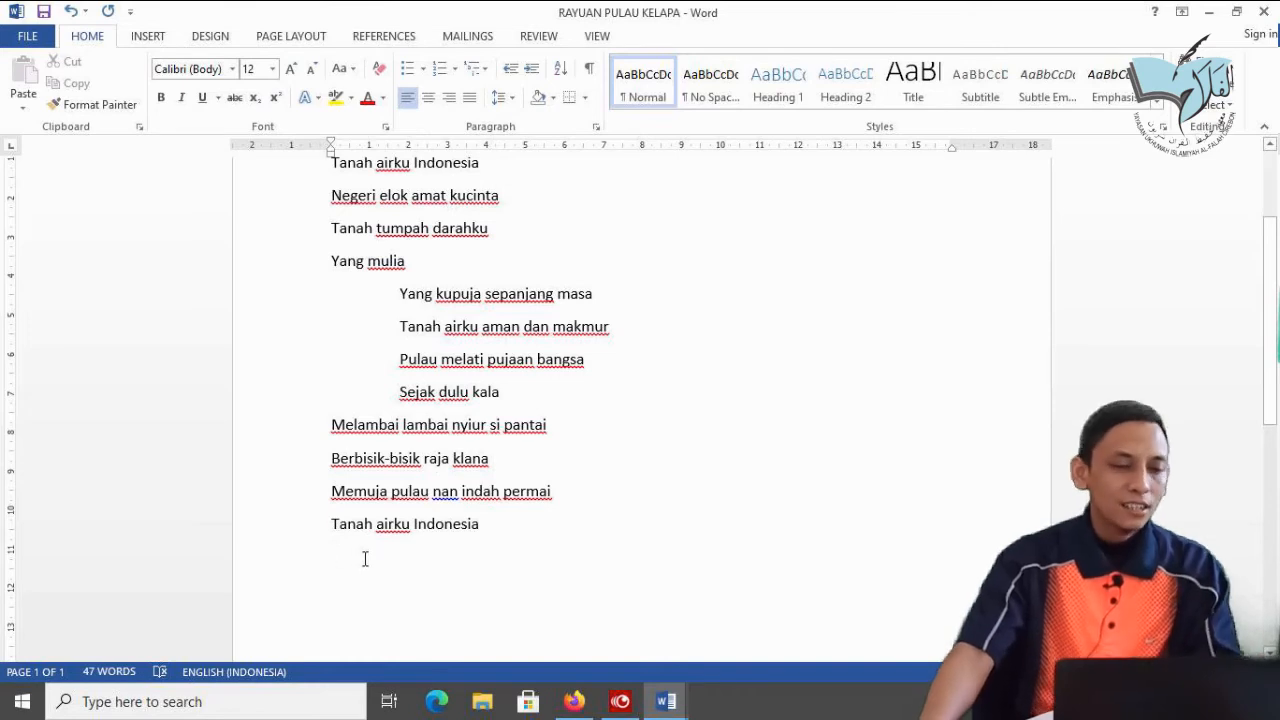
click(163, 36)
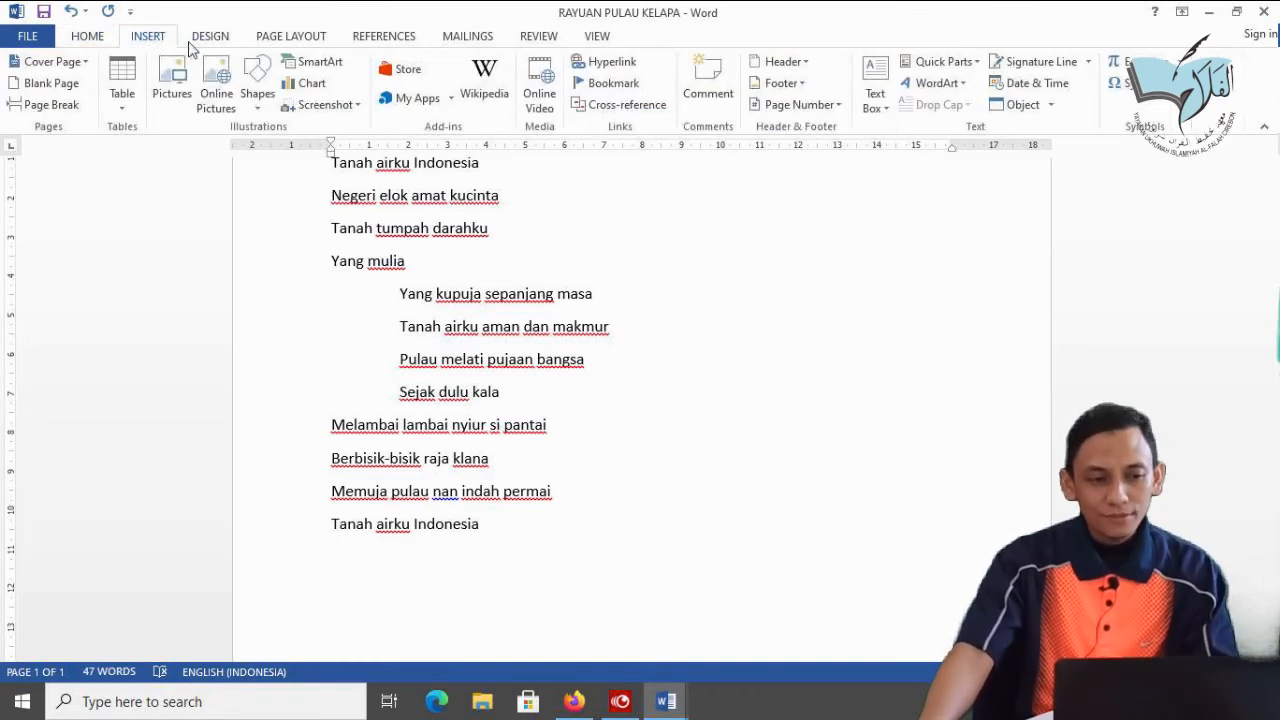
click(219, 95)
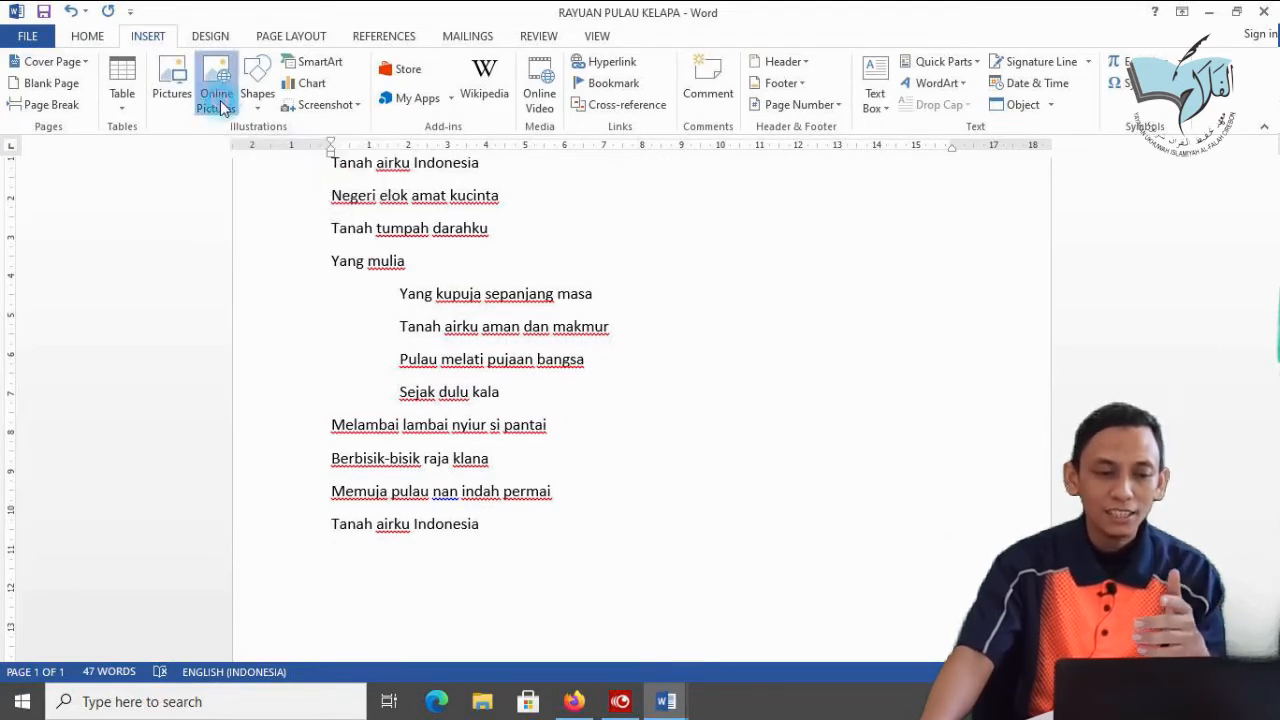
click(813, 245)
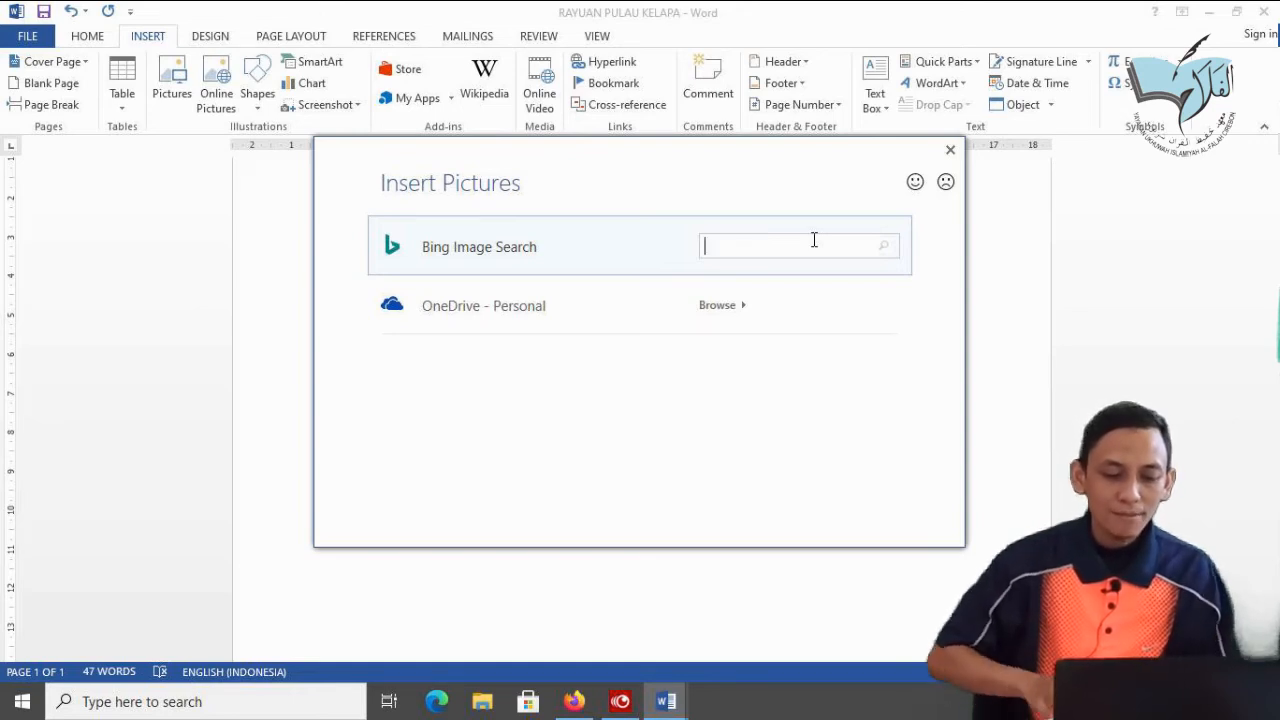
text(pe)
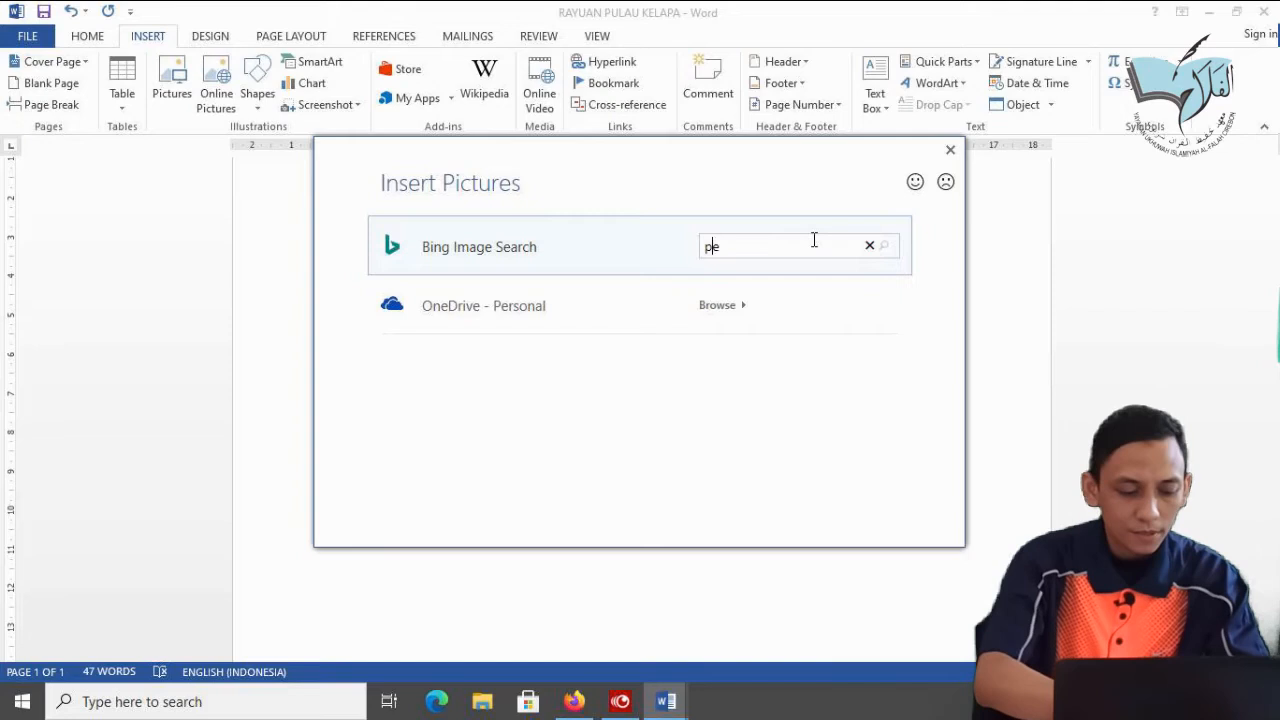
text(mandangan alam)
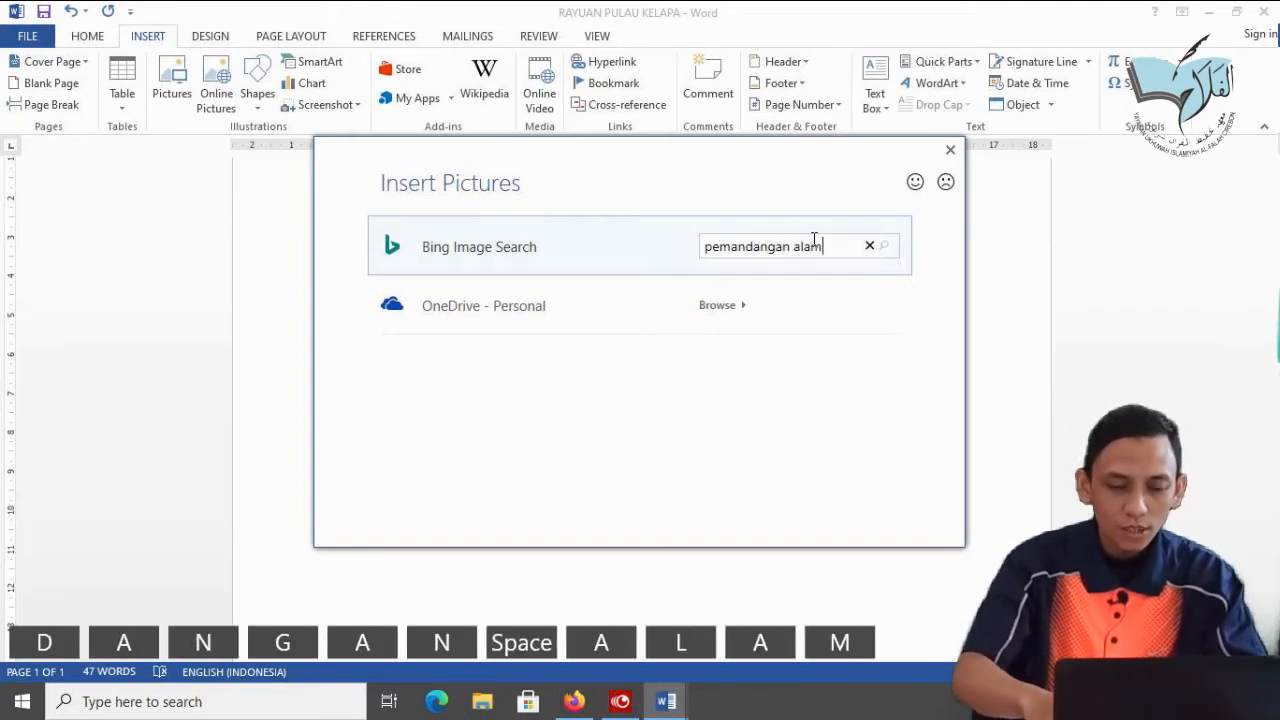
key(Return)
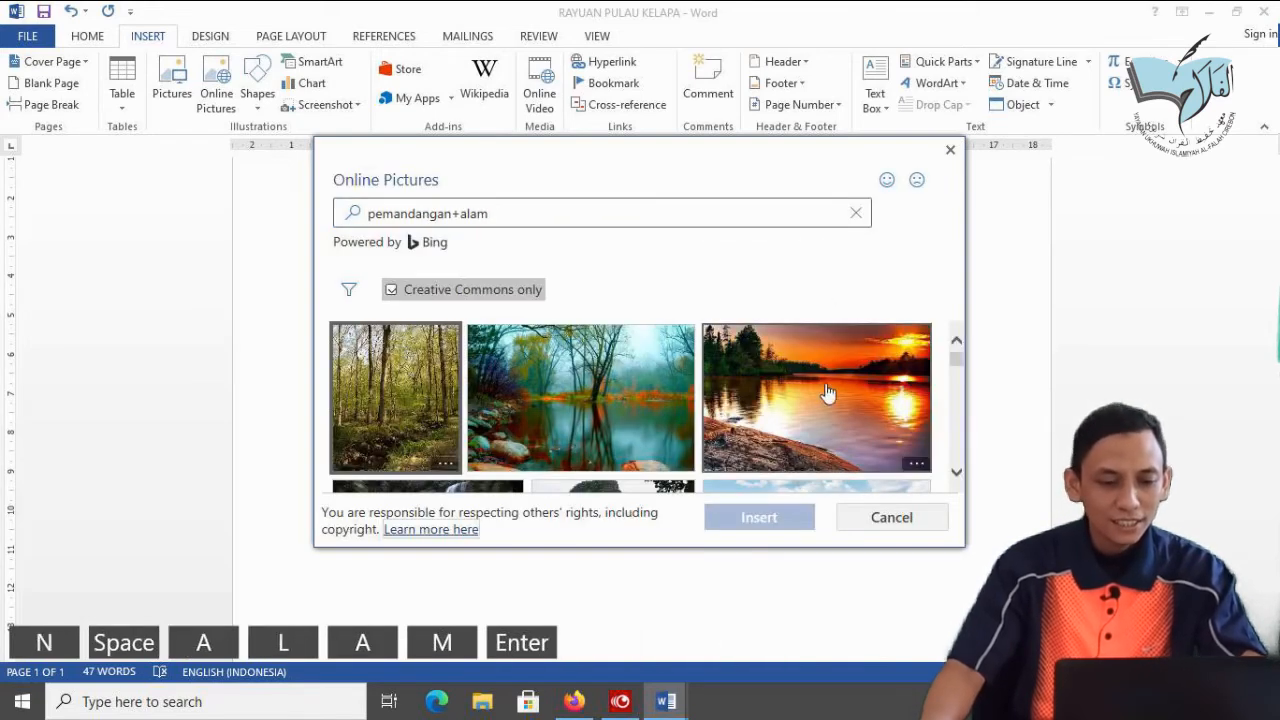
Look through the natural scenery image results for a picture that suits the song lyrics
scroll(825, 400, down, 2)
scroll(818, 415, down, 3)
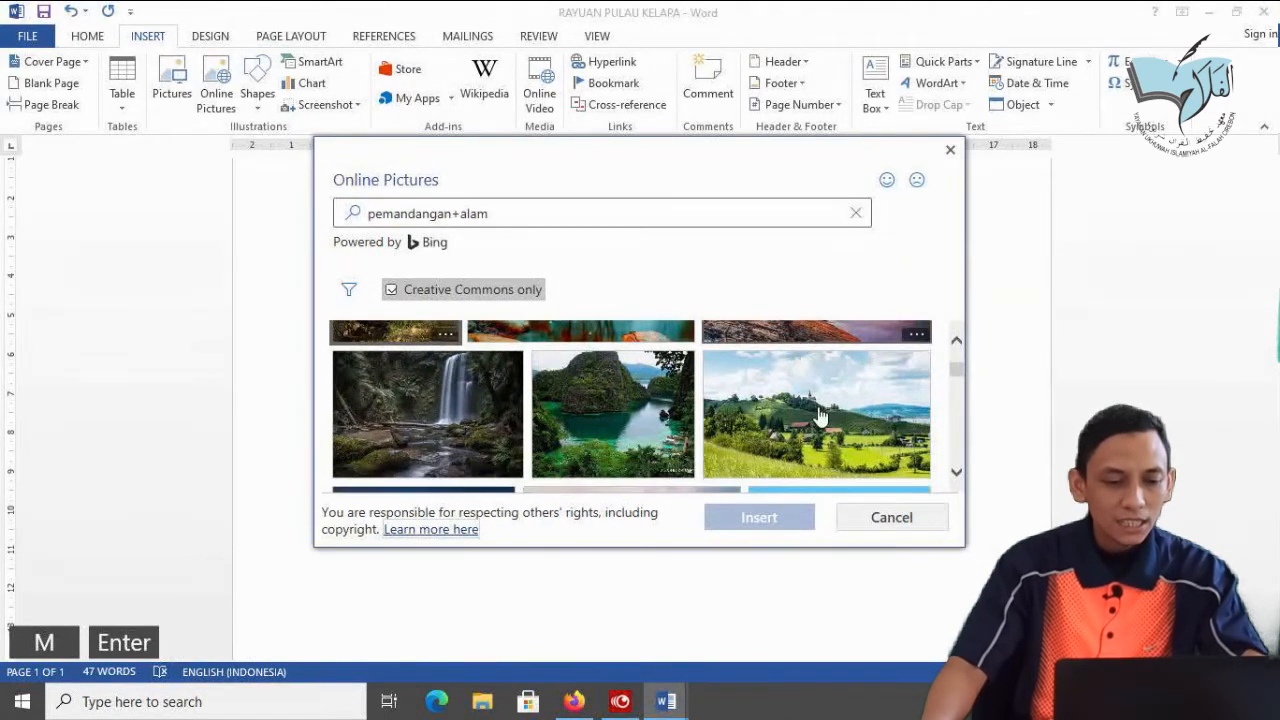
scroll(818, 415, down, 5)
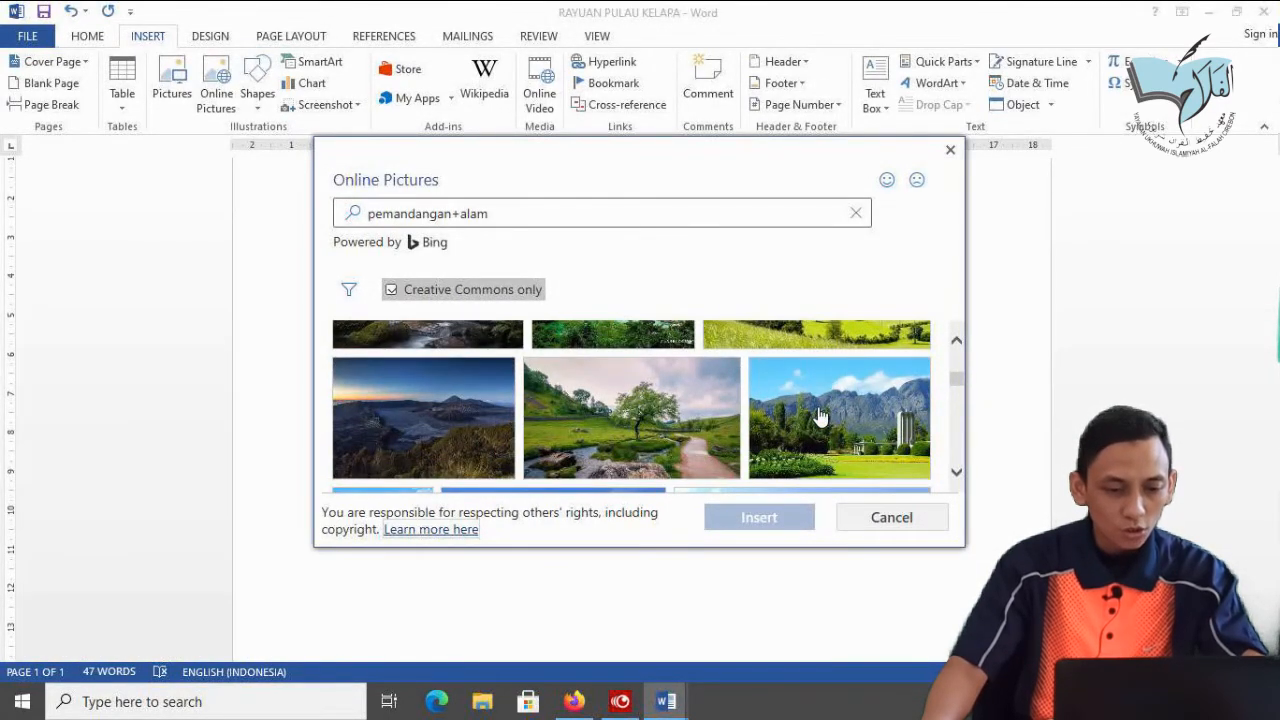
scroll(818, 415, down, 5)
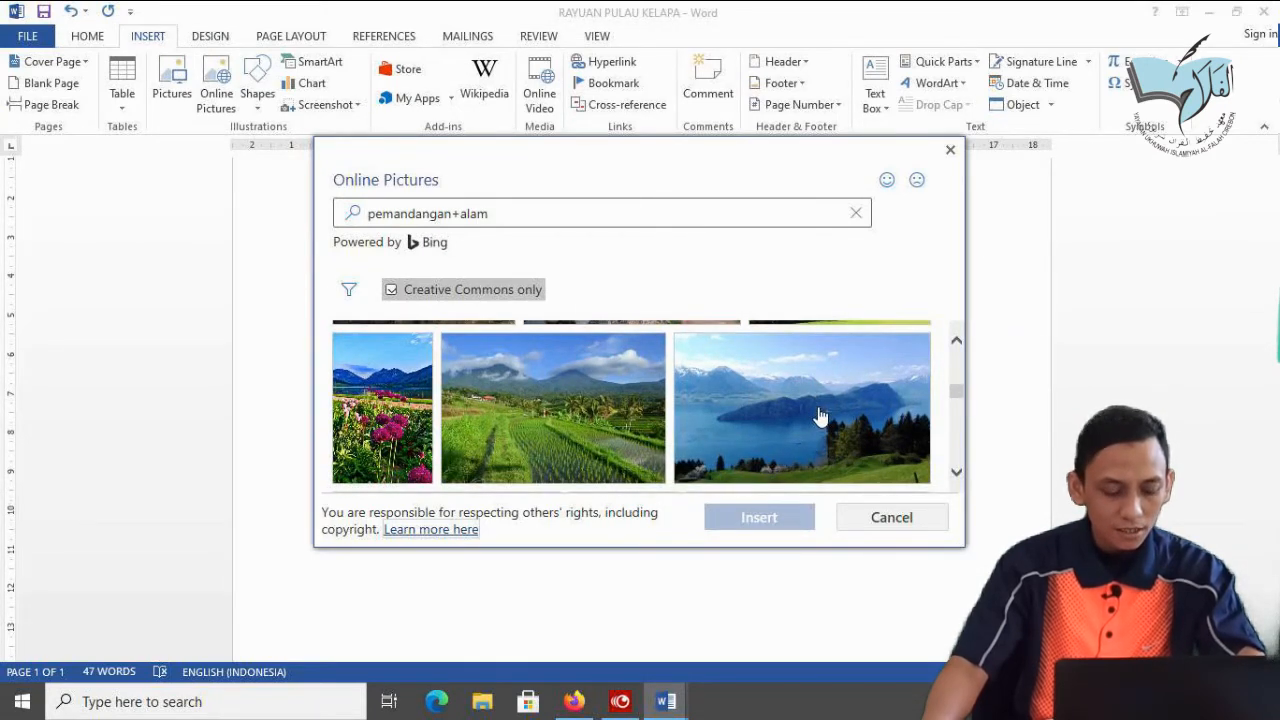
scroll(818, 415, down, 5)
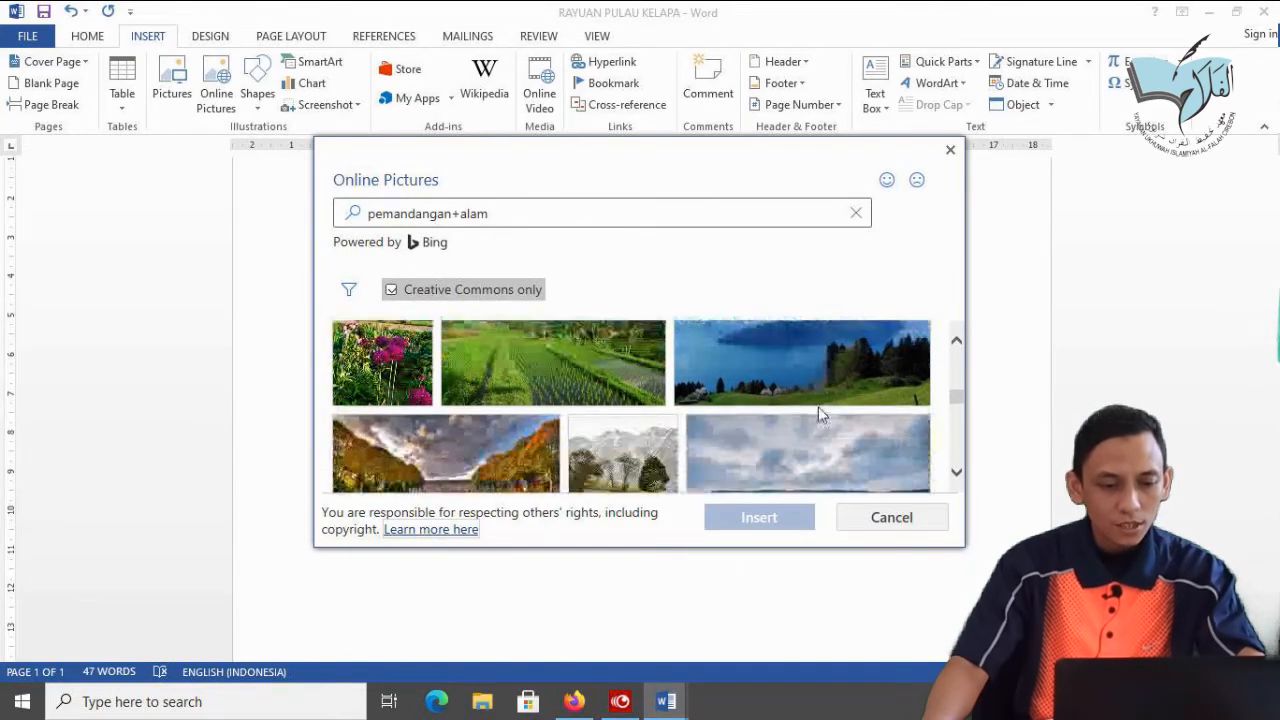
scroll(818, 415, down, 3)
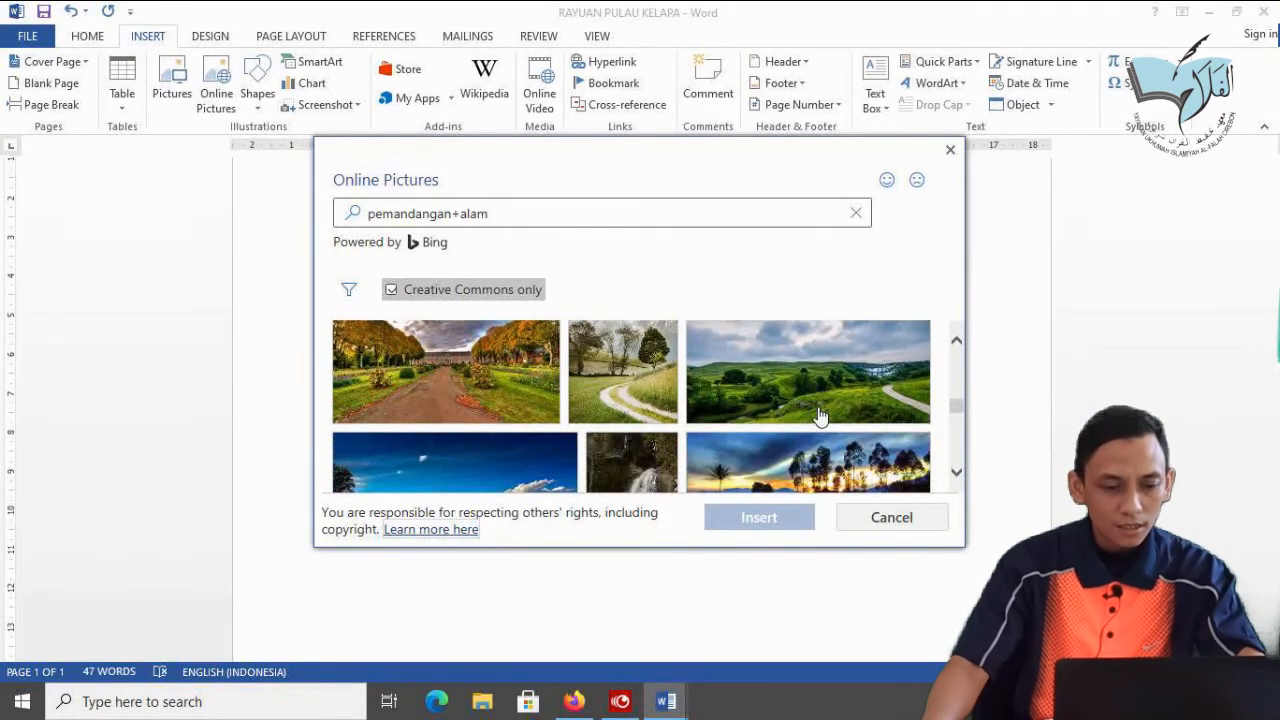
scroll(818, 415, down, 3)
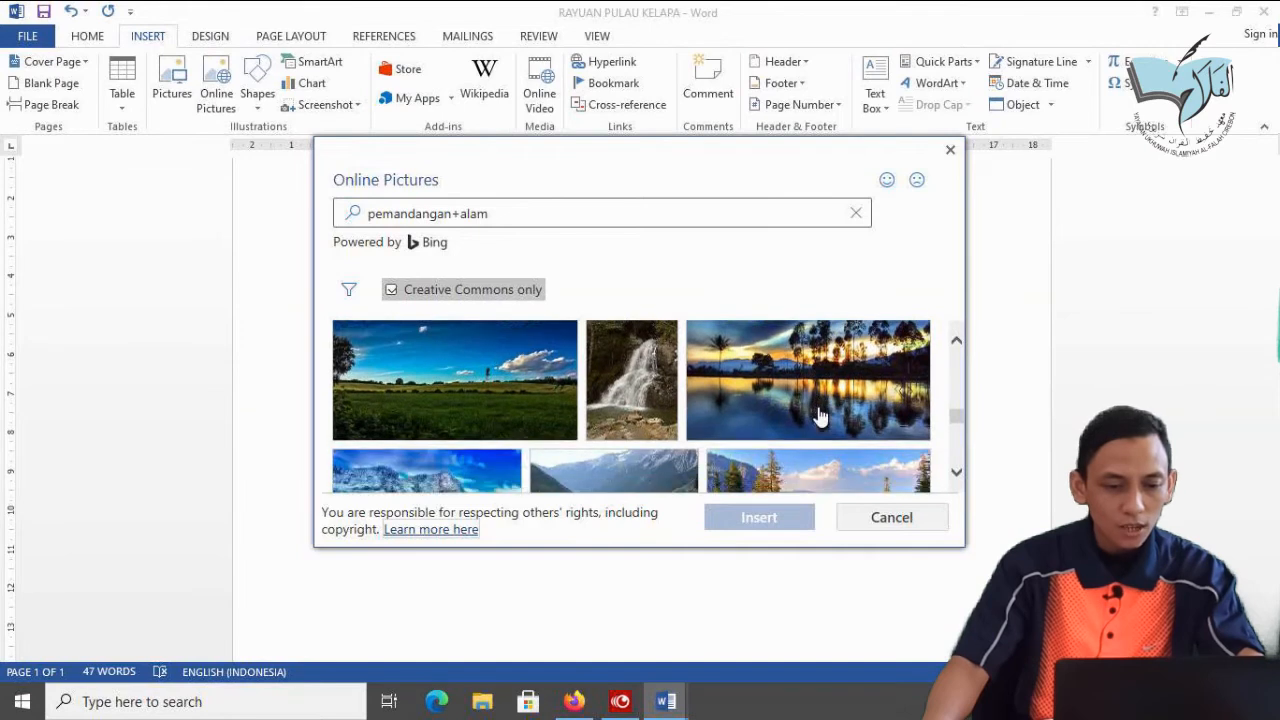
scroll(818, 415, down, 2)
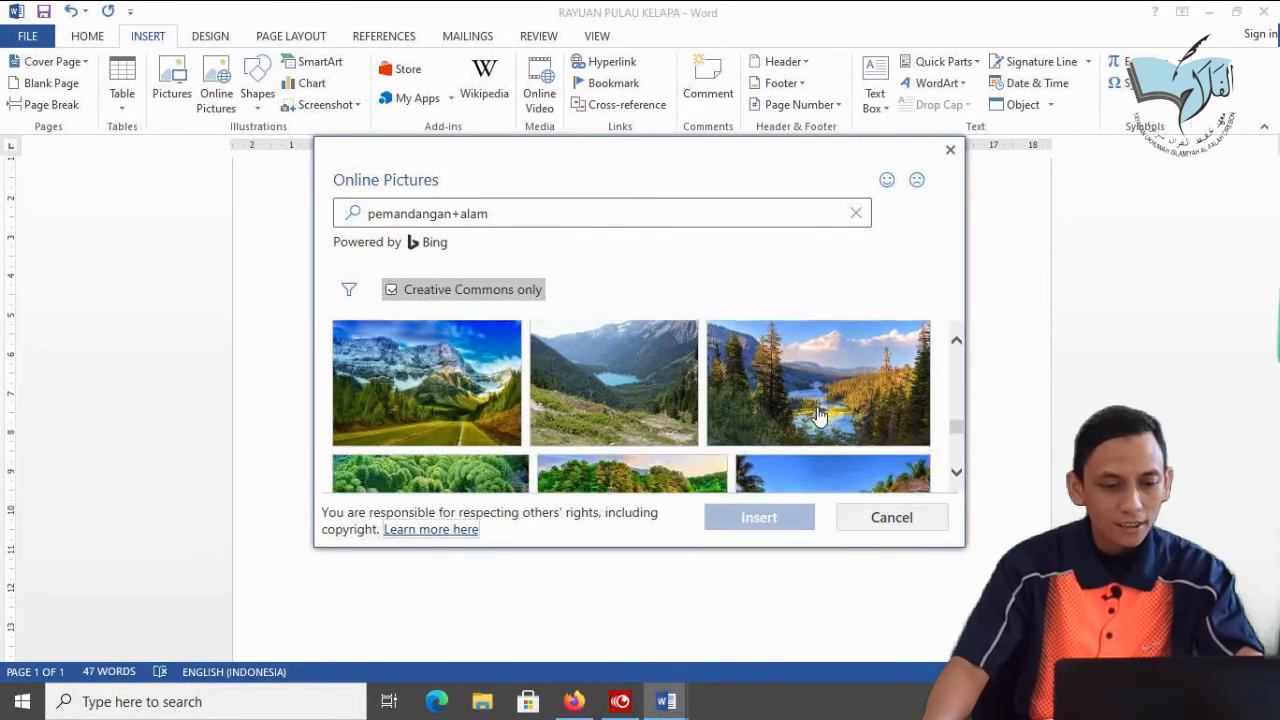
scroll(818, 415, down, 3)
scroll(818, 418, down, 2)
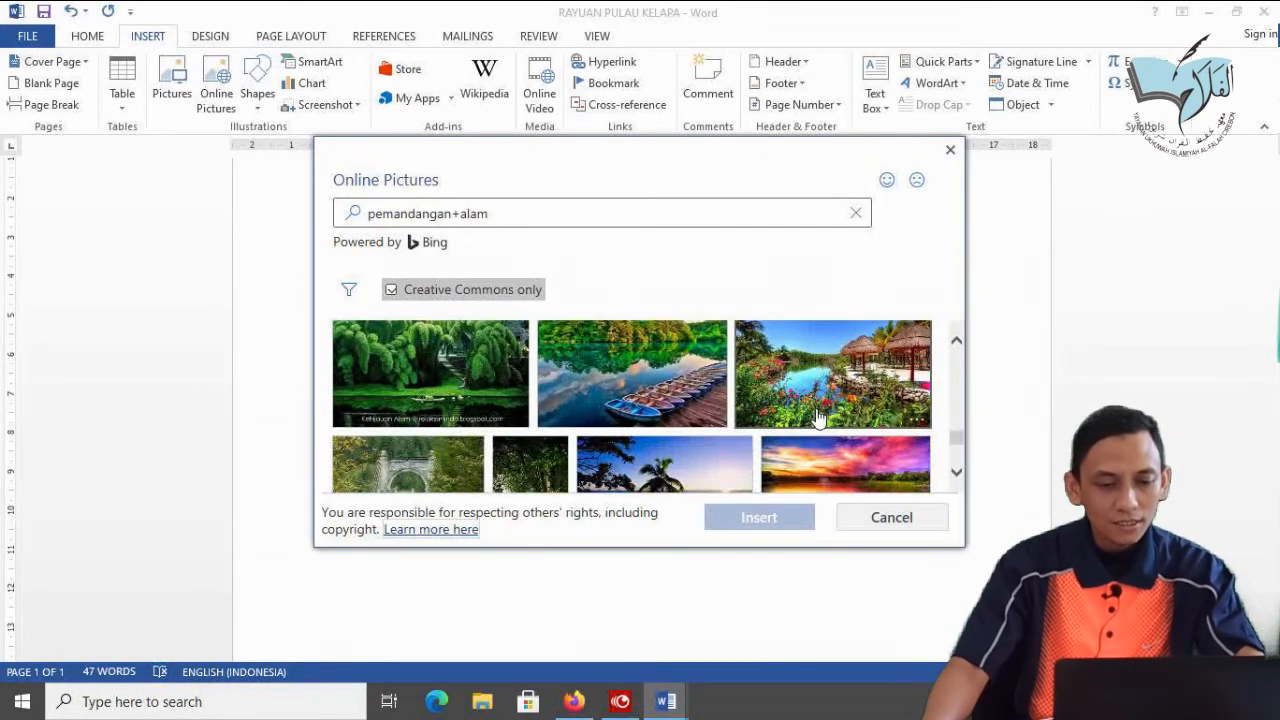
scroll(818, 415, up, 1)
scroll(818, 415, down, 2)
scroll(818, 415, up, 2)
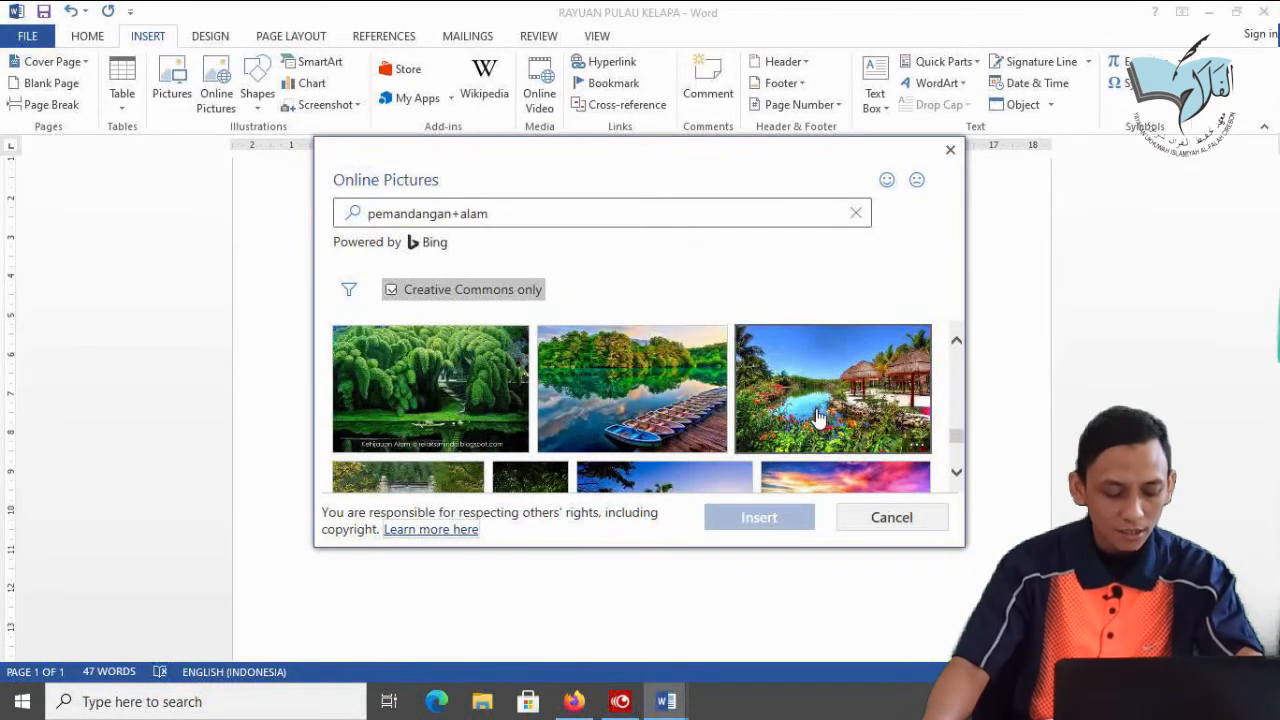
Insert the online picture of the lake with the row of boats below the last lyric line
click(578, 390)
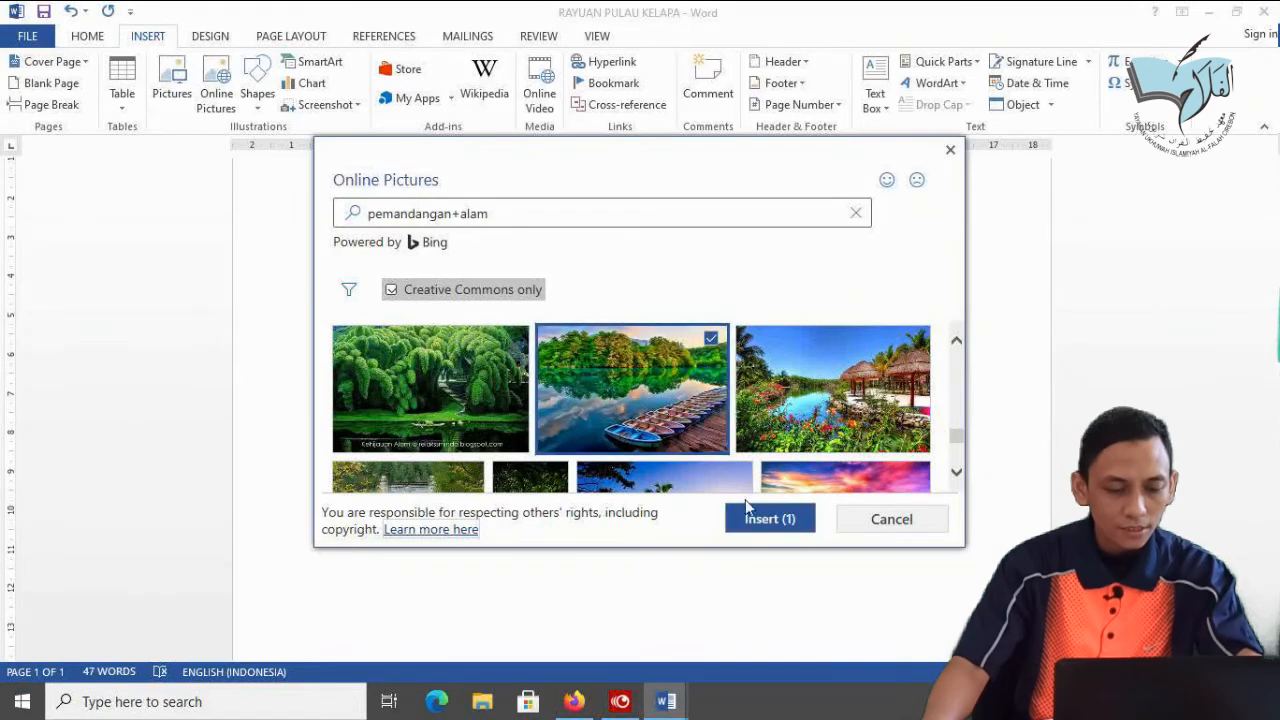
click(762, 520)
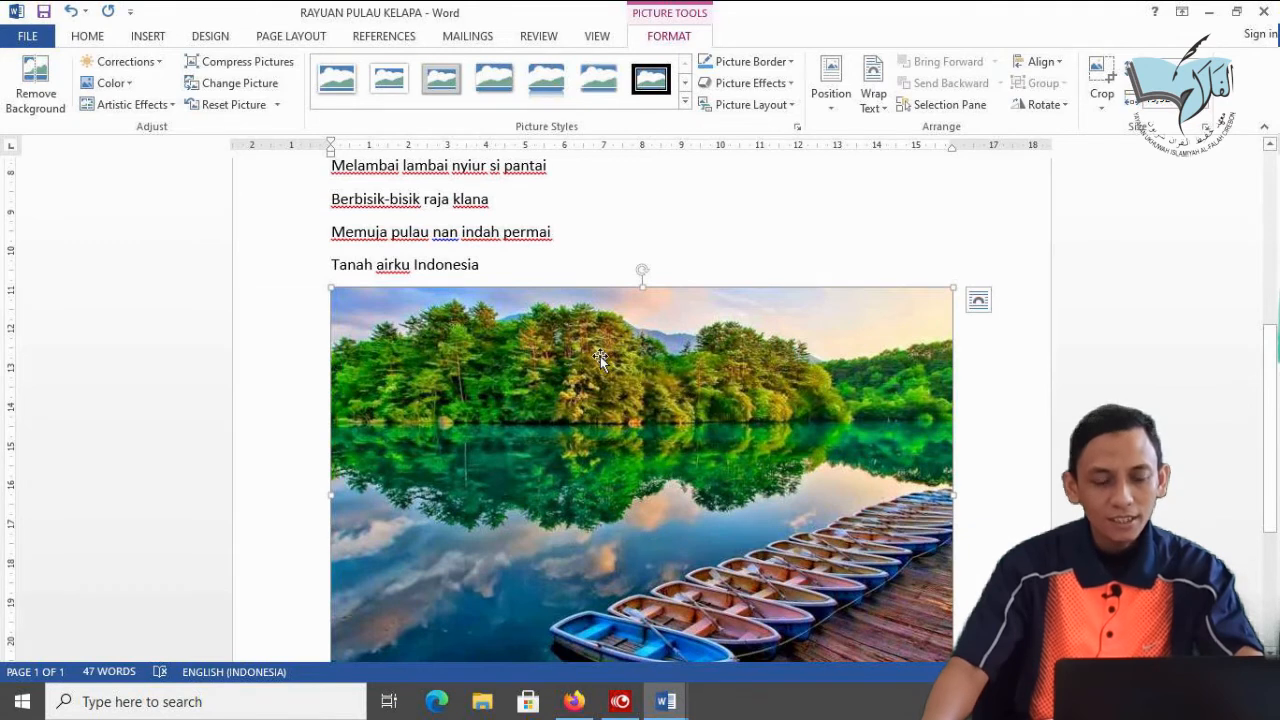
scroll(697, 406, down, 3)
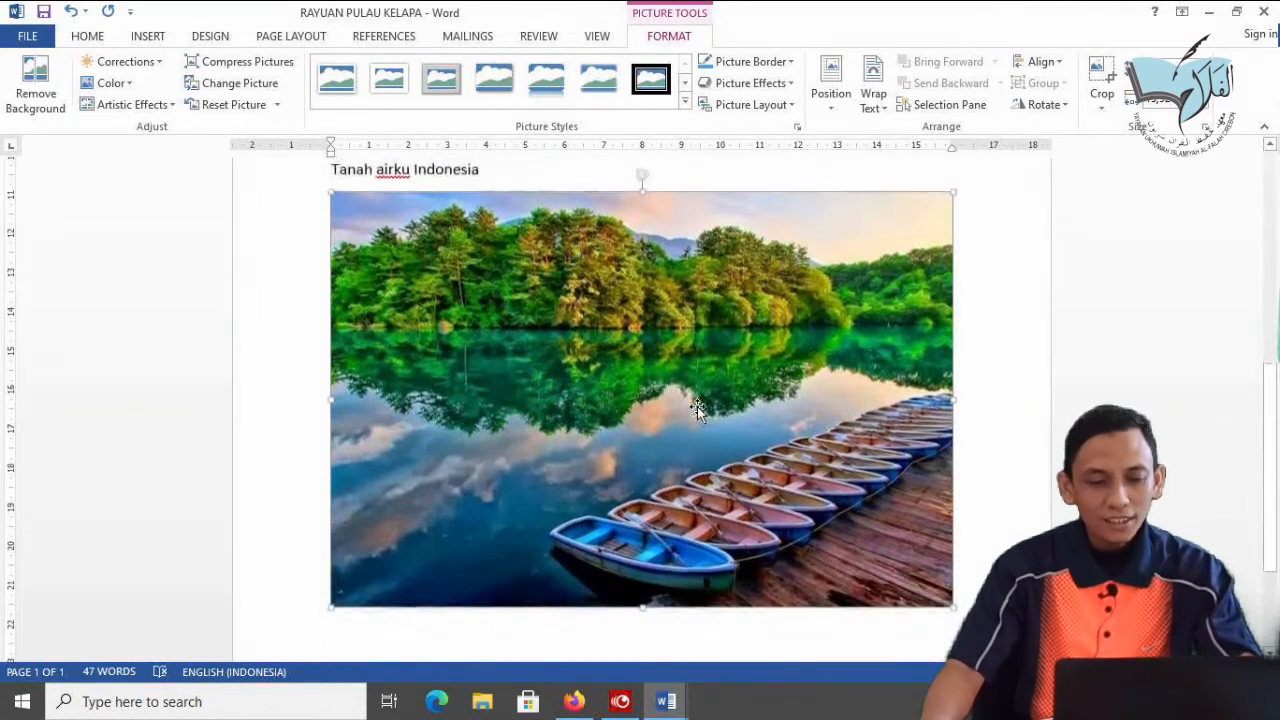
scroll(512, 445, up, 5)
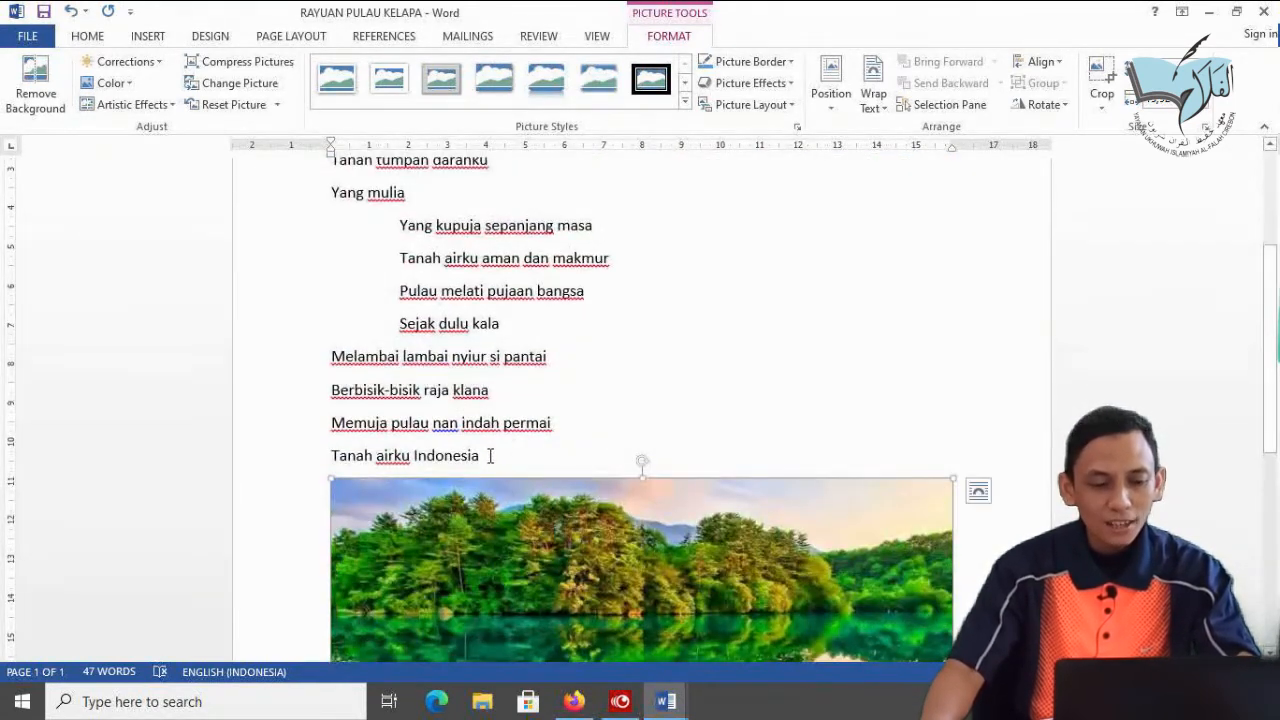
click(490, 456)
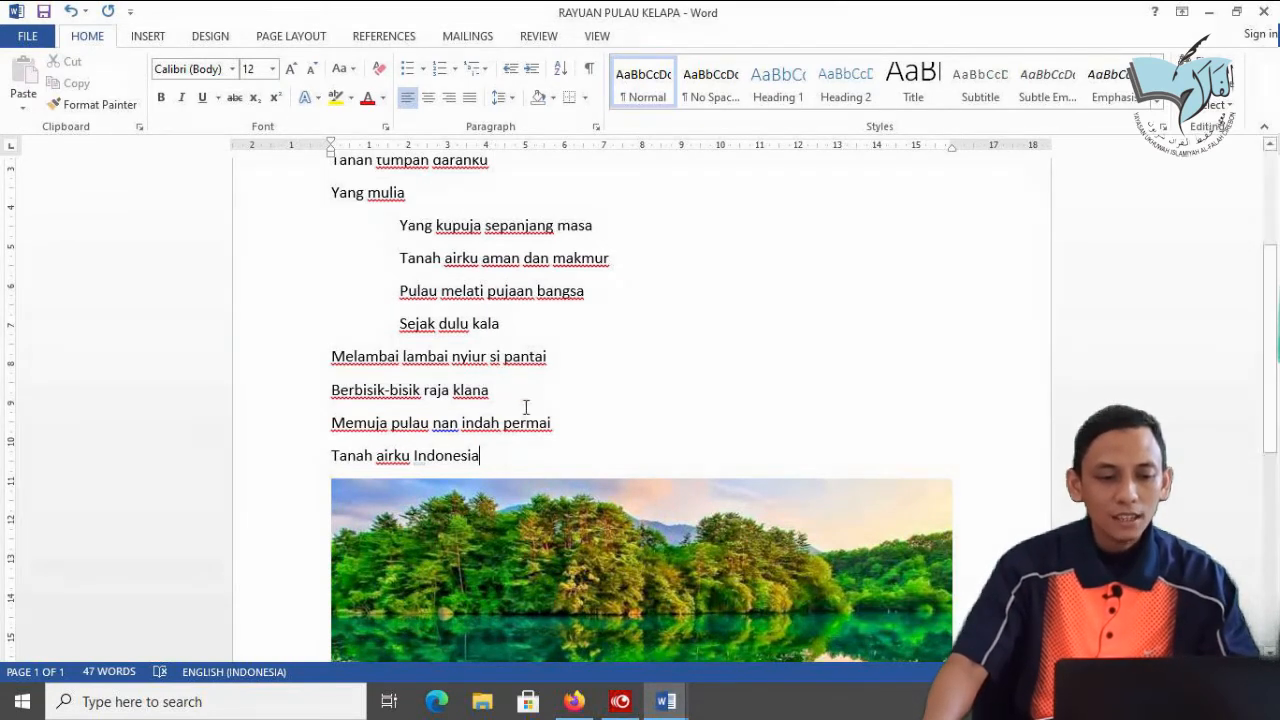
click(558, 356)
click(601, 292)
click(482, 455)
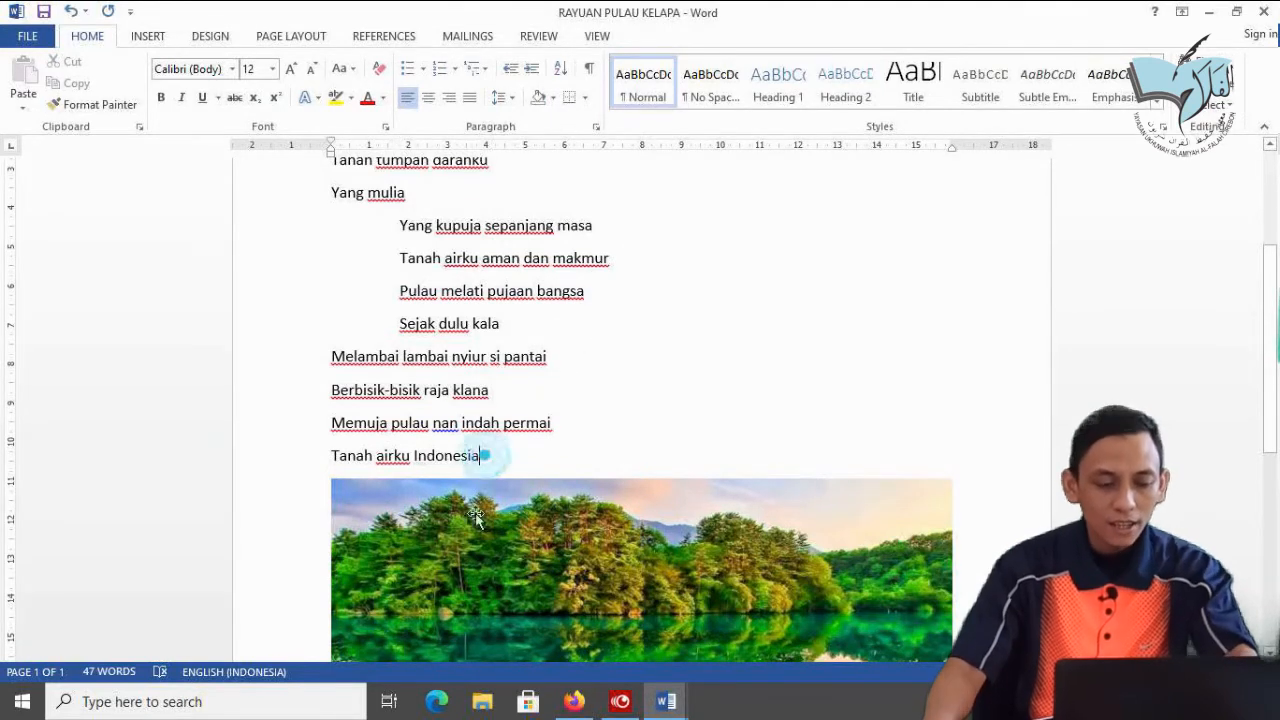
scroll(518, 560, down, 1)
scroll(518, 560, down, 3)
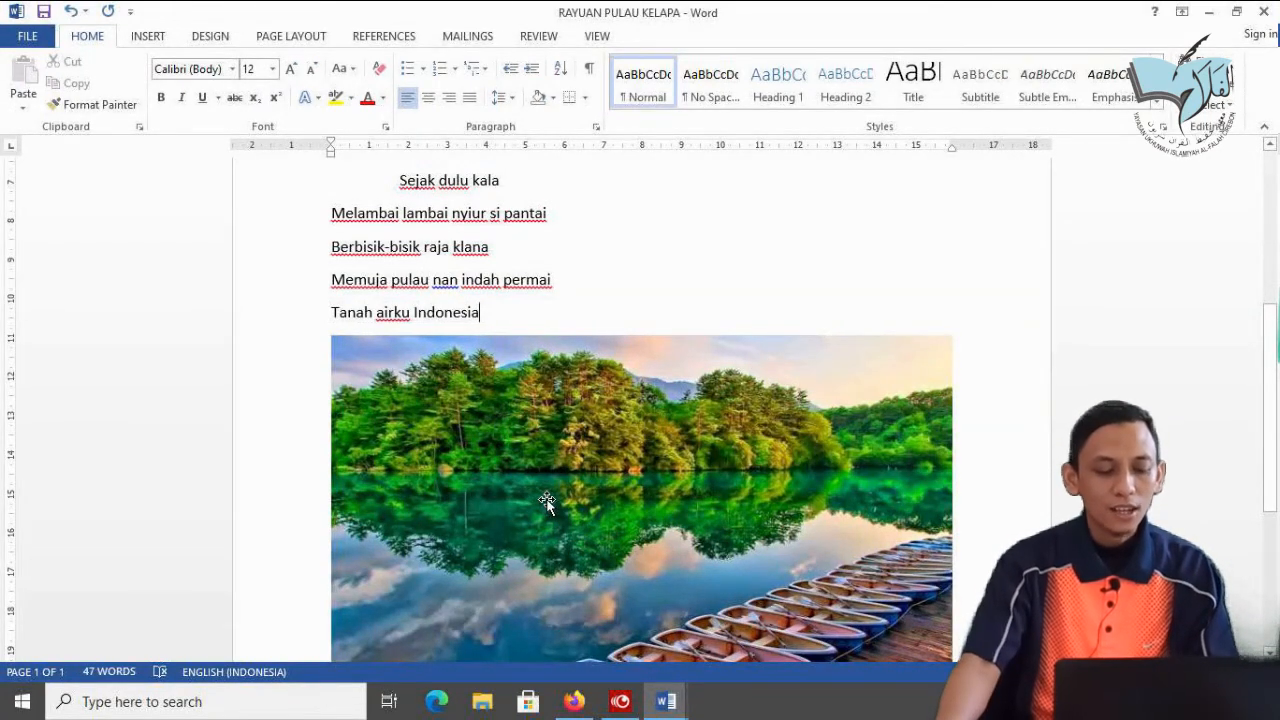
scroll(606, 470, down, 1)
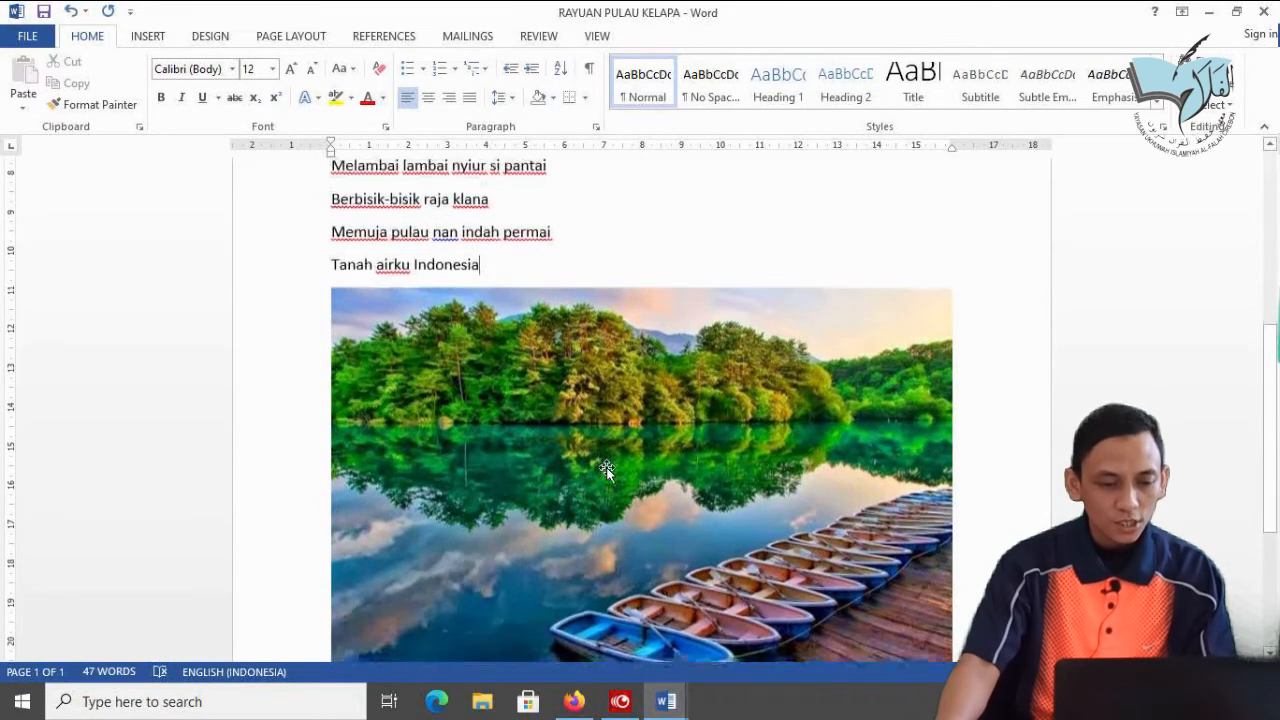
Shrink the lake picture proportionally from its lower corner to about 14.4 cm wide
click(583, 408)
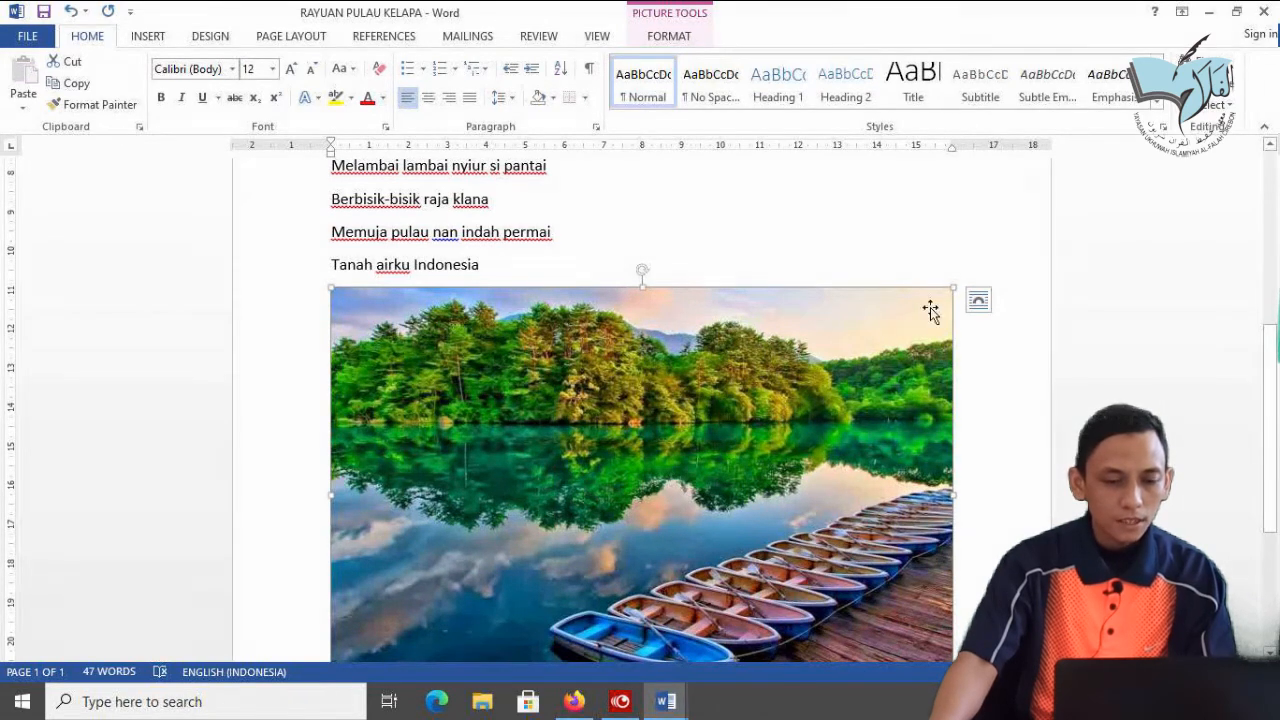
scroll(930, 312, down, 4)
drag(952, 513, 894, 471)
scroll(859, 386, up, 4)
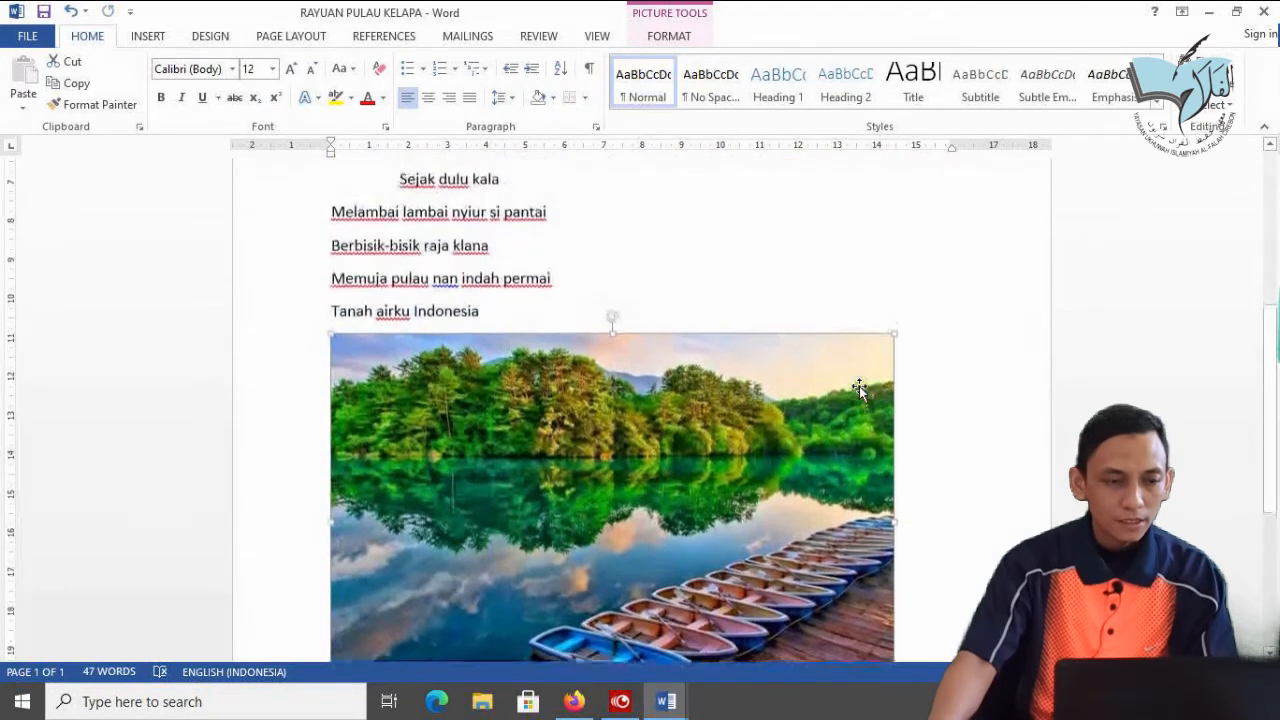
Set the lake picture's text wrapping to Behind Text
scroll(859, 386, up, 1)
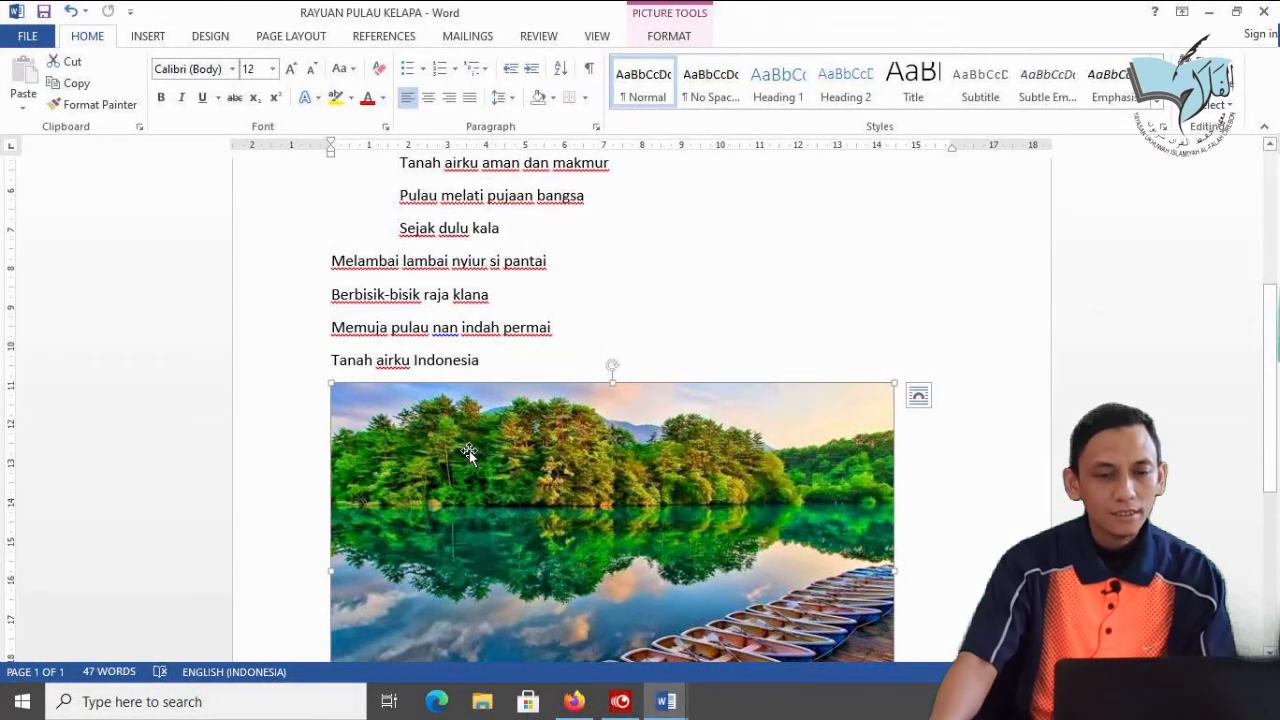
click(664, 40)
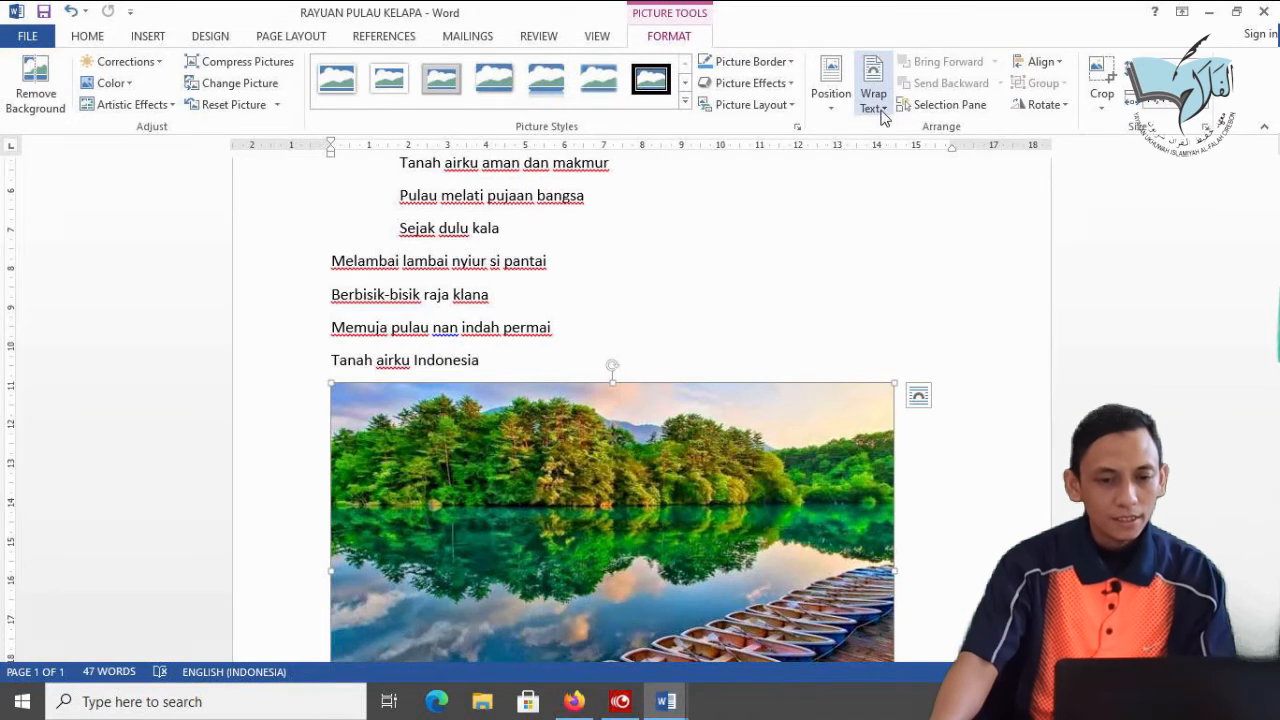
click(882, 113)
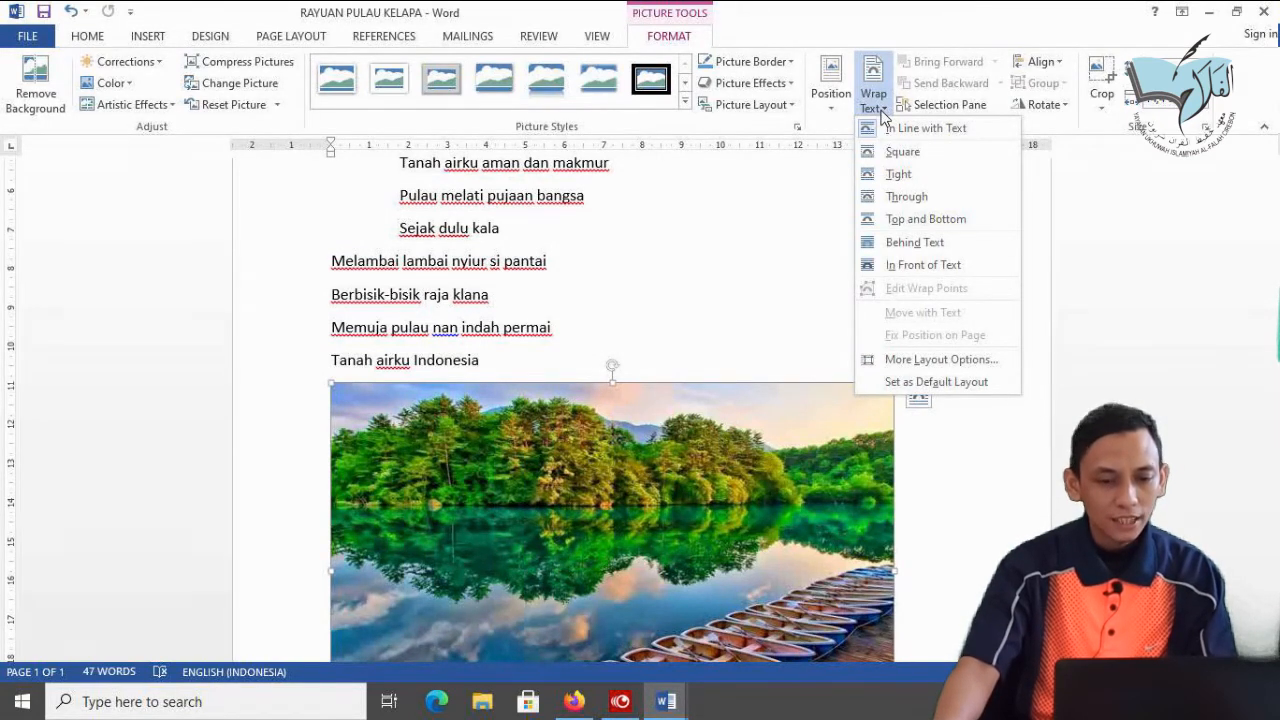
click(886, 247)
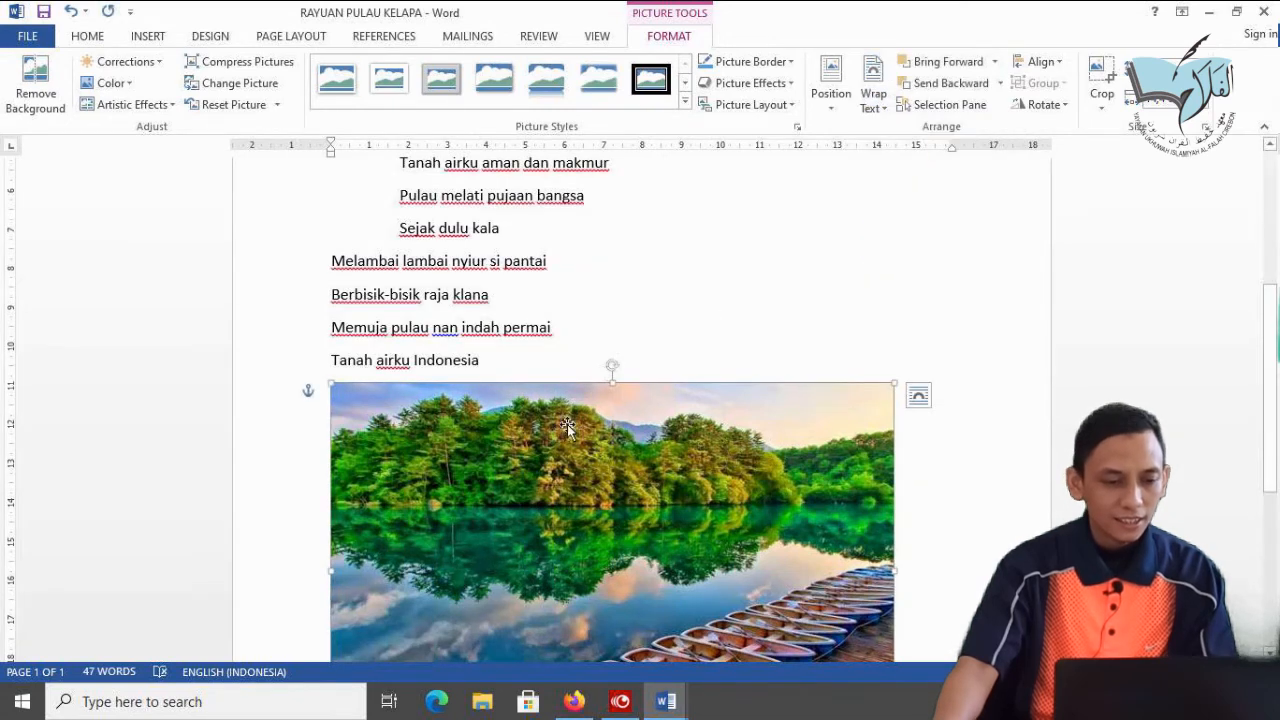
Move the lake picture up behind the lyrics so its upper edge lines up with the title RAYUAN PULAU KELAPA
drag(560, 445, 560, 238)
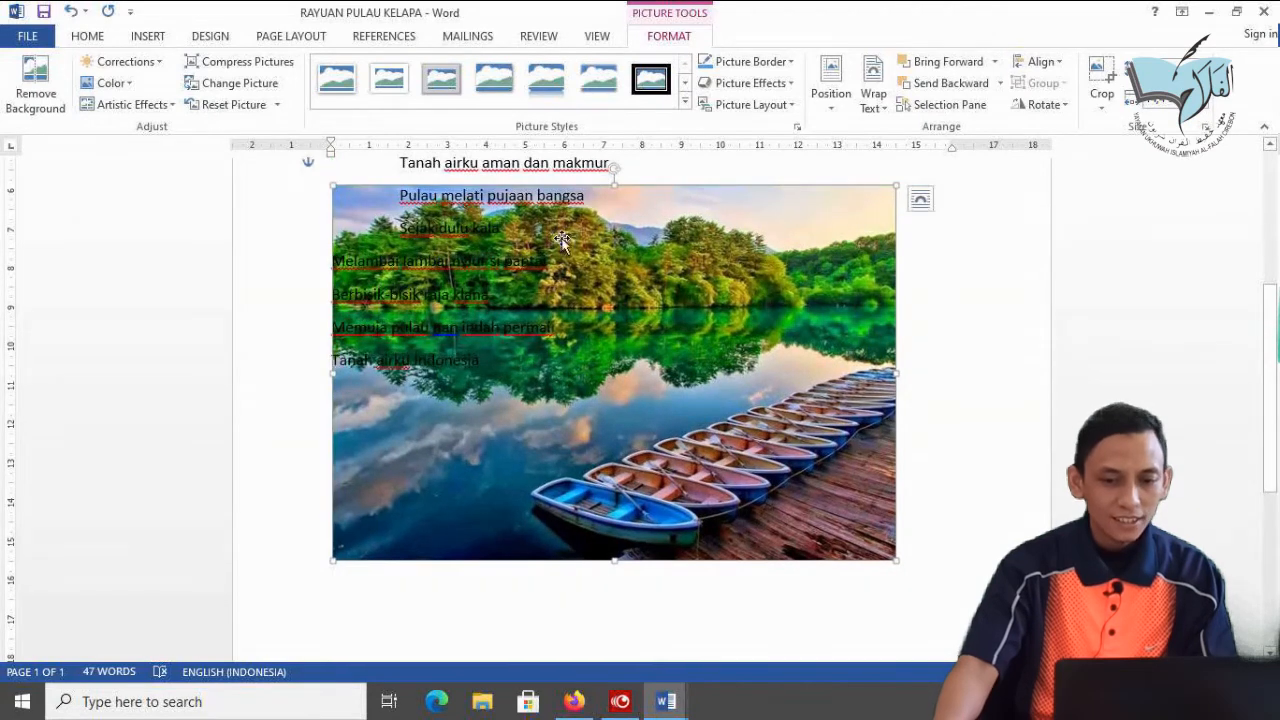
scroll(1188, 309, up, 3)
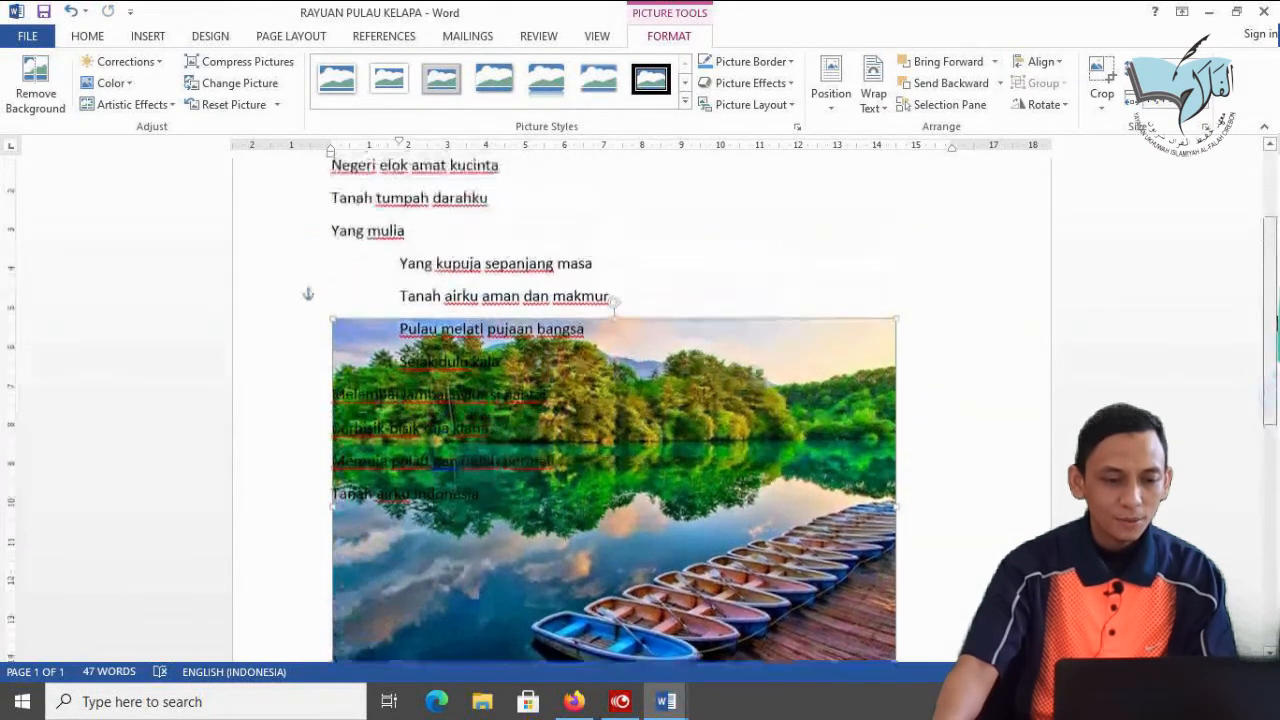
drag(726, 532, 710, 290)
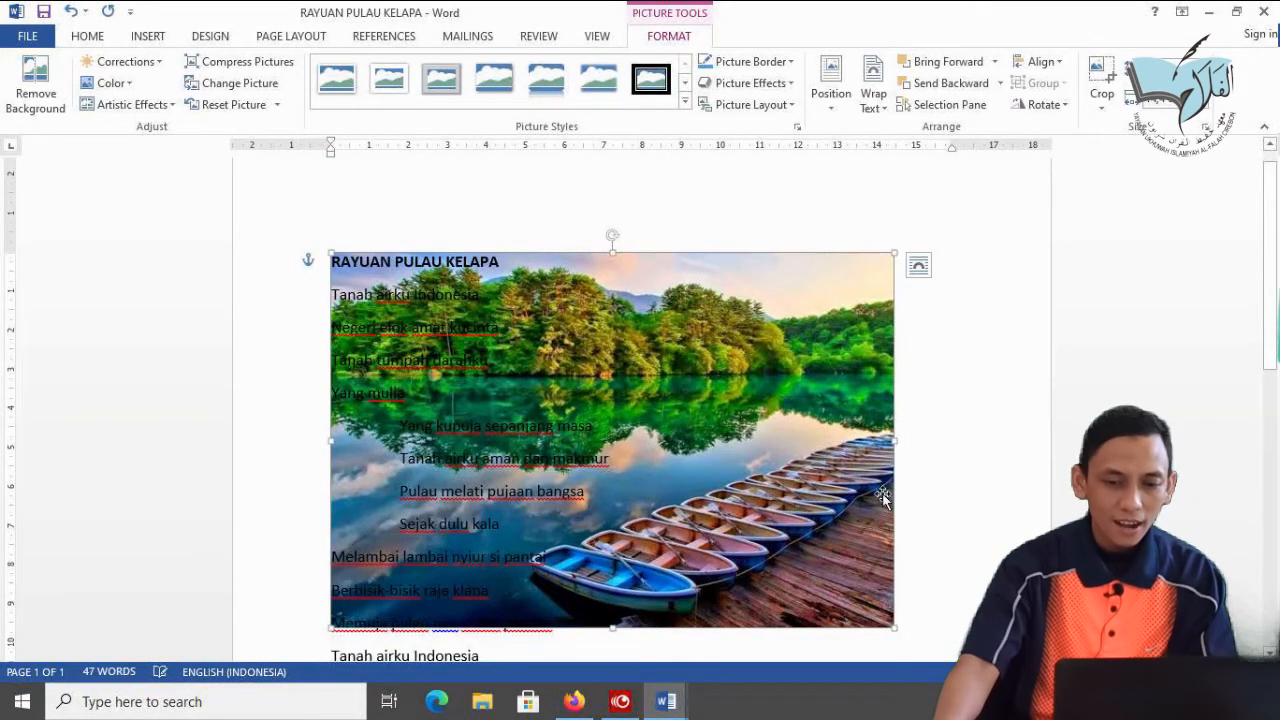
Stretch the lake picture downward to about 11 cm tall so it covers the last lyric line, Tanah airku Indonesia
scroll(1275, 446, down, 3)
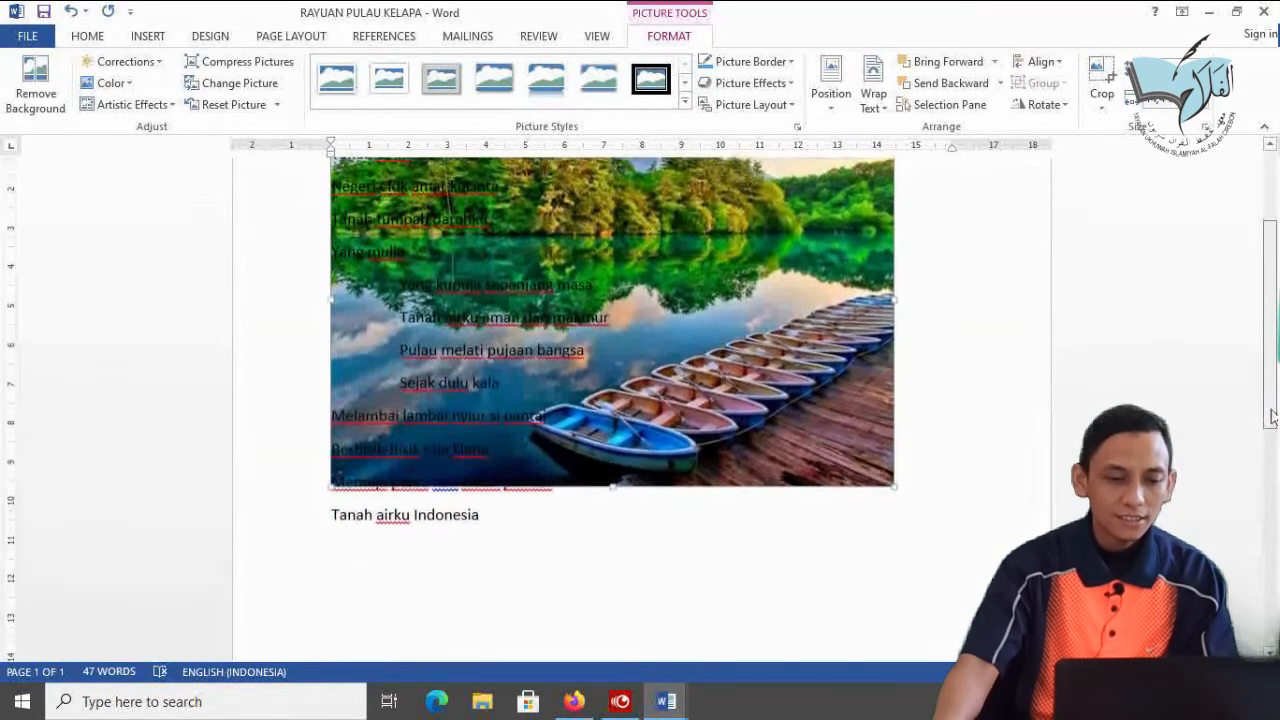
drag(612, 451, 611, 506)
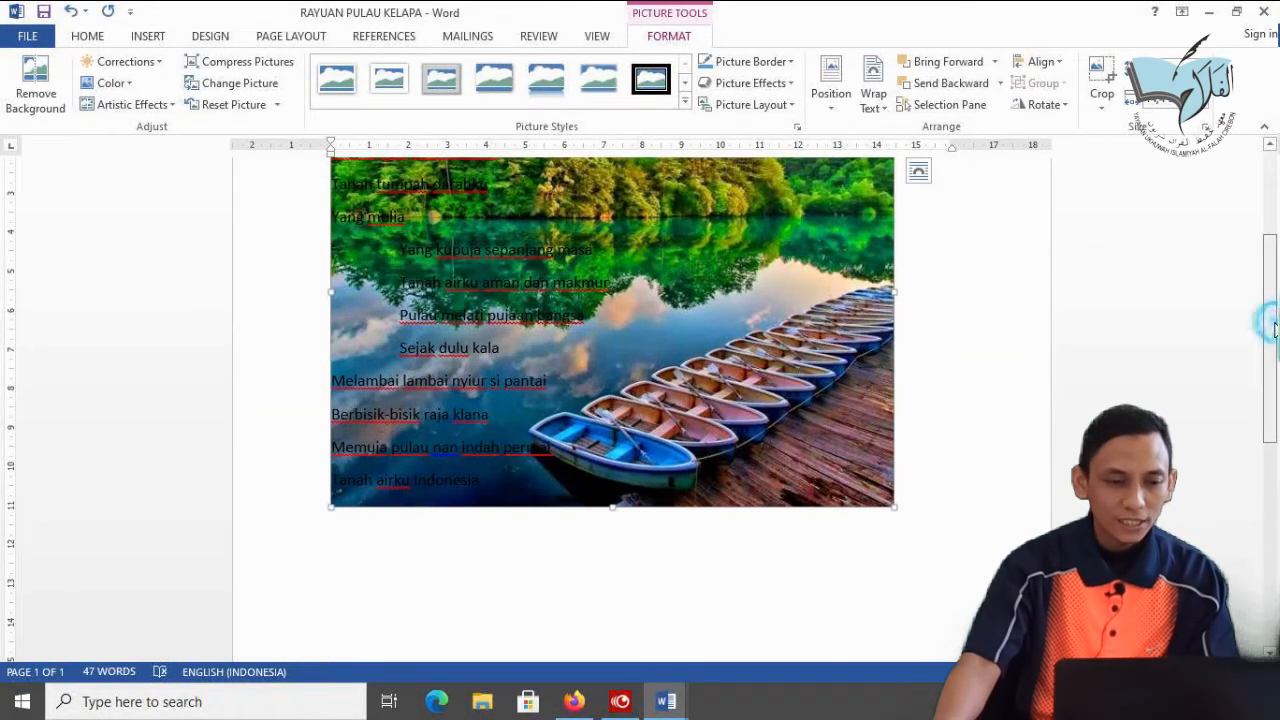
scroll(1272, 300, up, 3)
scroll(1268, 270, down, 1)
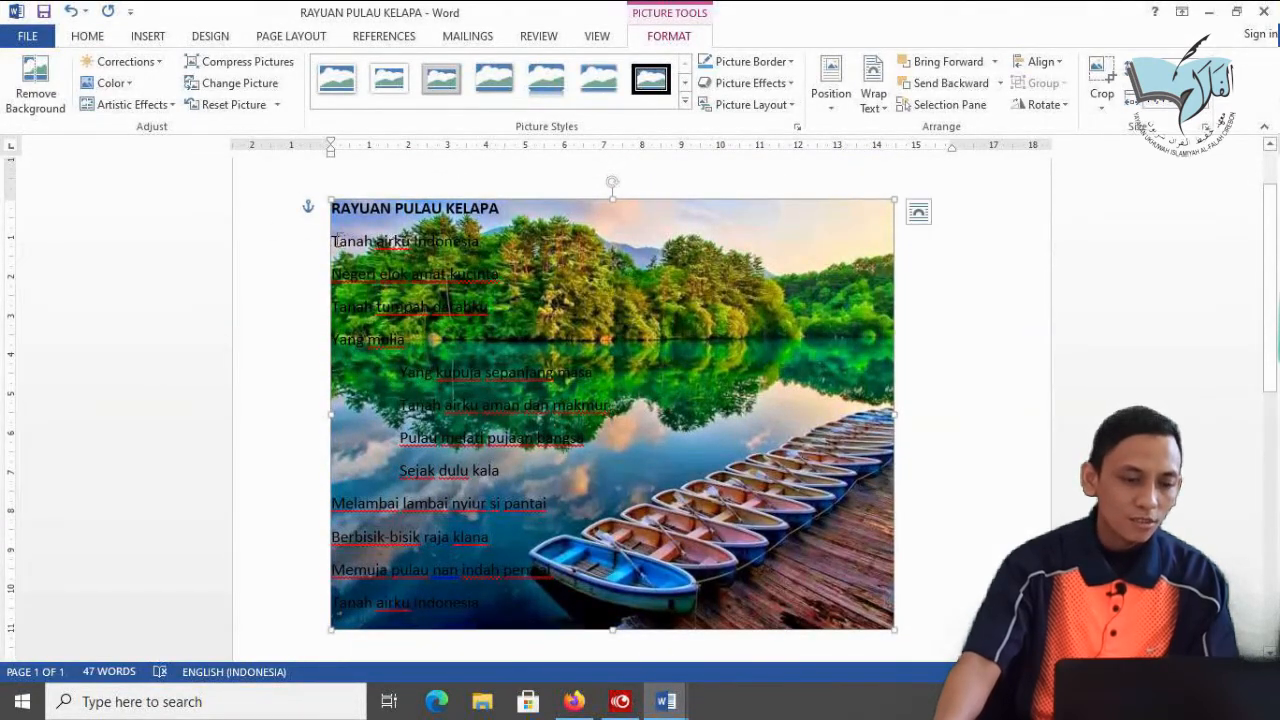
Make all lyric lines below the title bold and set their font colour to standard yellow
drag(331, 241, 485, 597)
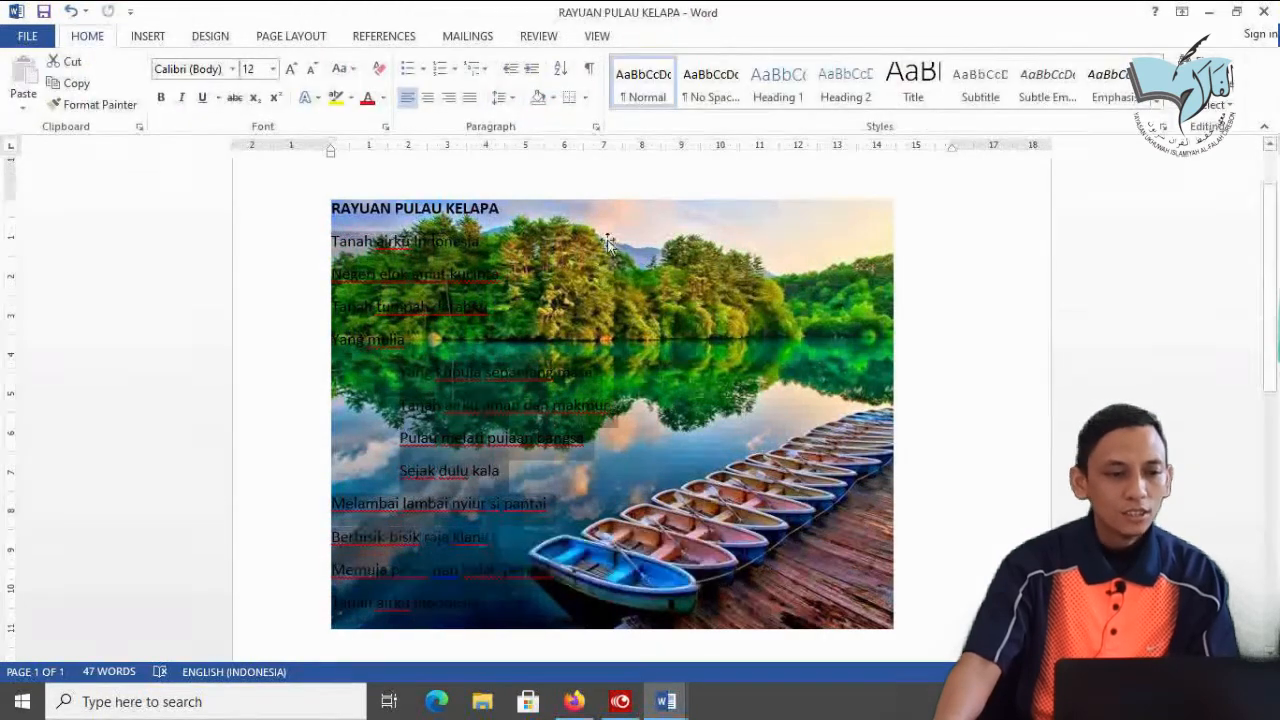
click(162, 100)
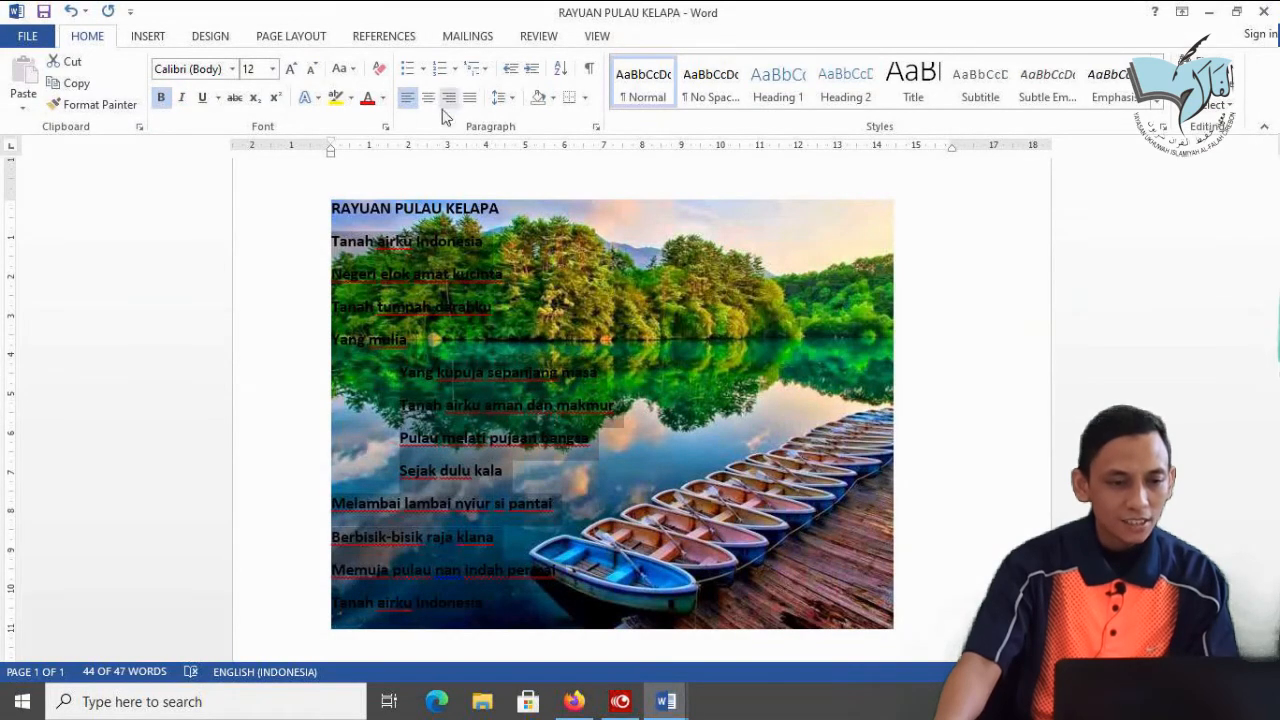
click(383, 97)
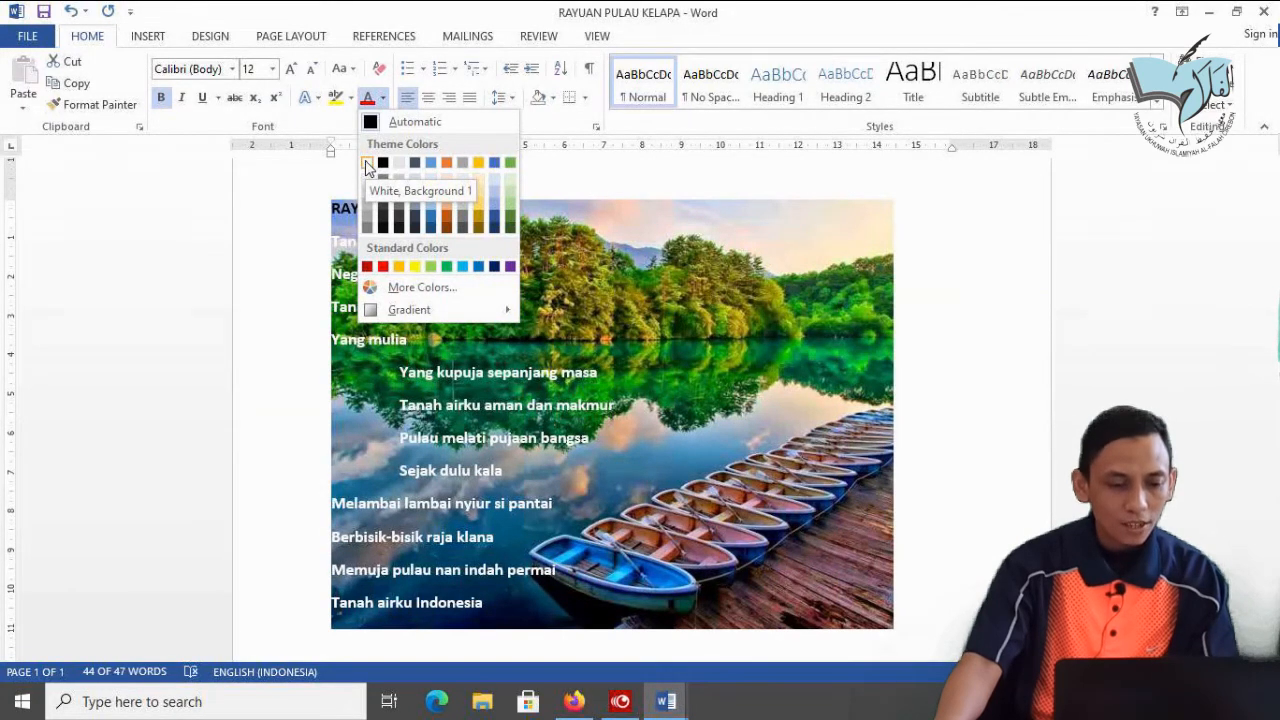
click(415, 267)
click(634, 305)
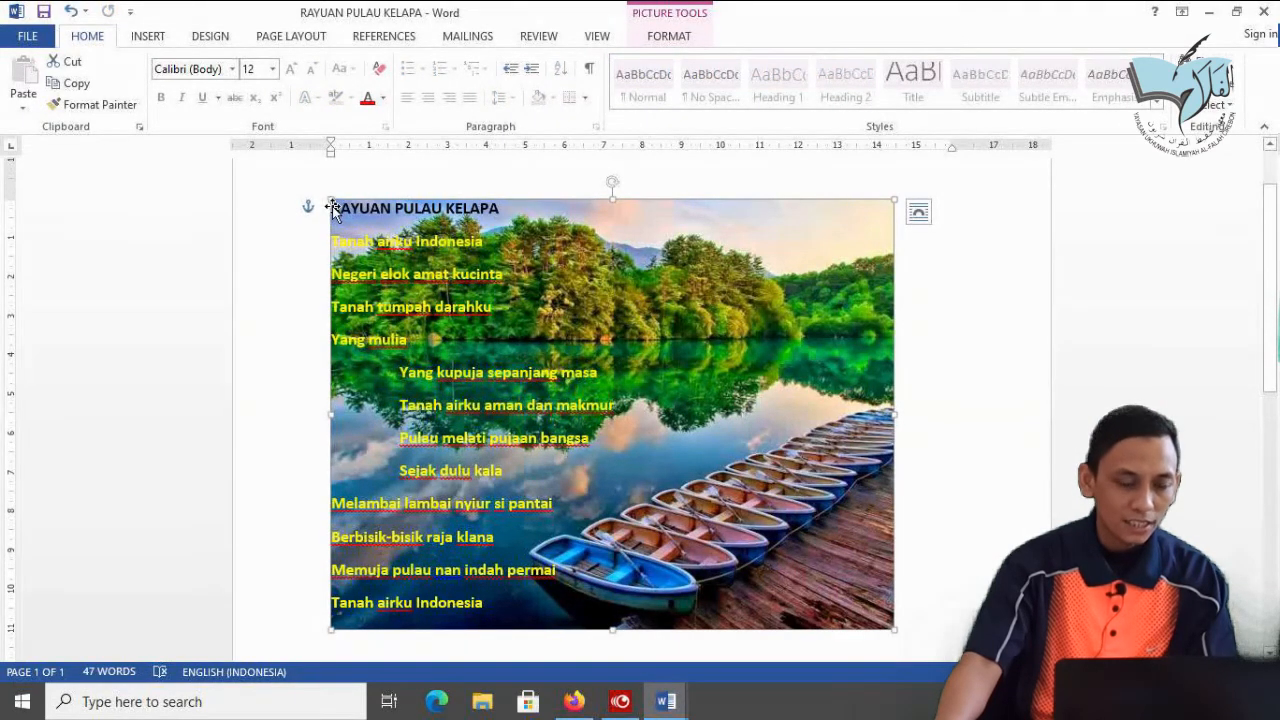
Set the font colour of the title RAYUAN PULAU KELAPA to standard red
mouse_move(332, 208)
mouse_down()
mouse_move(506, 208)
mouse_move(494, 198)
mouse_up()
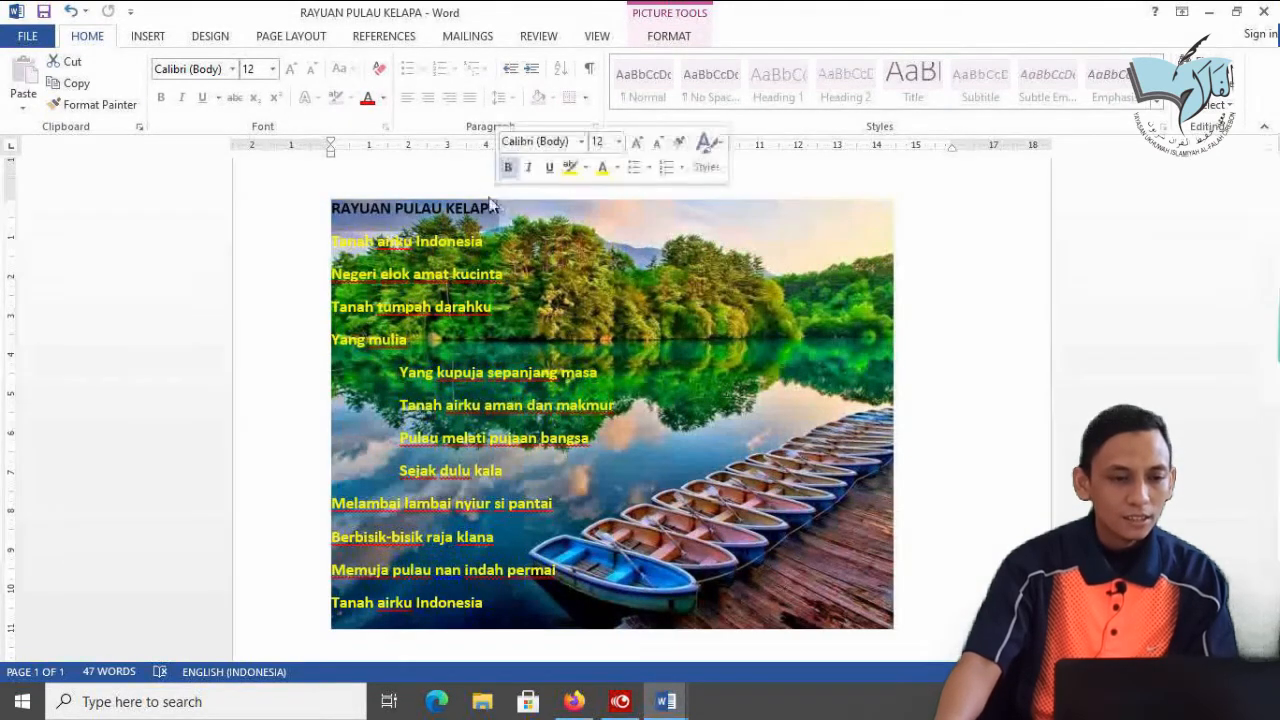
click(382, 98)
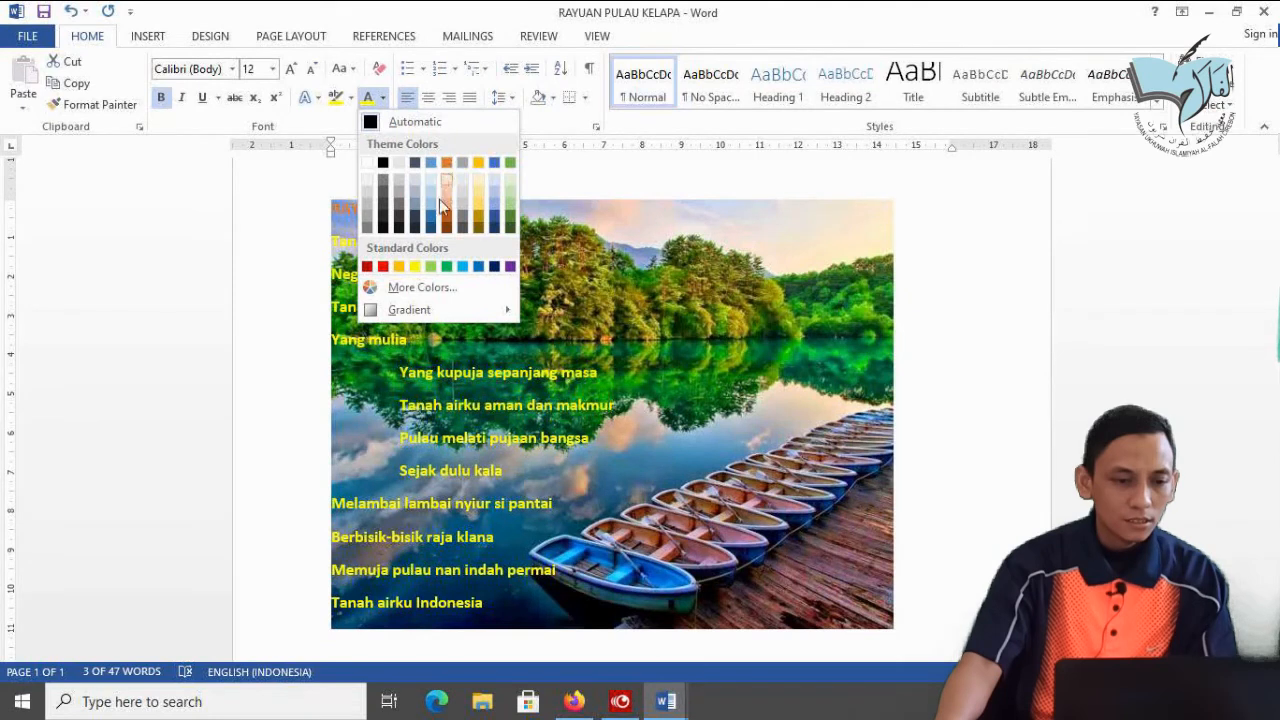
click(383, 266)
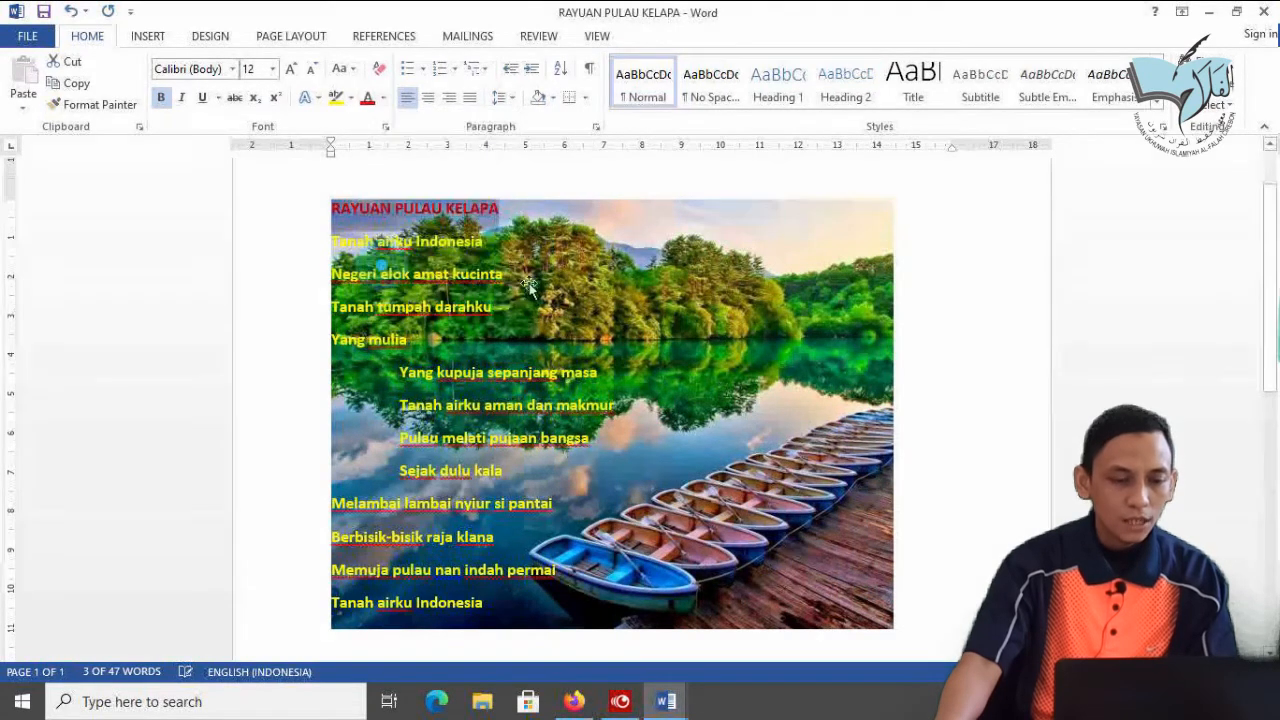
click(545, 296)
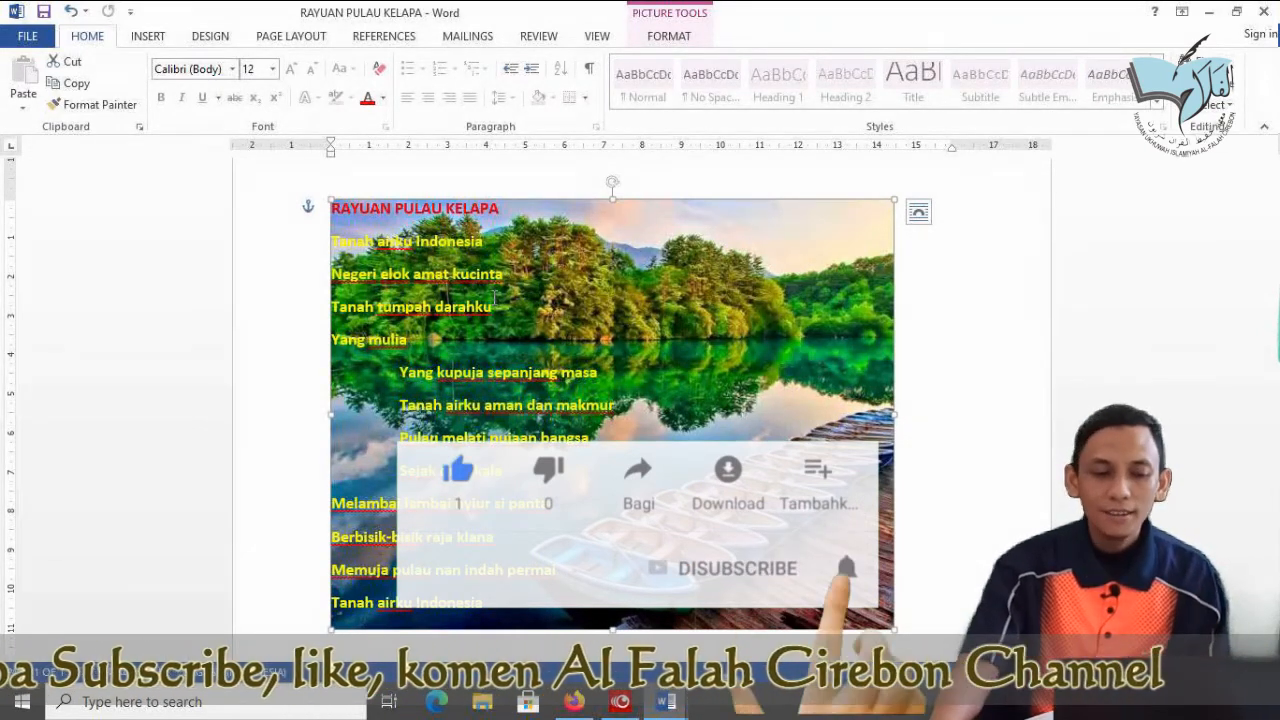
Place the text cursor on an empty line below the lake picture
scroll(584, 427, down, 3)
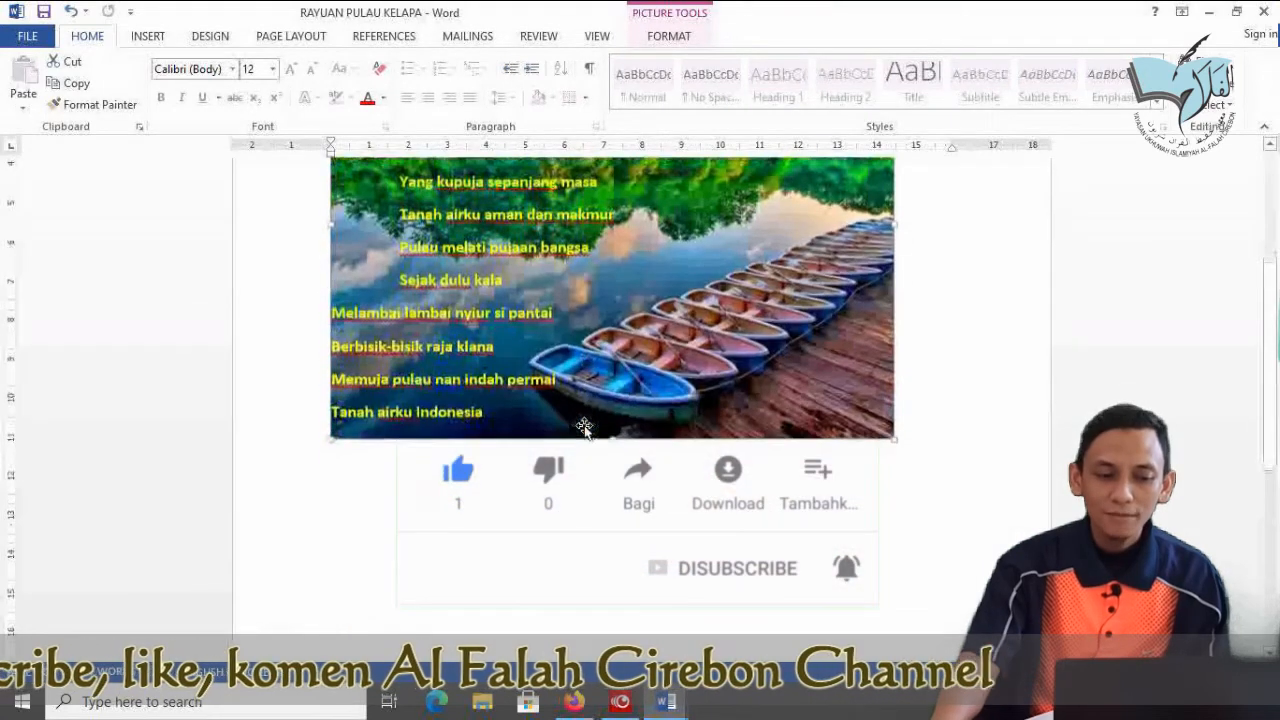
click(379, 466)
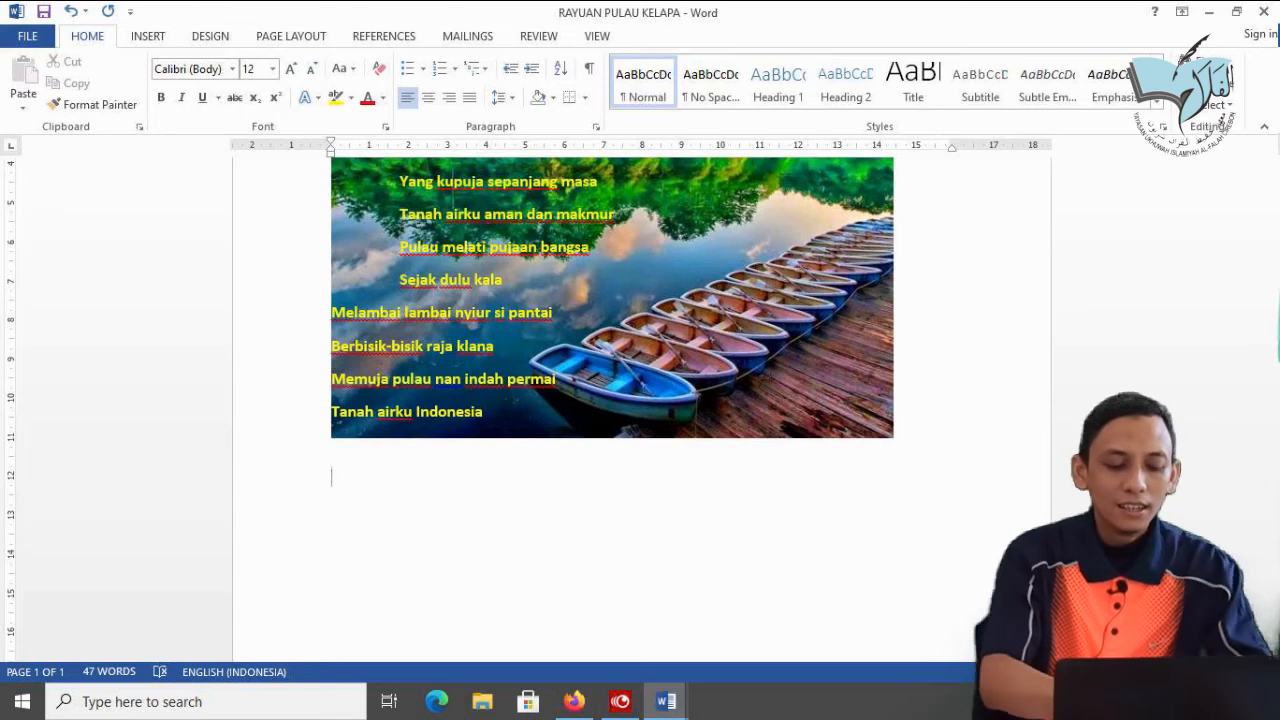
text(sim)
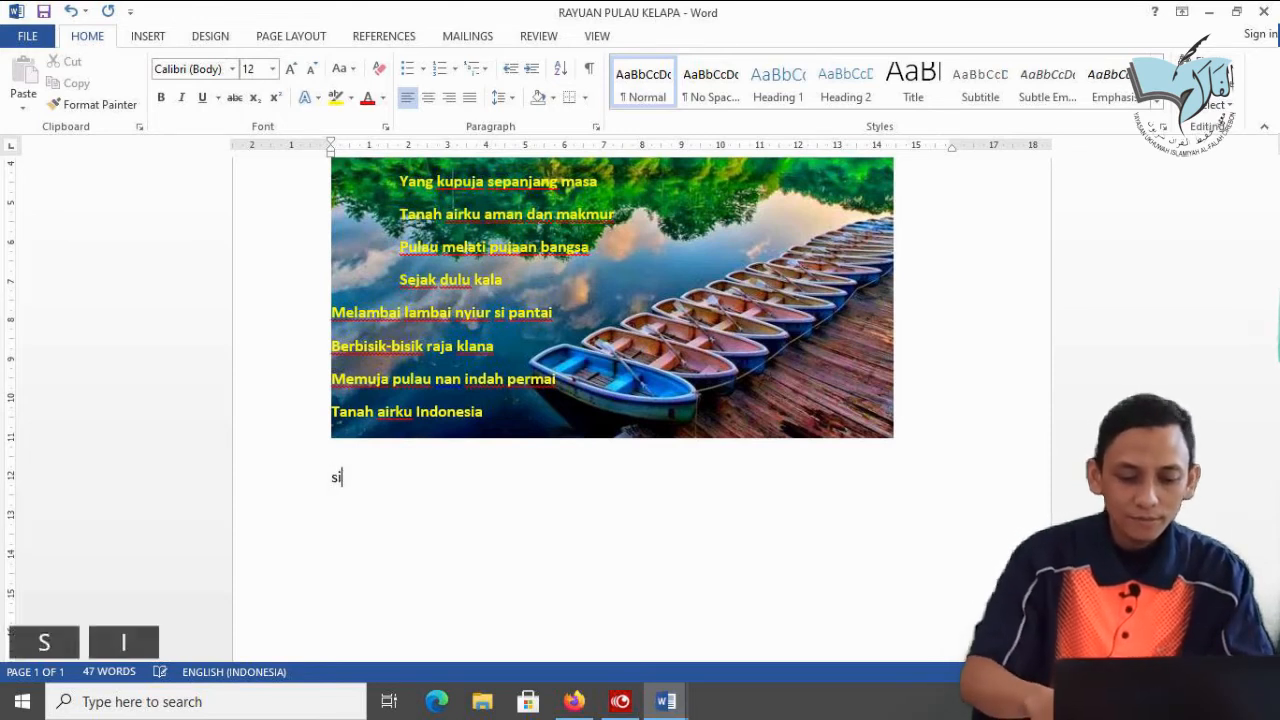
key(BackSpace)
key(BackSpace)
key(BackSpace)
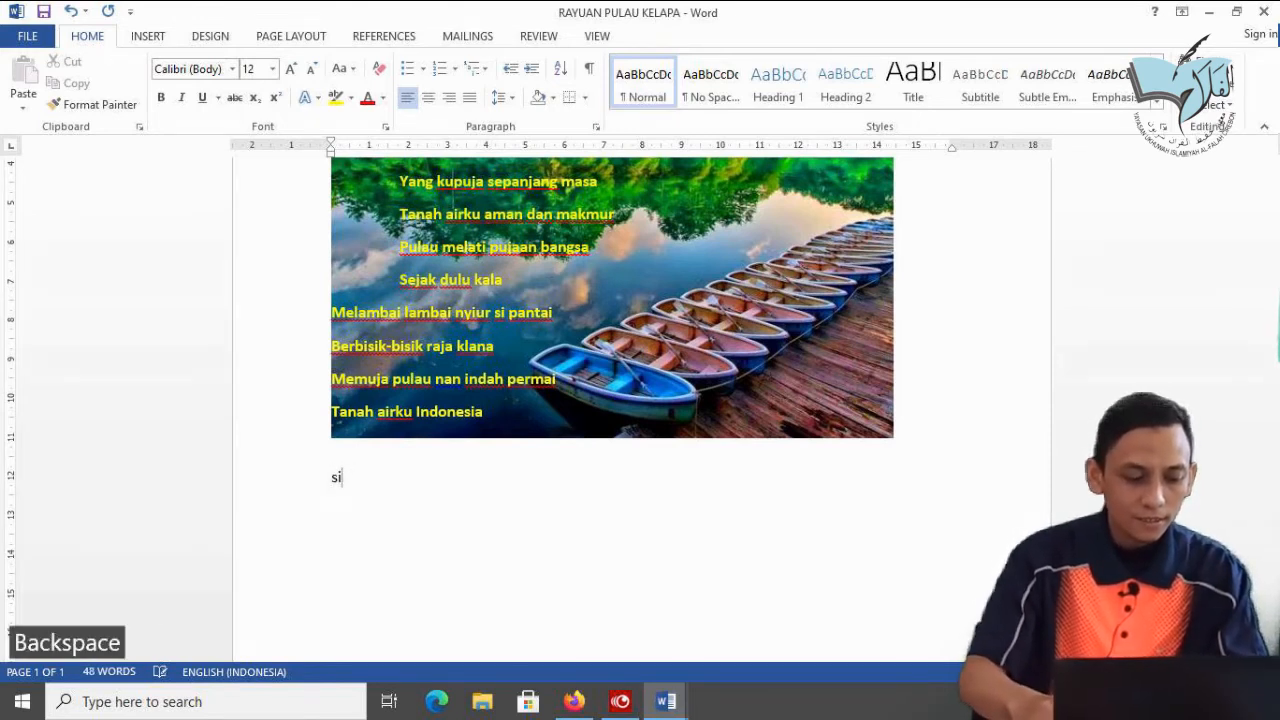
Set the font size to 14 and write "SIMPAN DENGAN" in capitals below the picture
key(Caps_Lock)
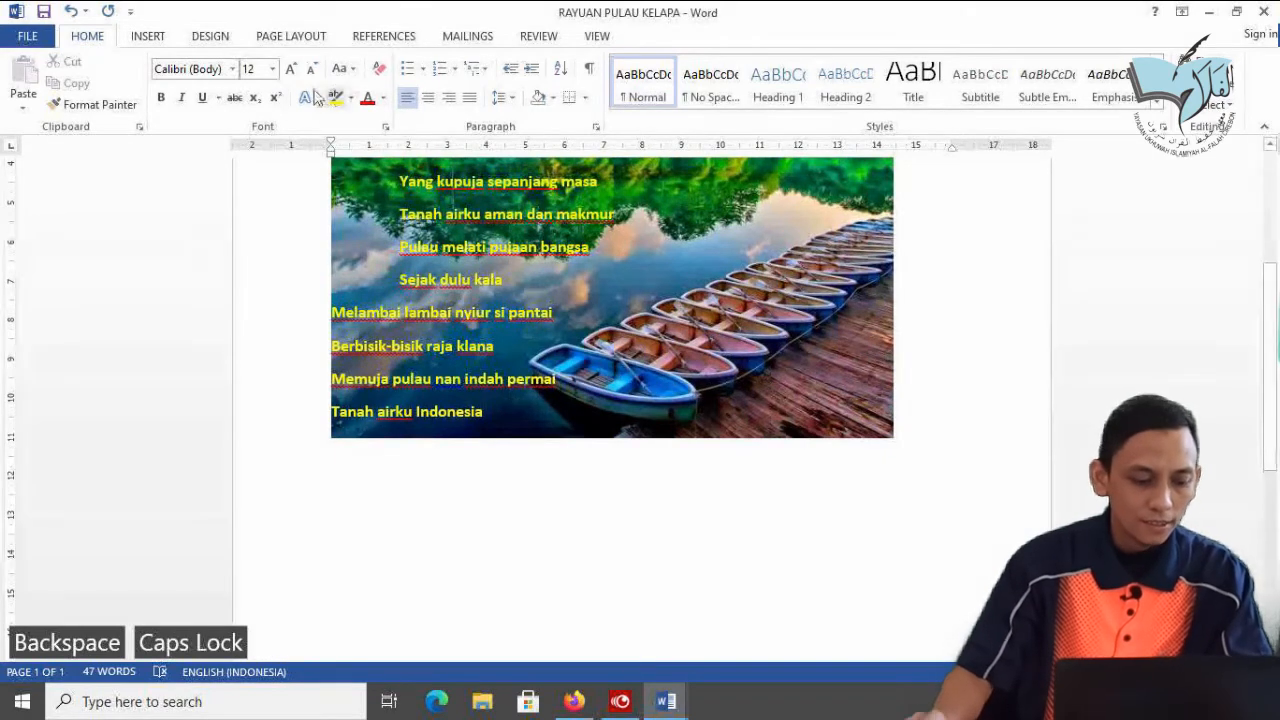
click(258, 70)
text(14)
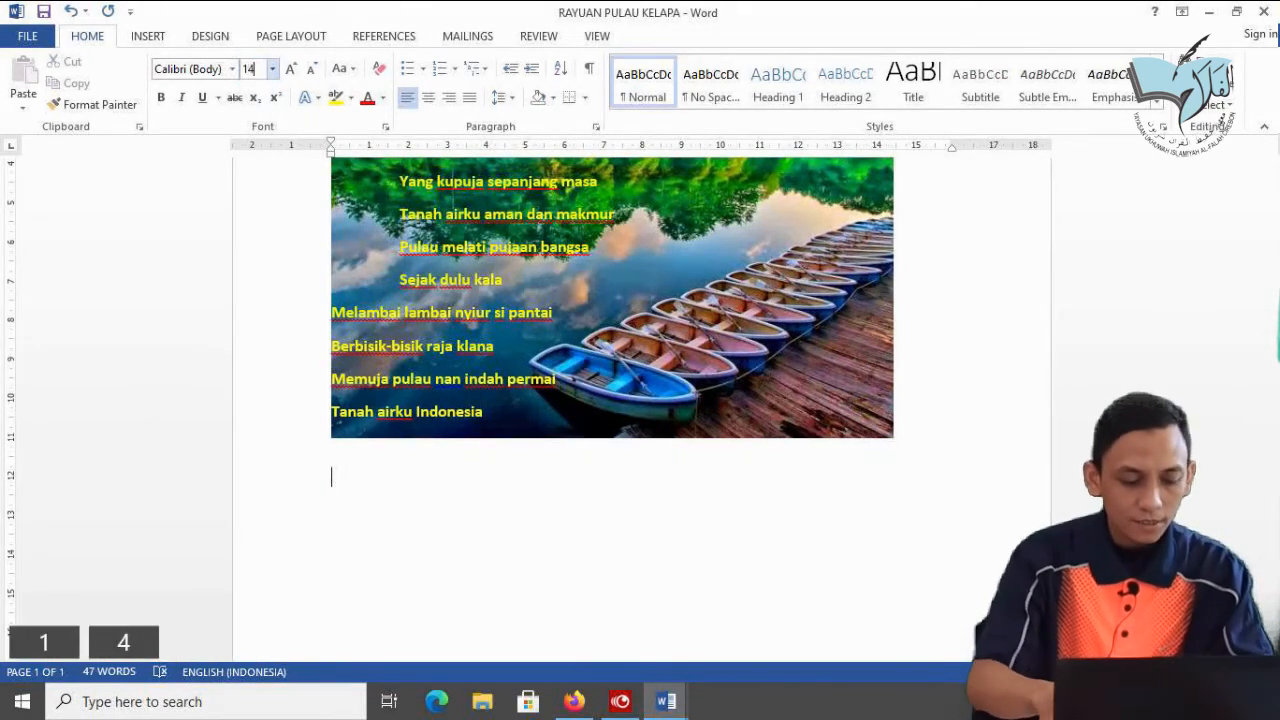
key(Return)
text(SIM)
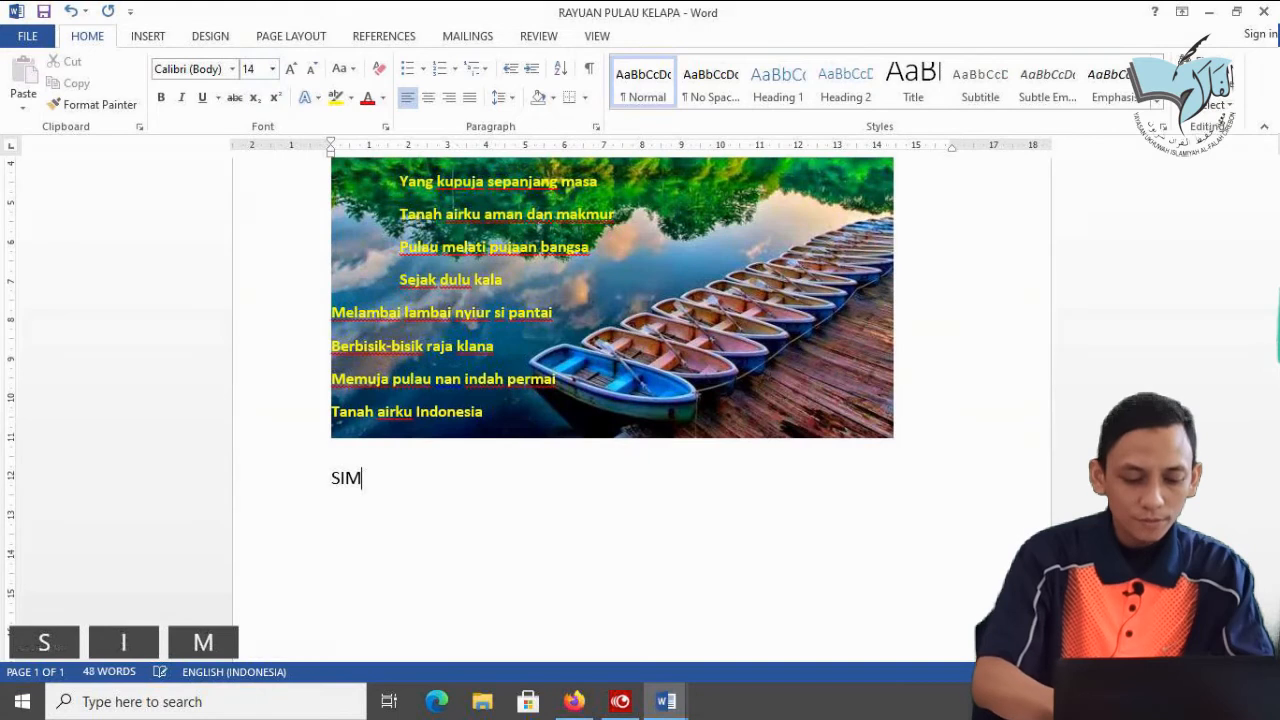
text(PAN )
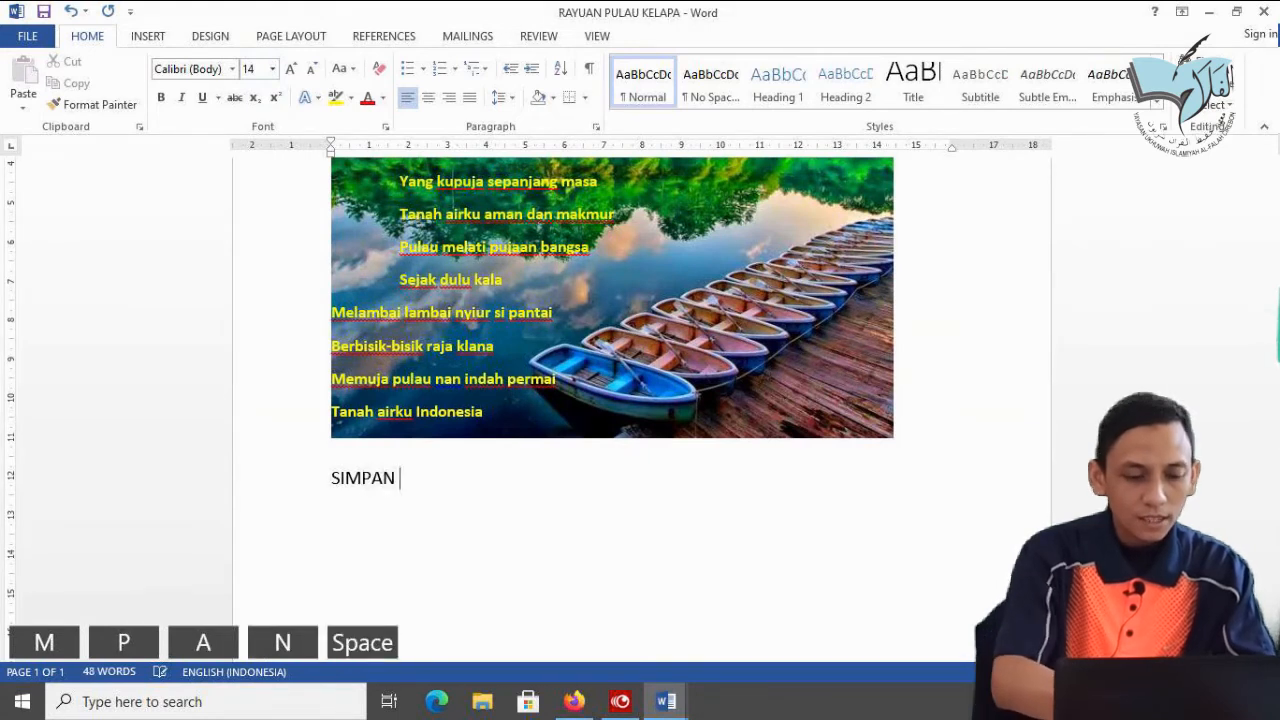
text(DENGAN NAMA)
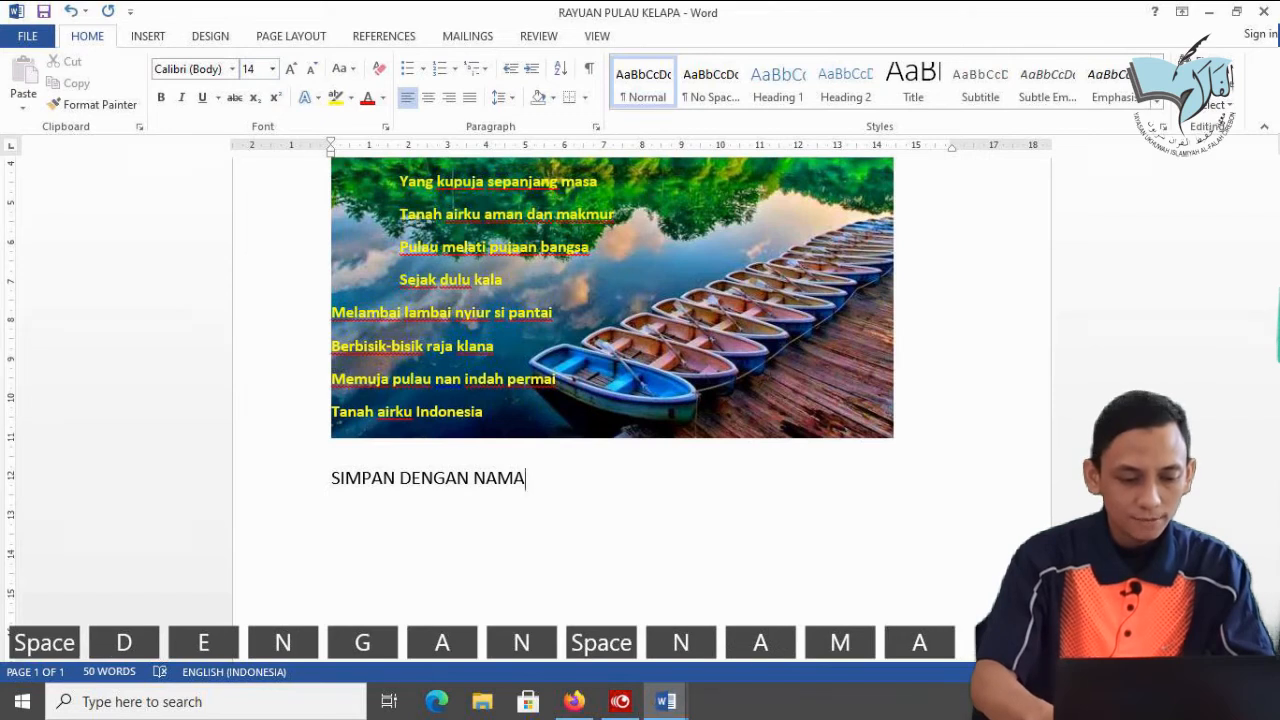
key(BackSpace)
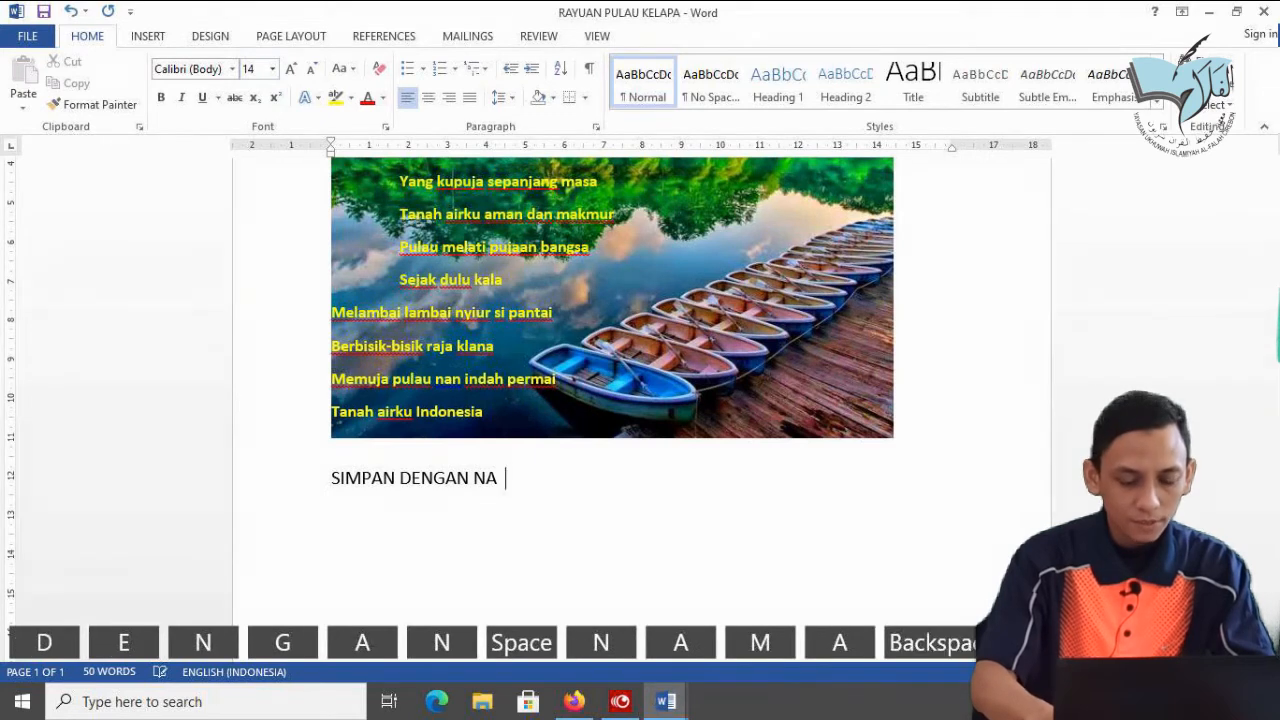
key(BackSpace)
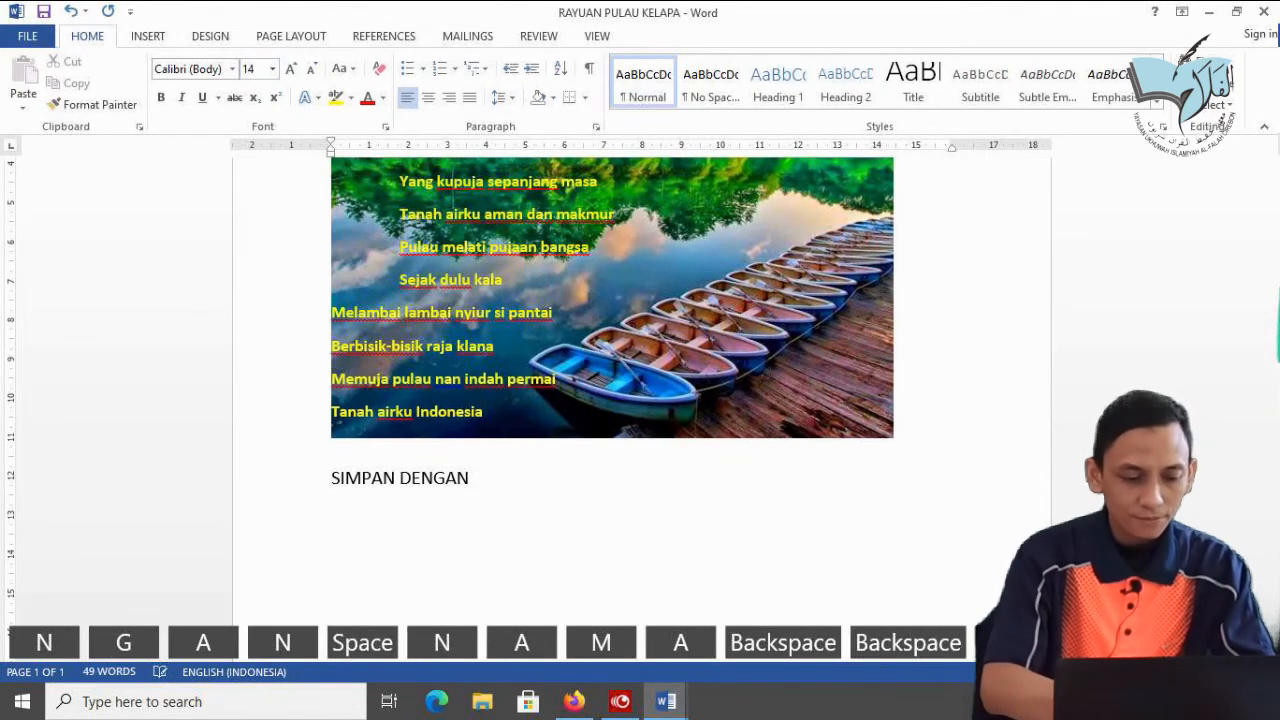
Below SIMPAN DENGAN, add a line reading "NAMA :" followed by the student's name, class 5B and the date 13 NOVEMBER 2020
text(NAMA)
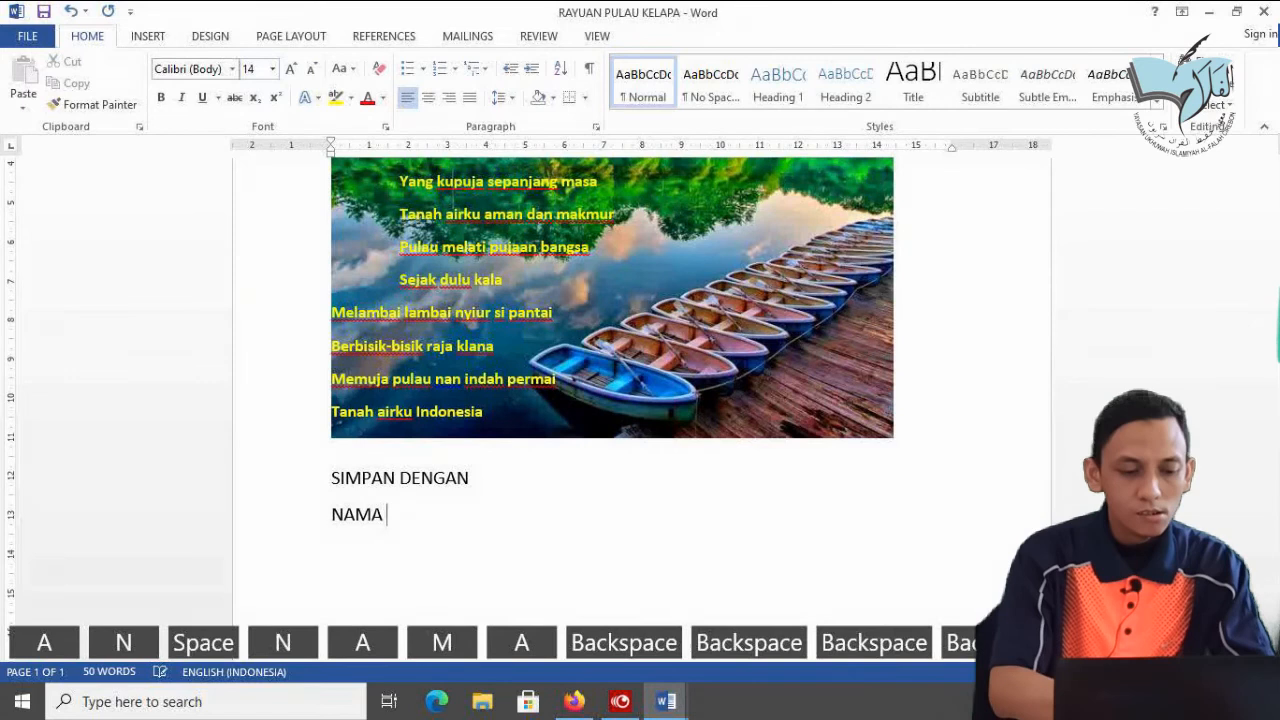
text( :)
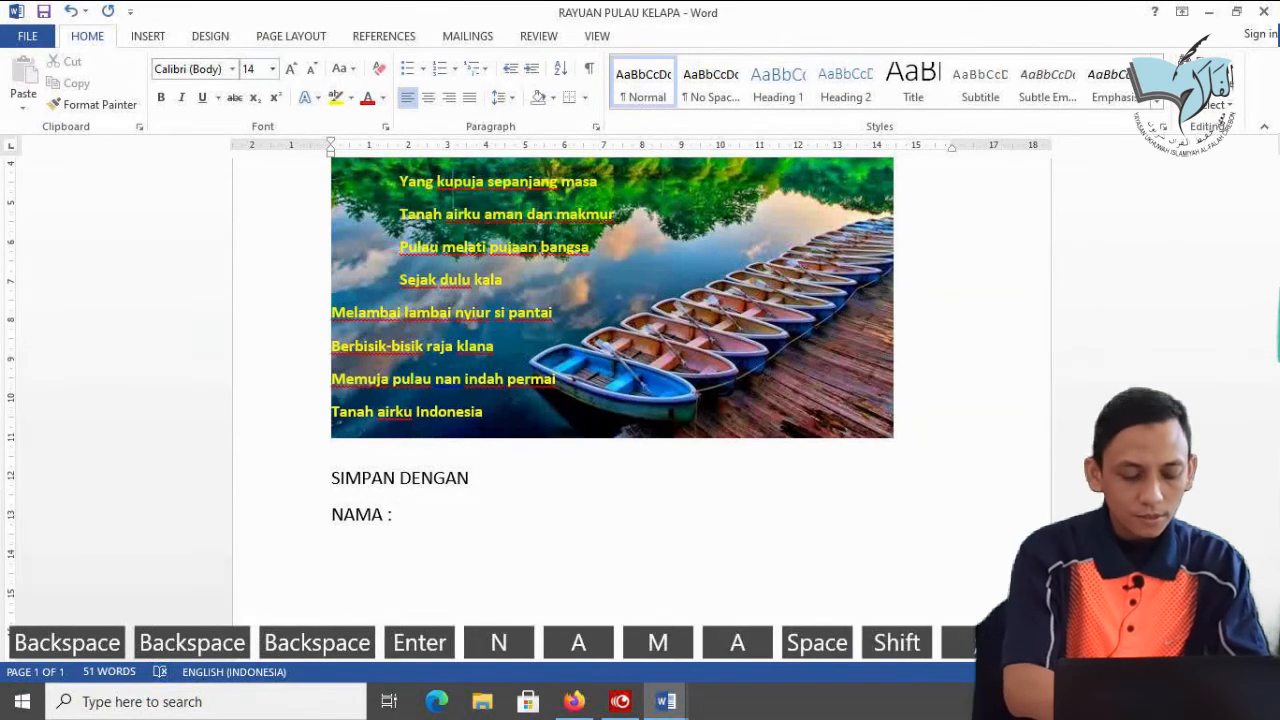
text(FADHIL)
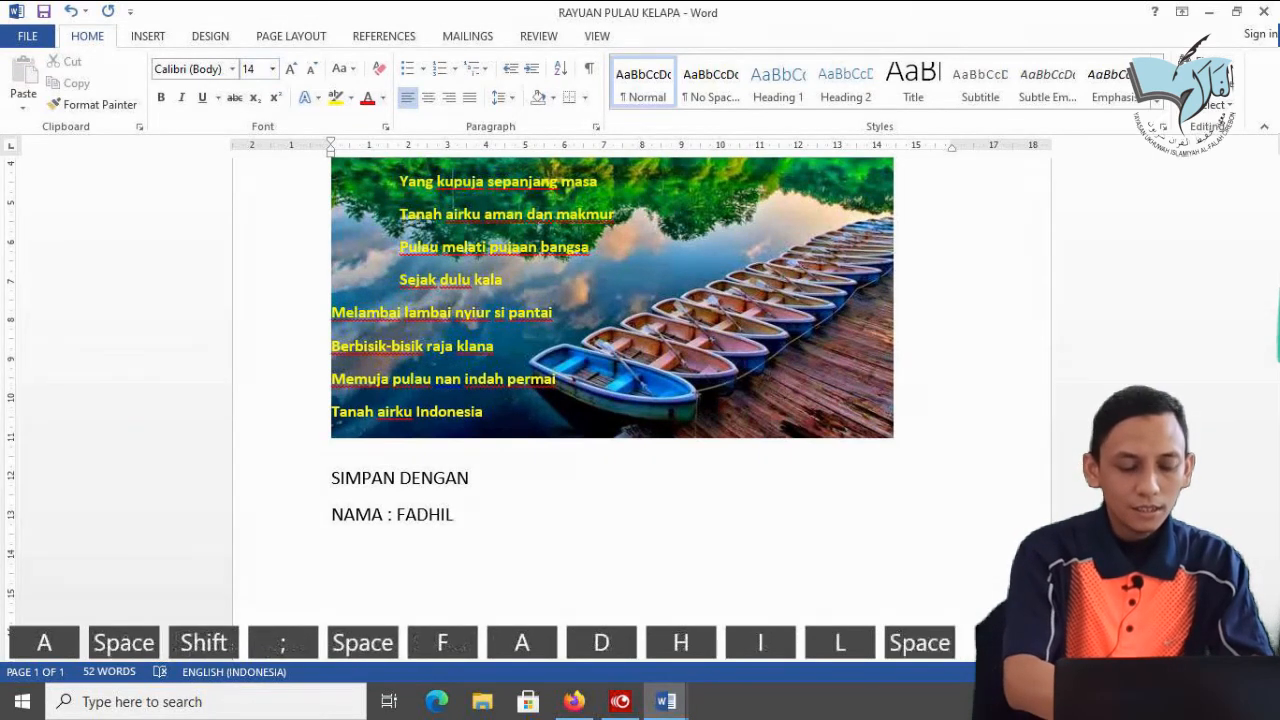
text( 5B)
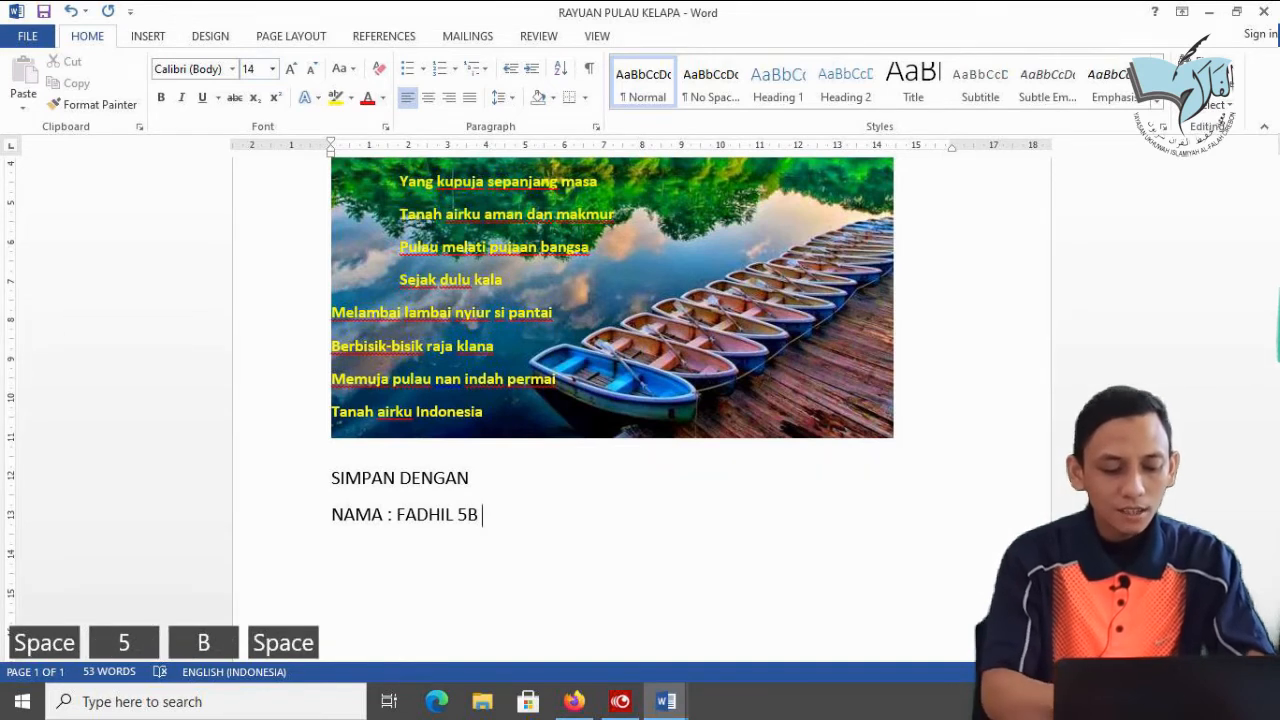
text(13)
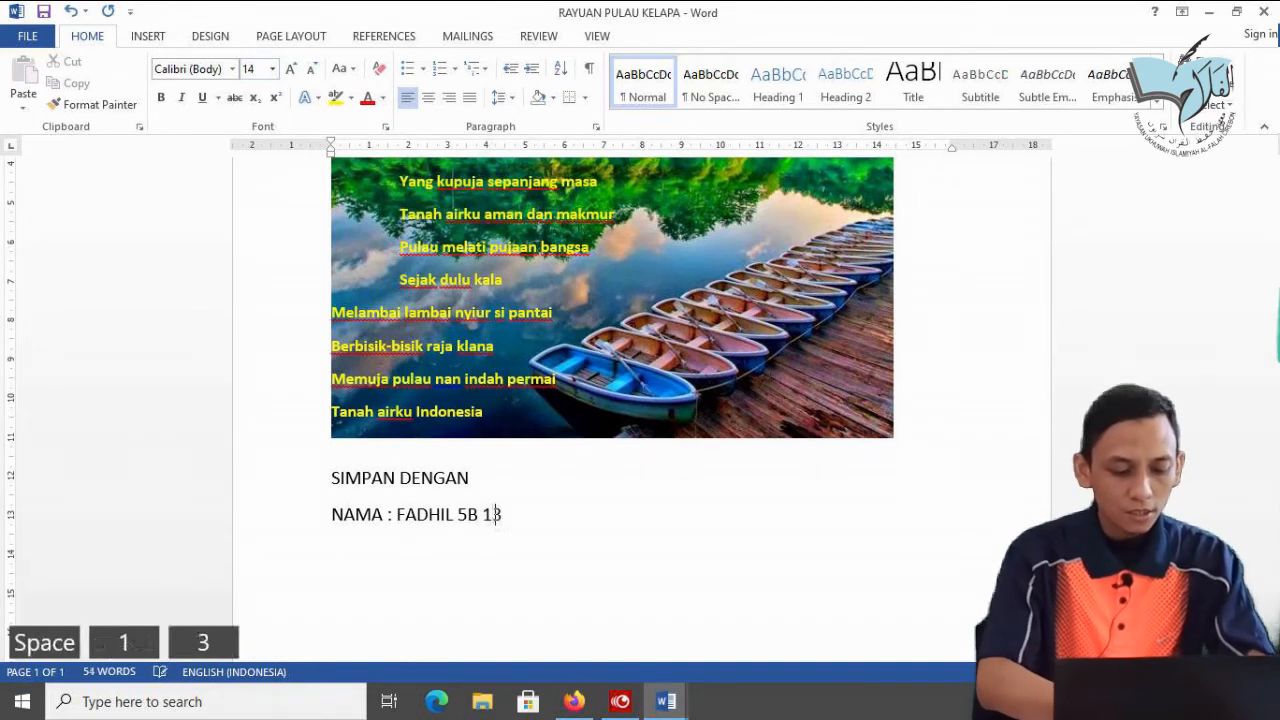
text( NO)
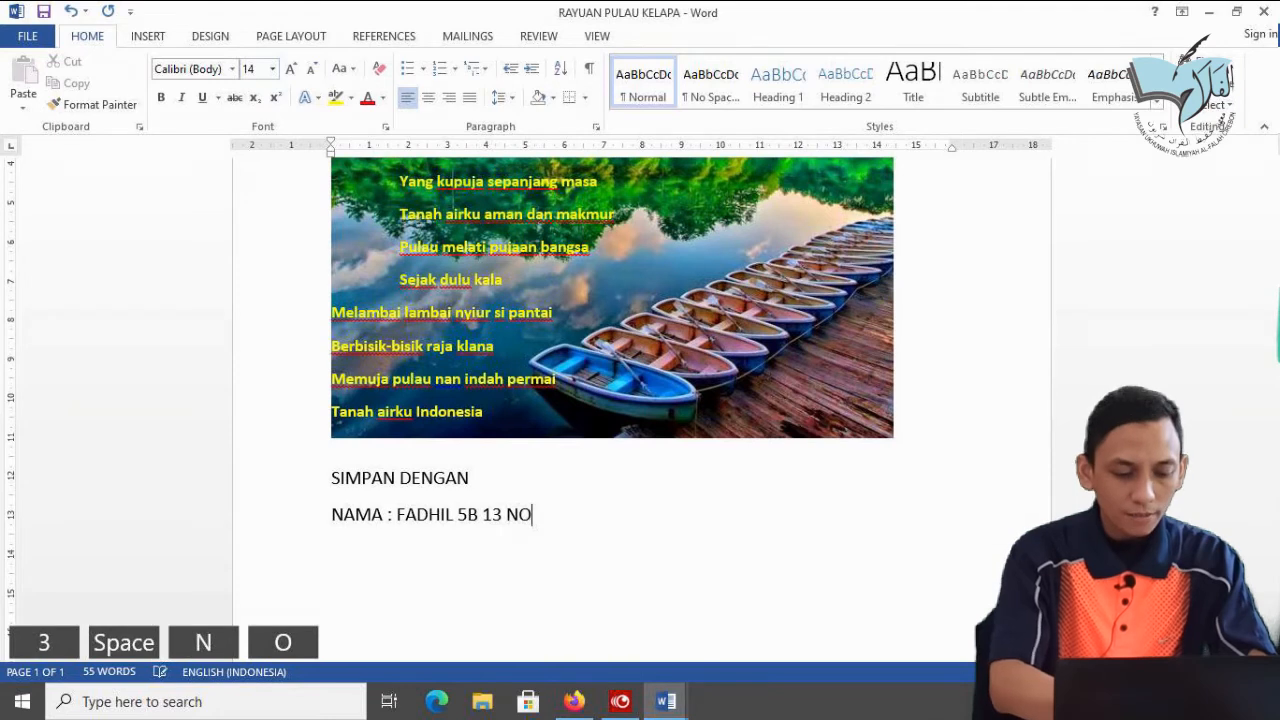
text(VE)
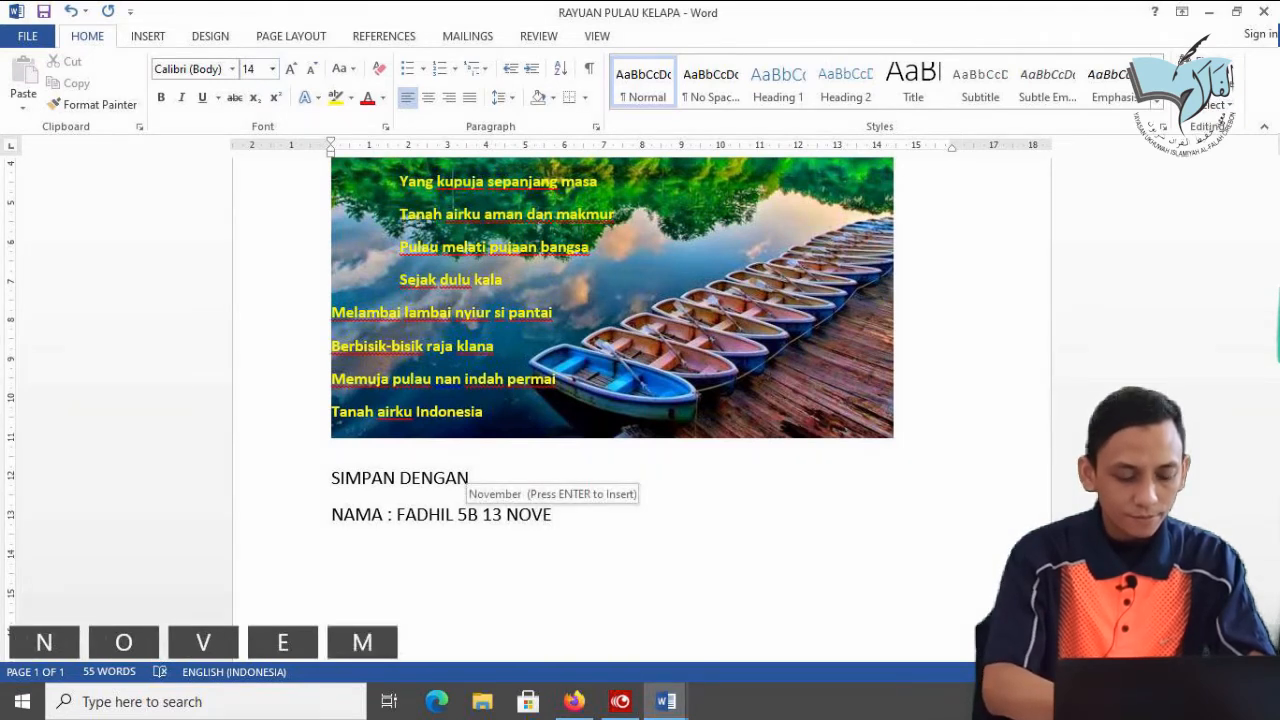
text(MBER)
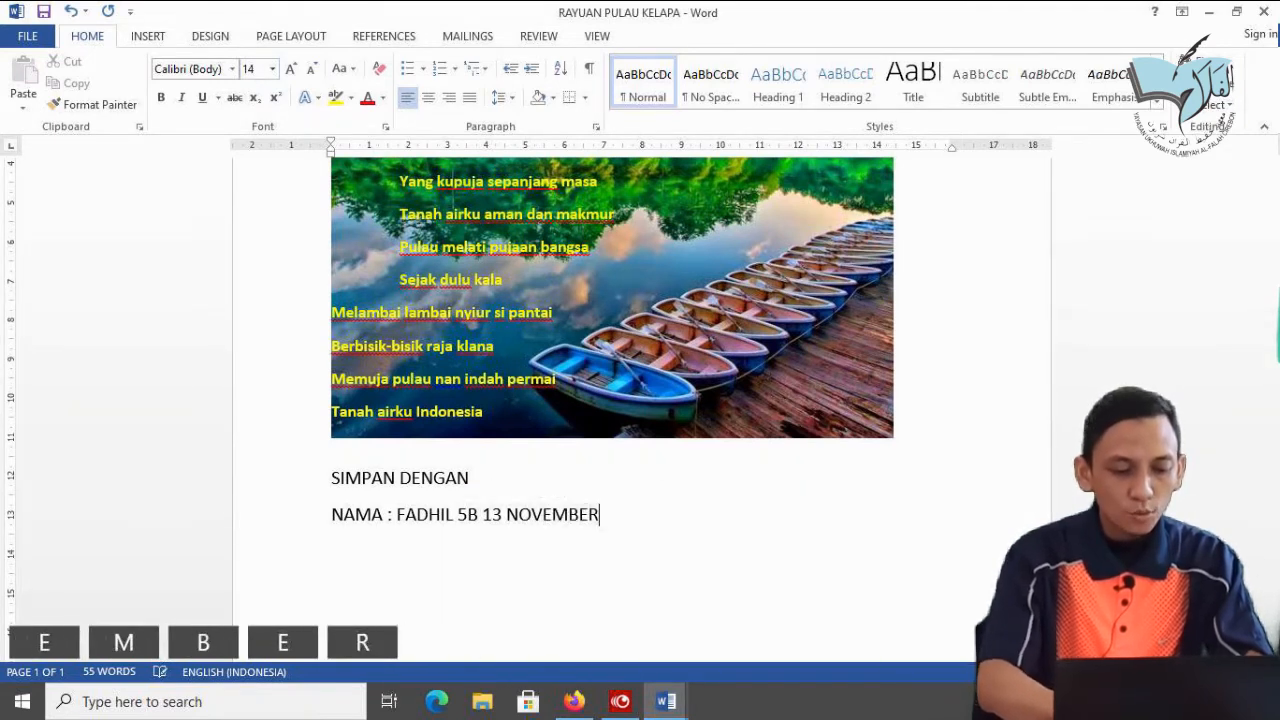
text( 2020)
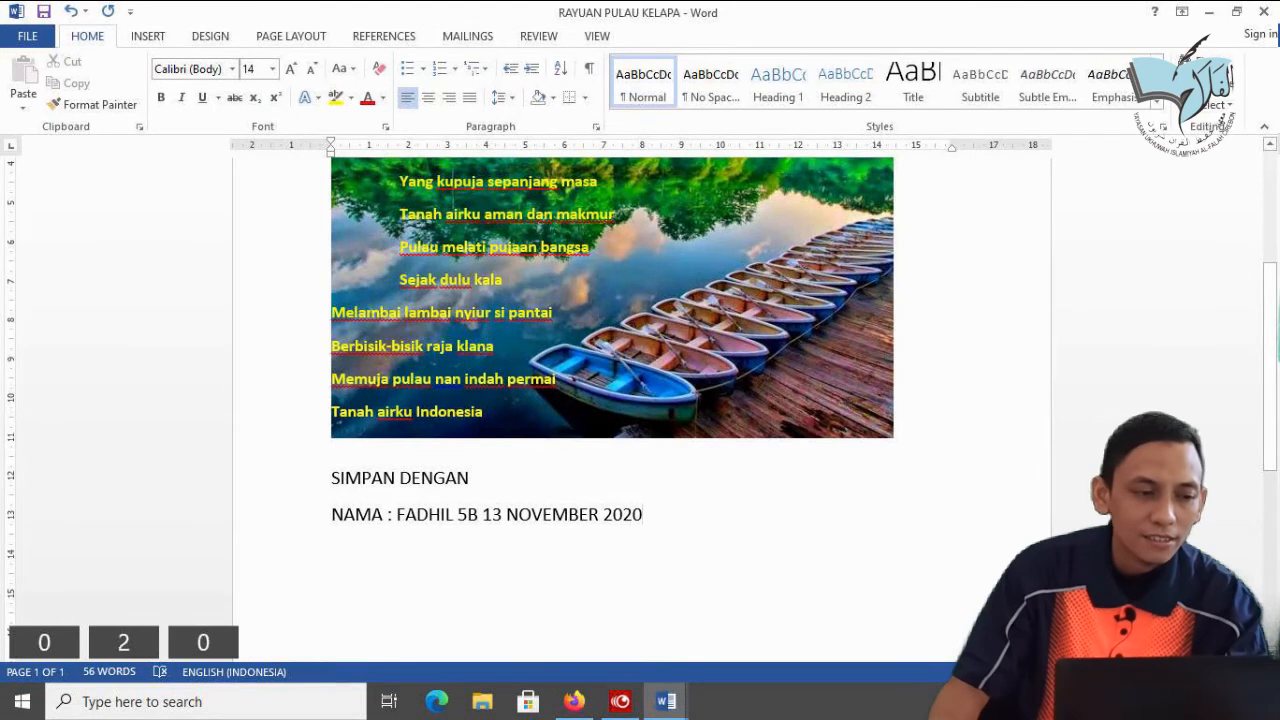
Open the Save As dialog for the document to store a copy on the computer
click(32, 38)
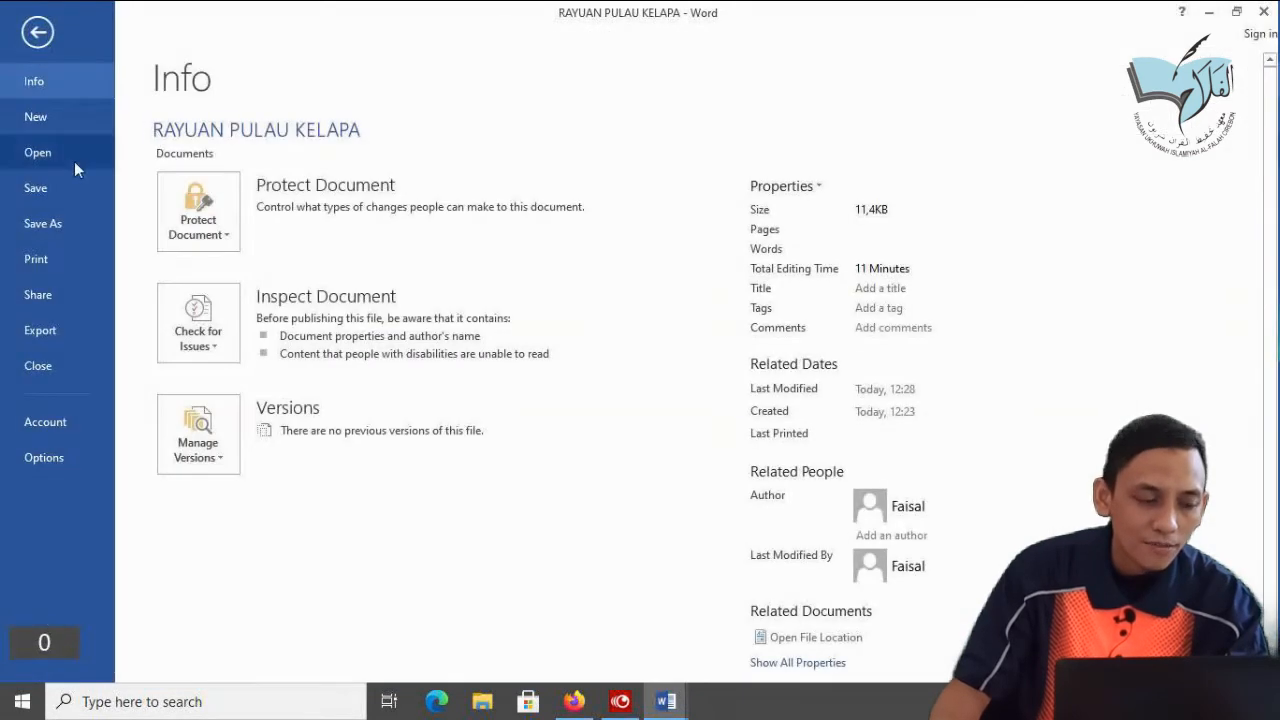
click(53, 224)
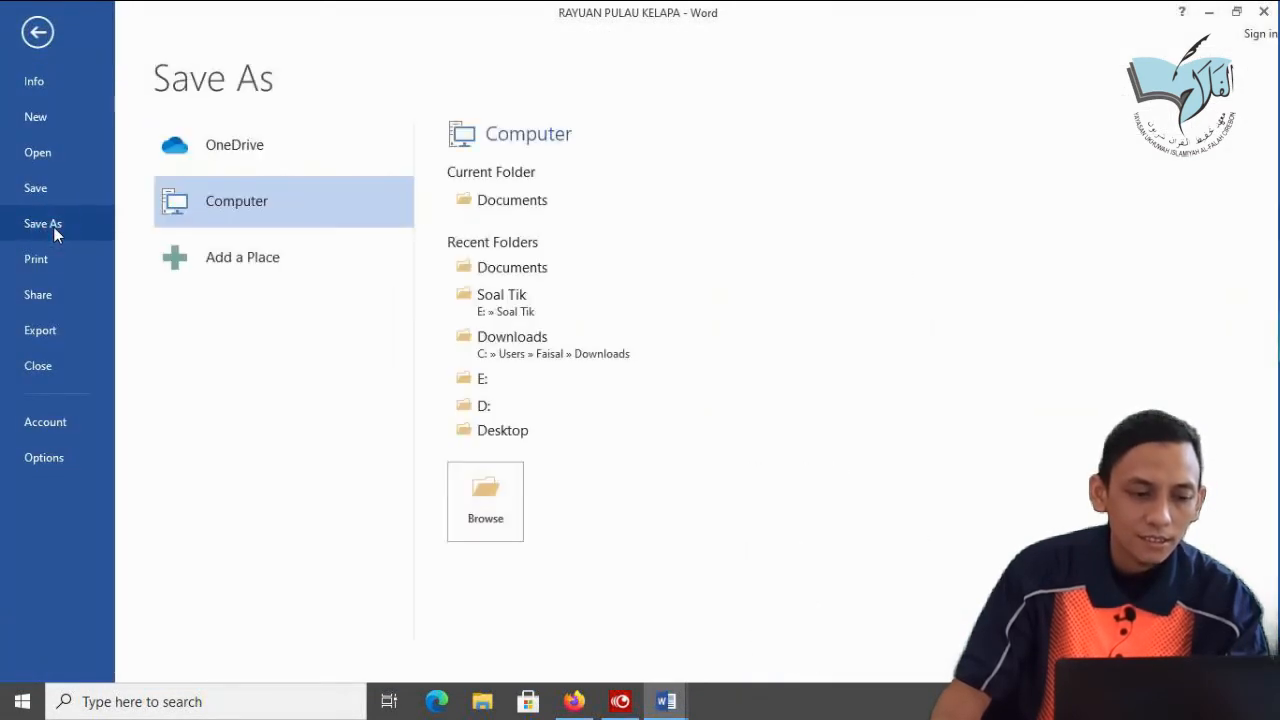
click(480, 505)
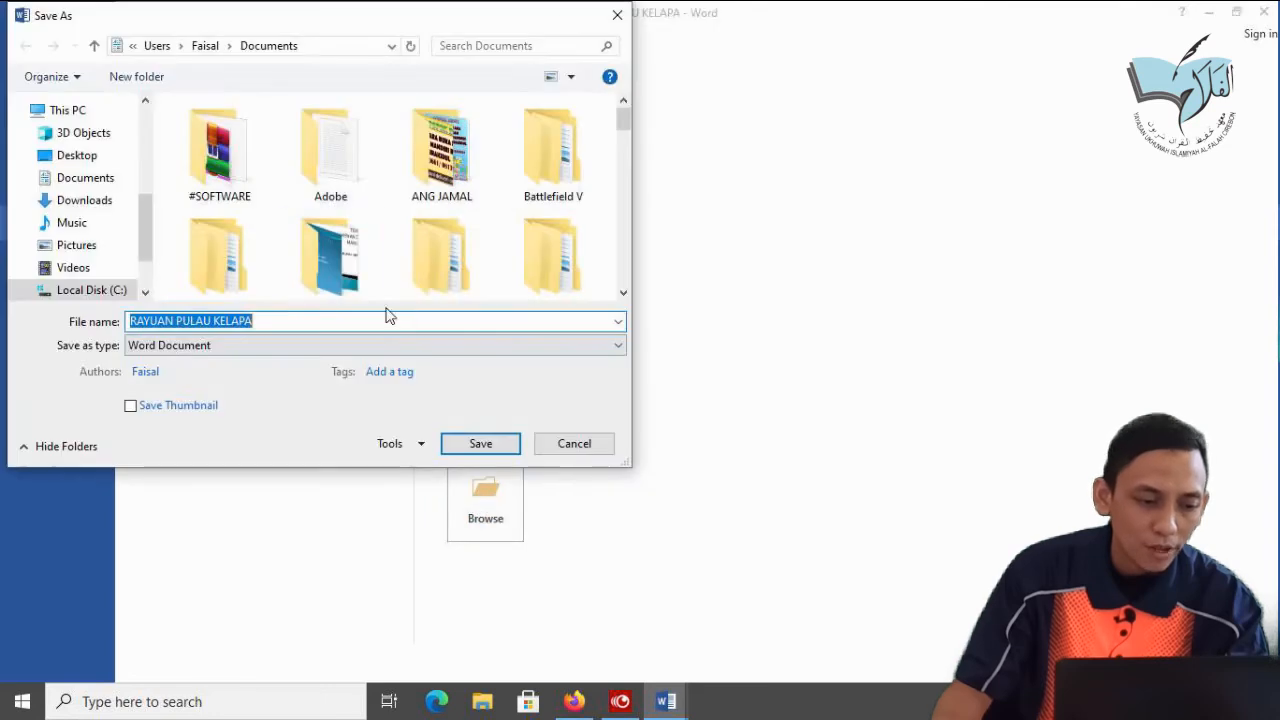
Replace the file name with the student's name followed by "5B 13 NOVEMBER 2020" and save it as a Word Document in Documents
click(266, 317)
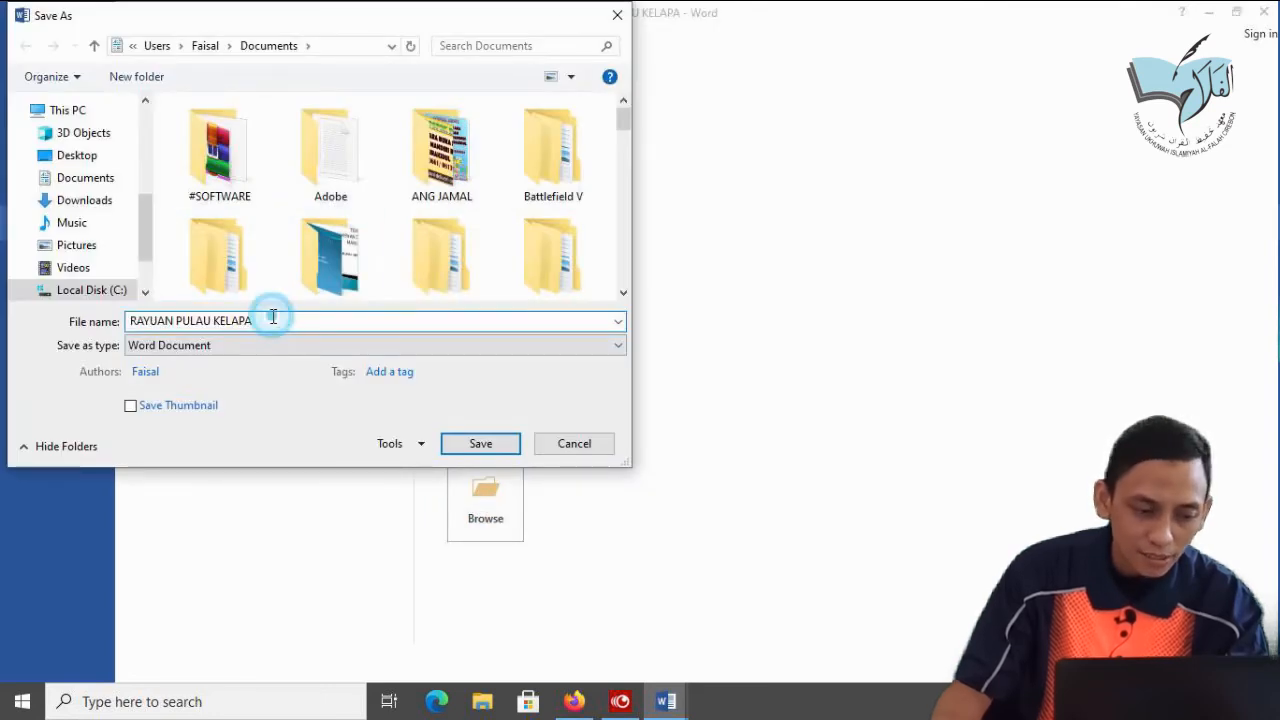
drag(266, 317, 85, 316)
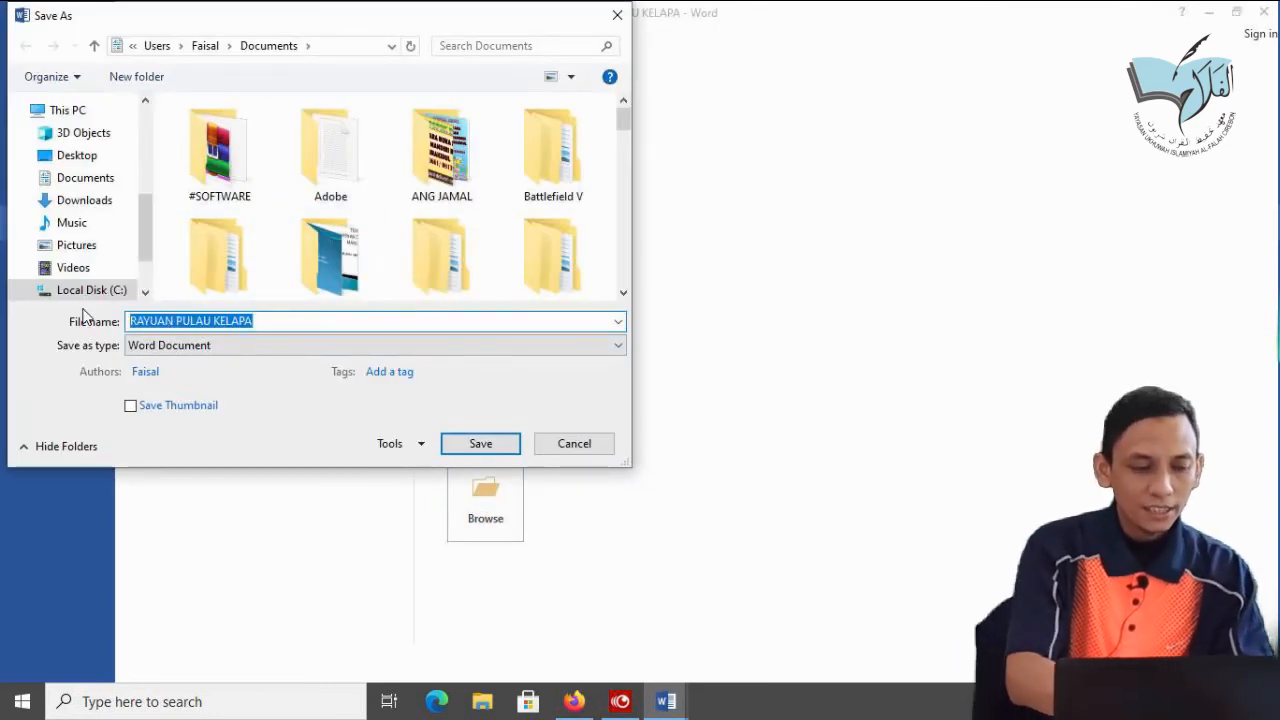
text(FADGIL)
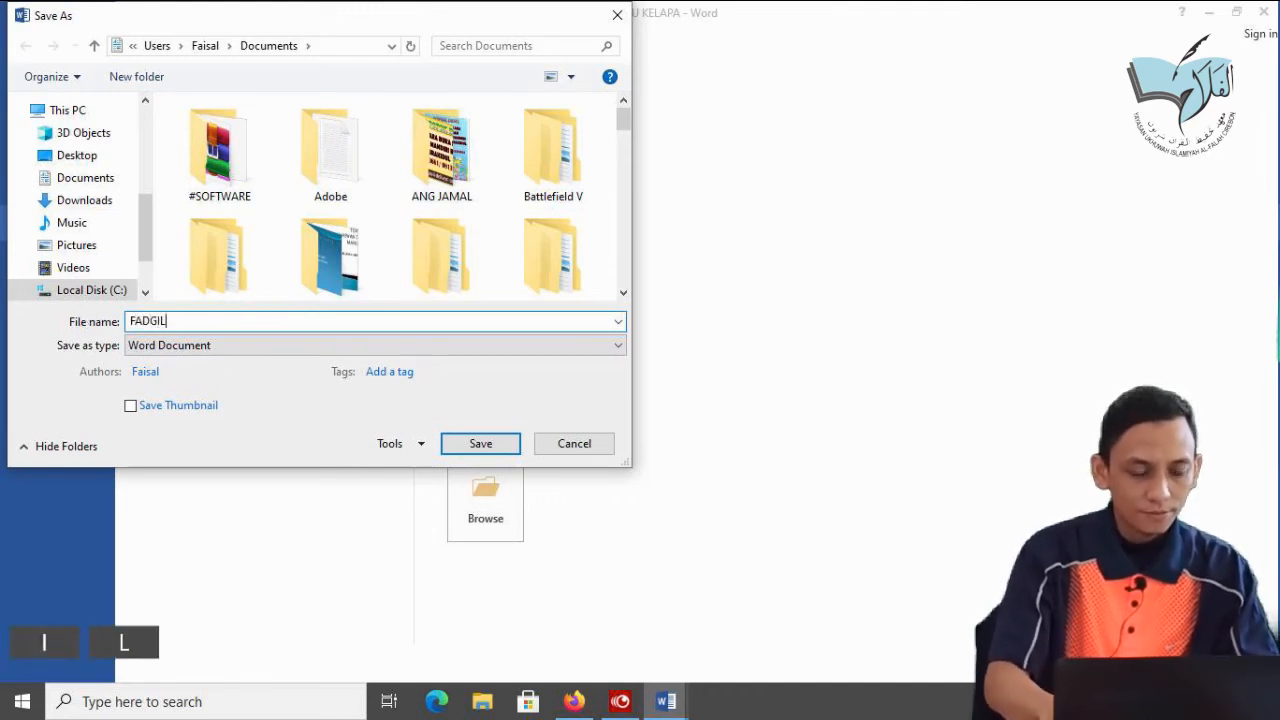
key(BackSpace)
key(BackSpace)
key(BackSpace)
text(HIL 5B )
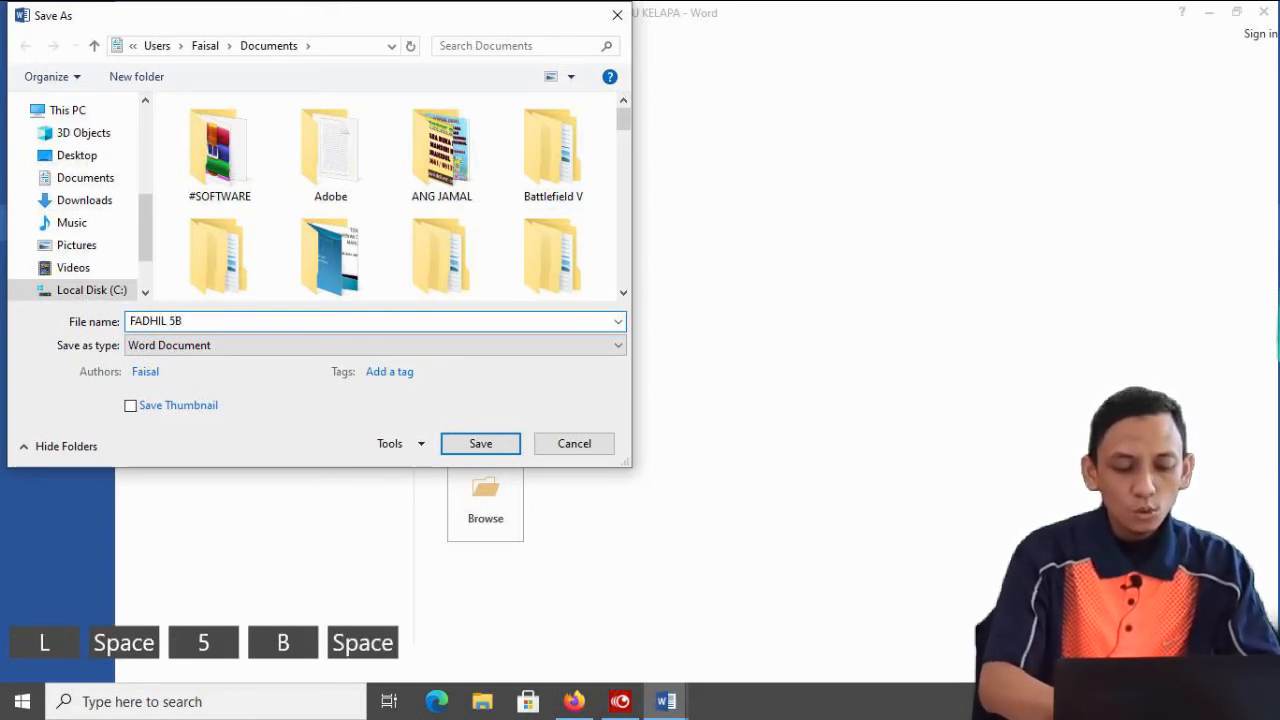
text(2)
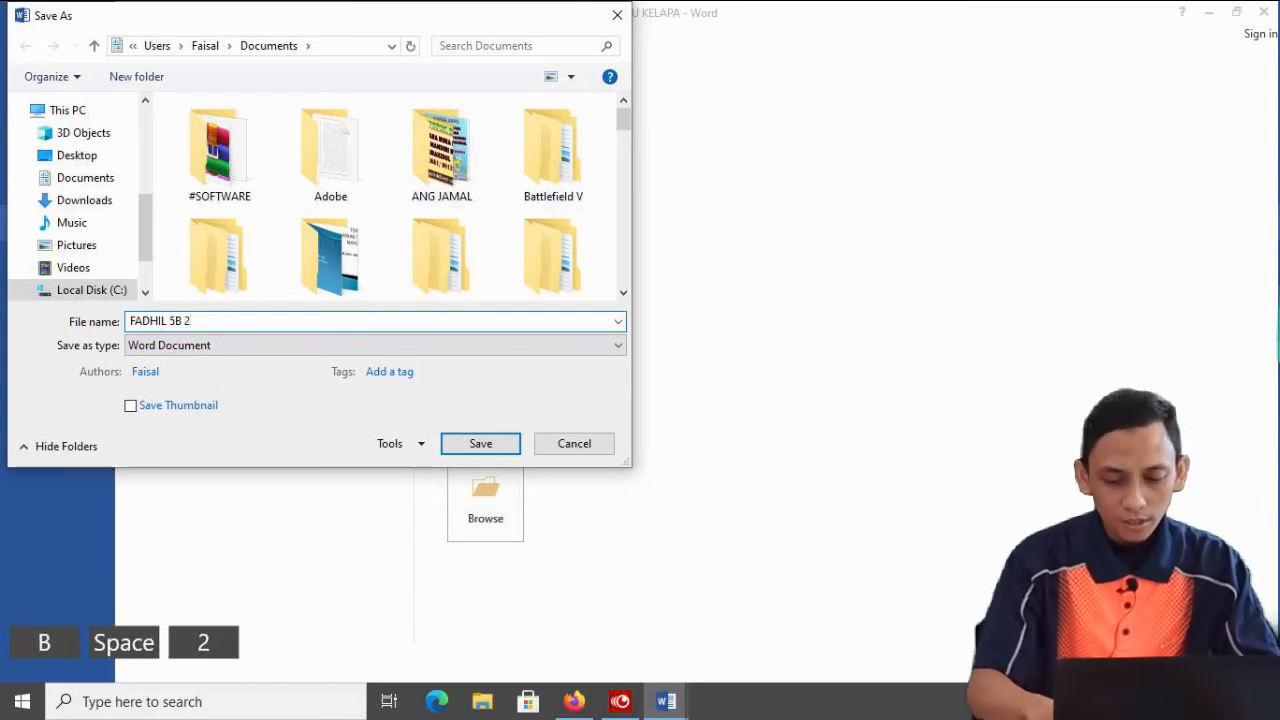
key(BackSpace)
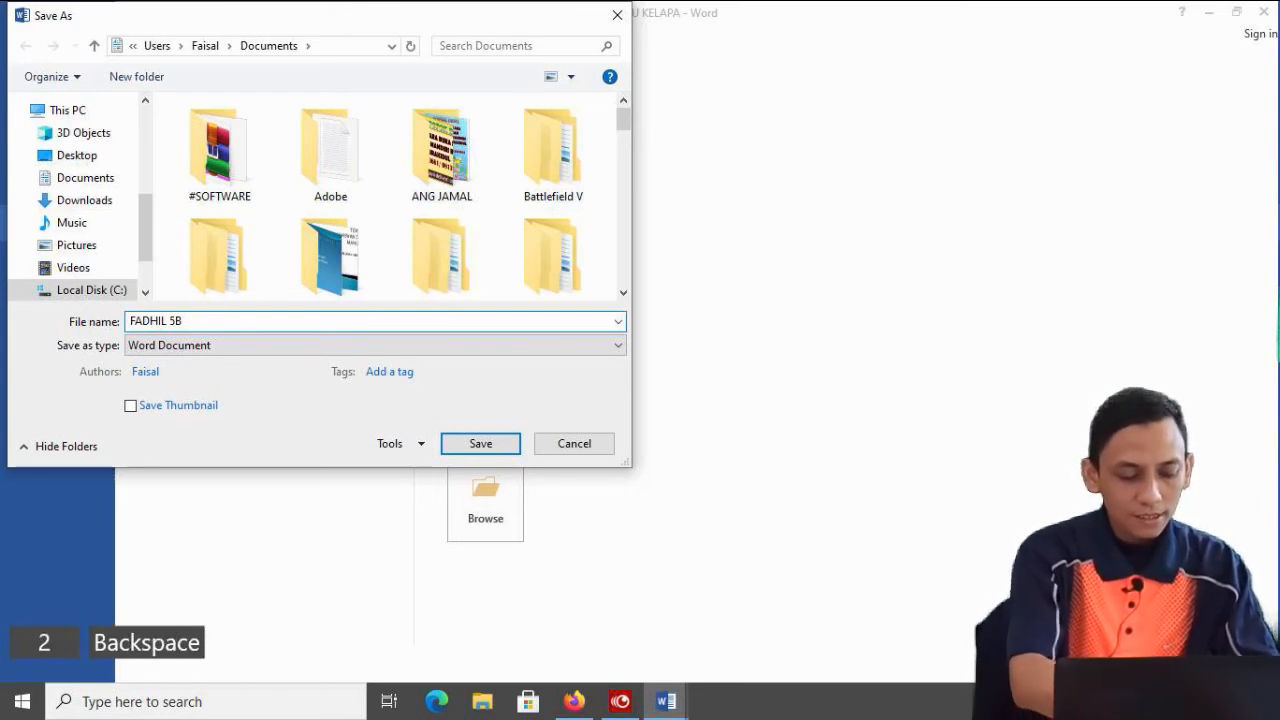
text(13 N)
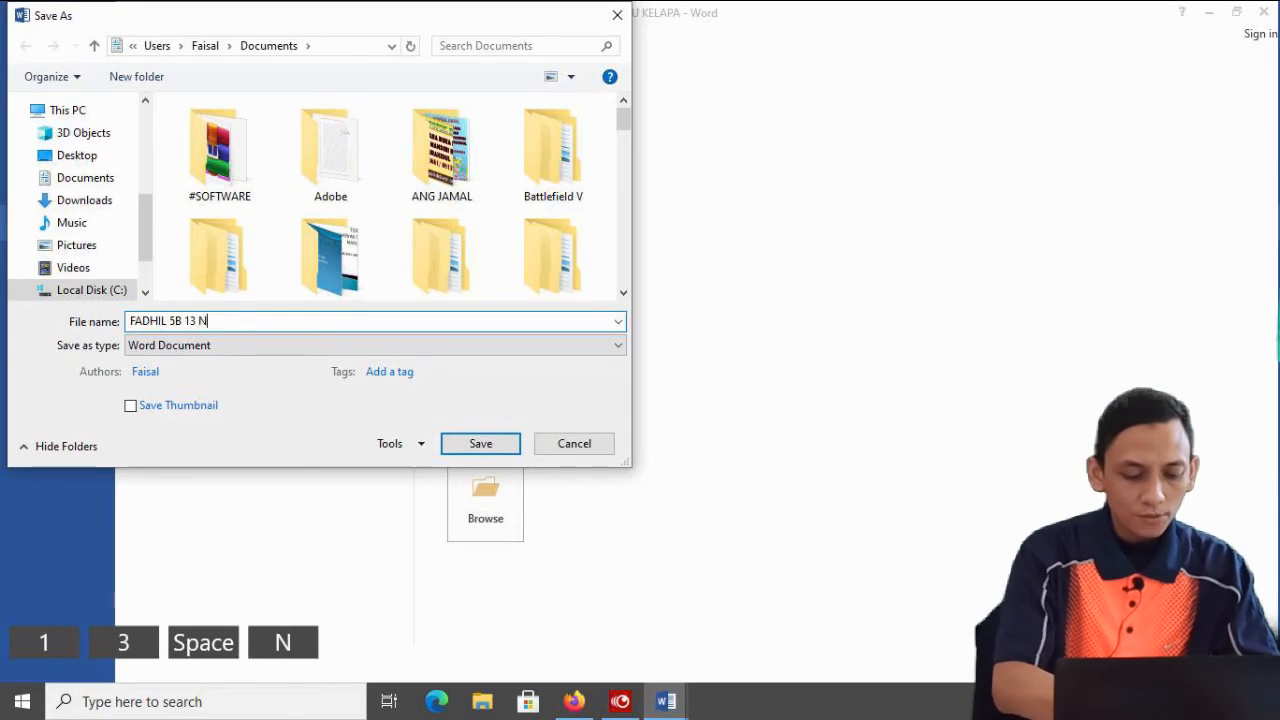
text(OVEM)
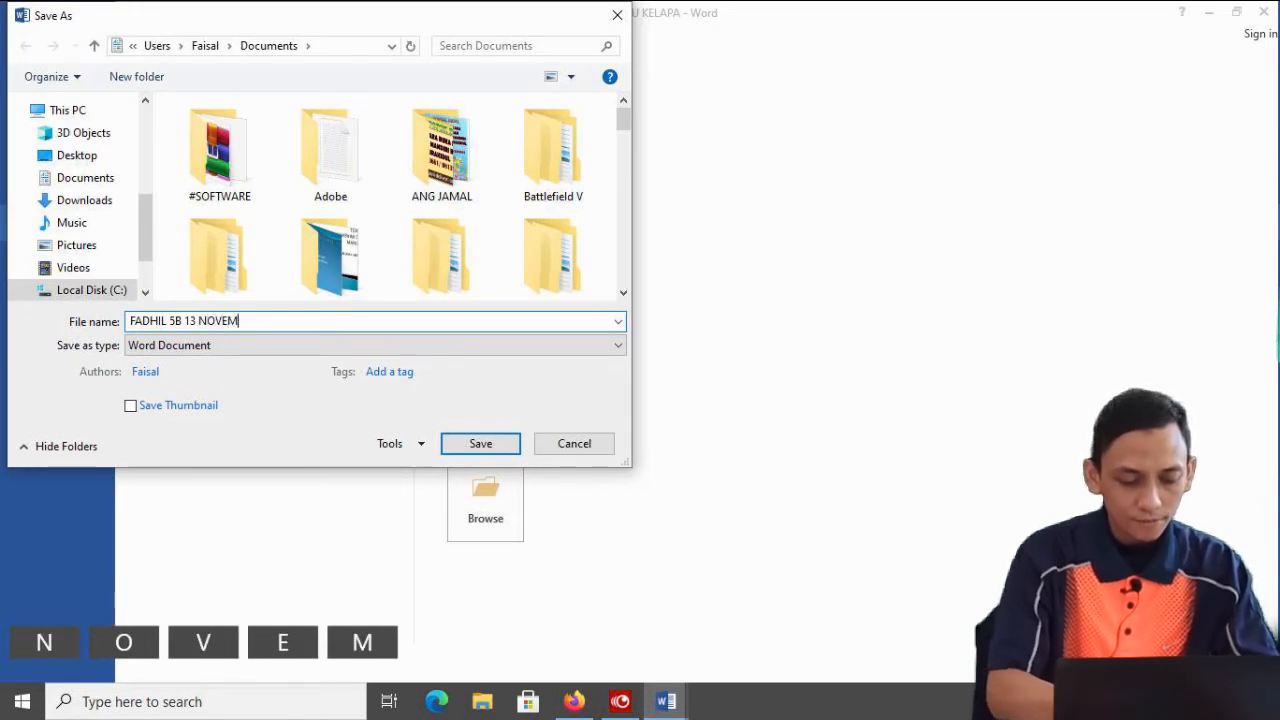
text(BER 2020)
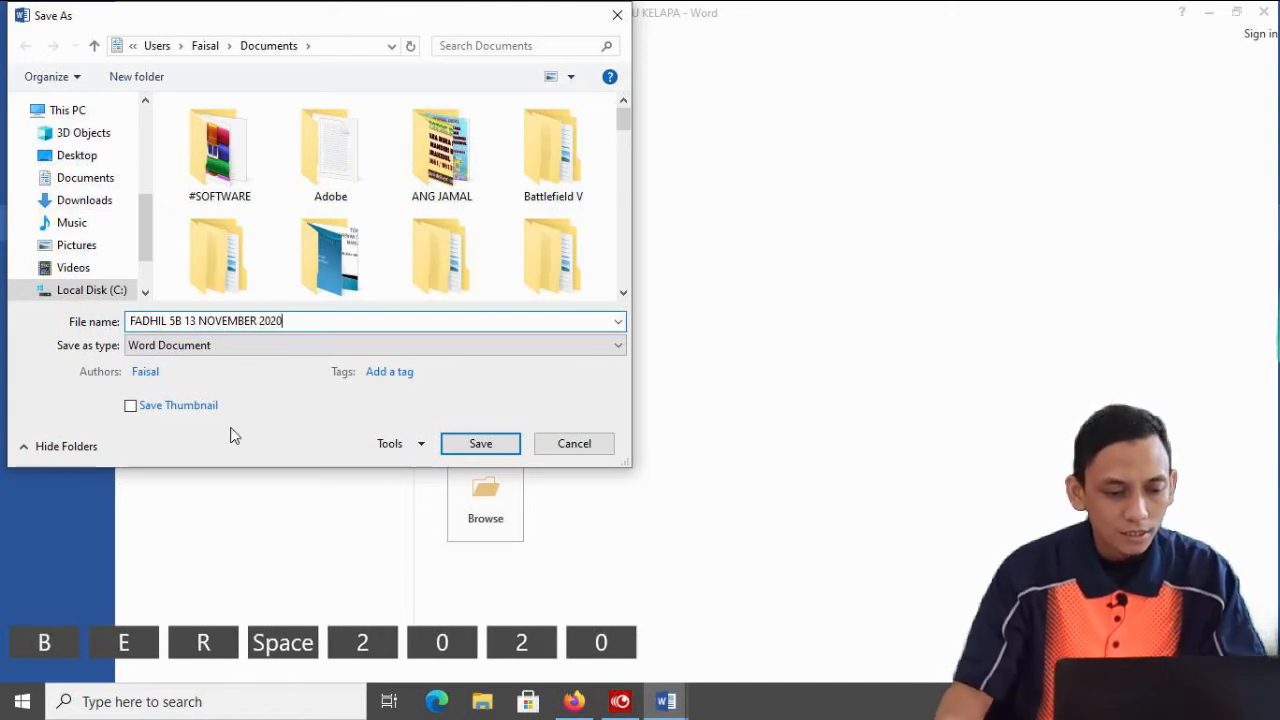
click(504, 447)
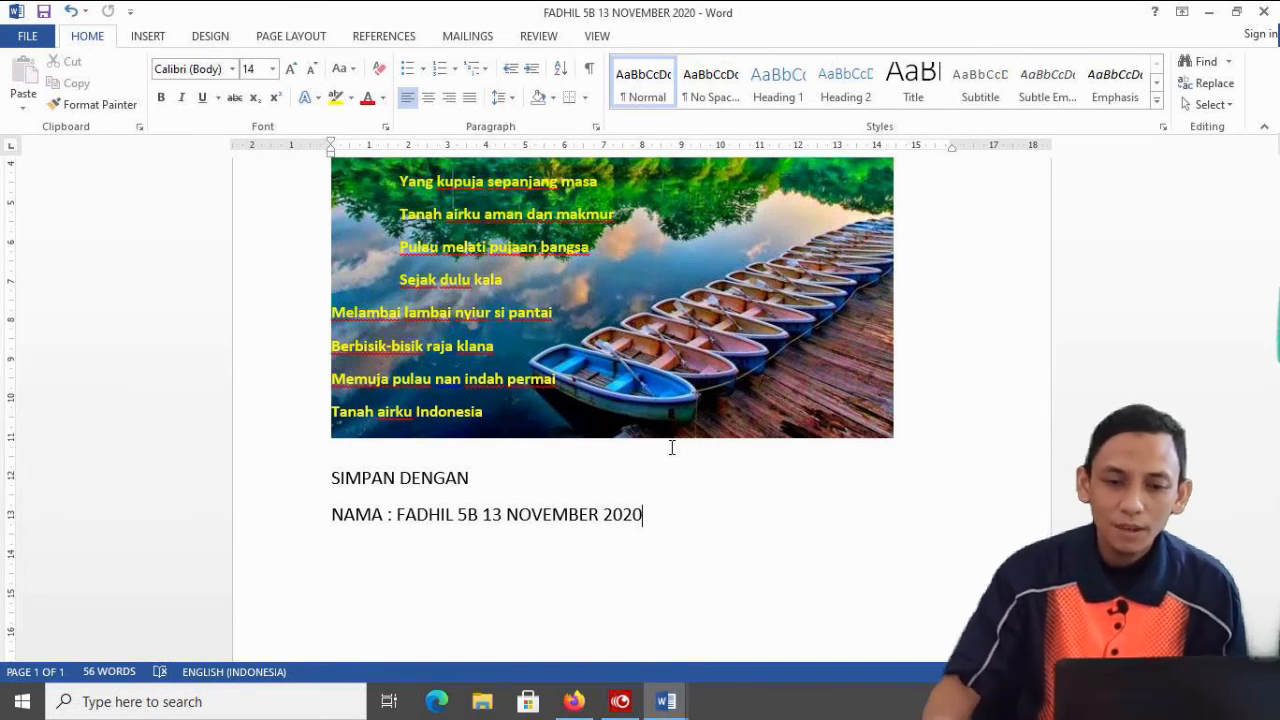
Minimise the lyrics document and close the blank Document1 without saving its changes
click(1207, 10)
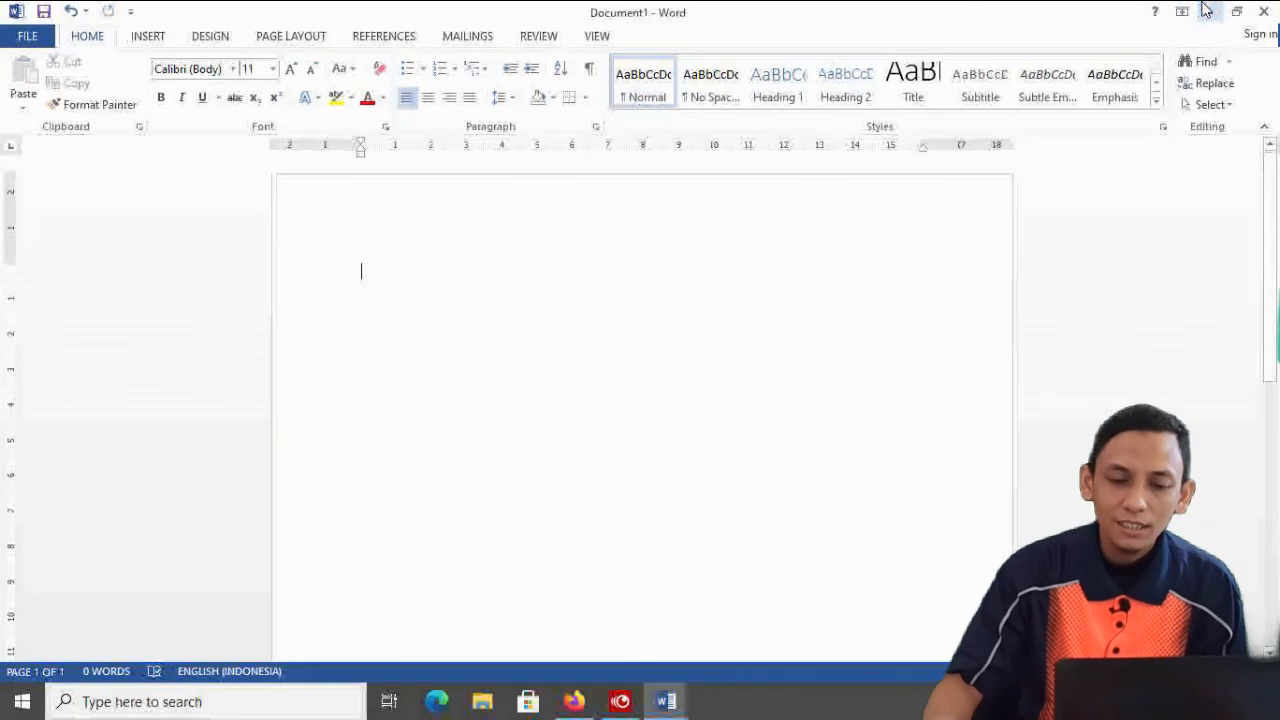
click(1263, 10)
click(666, 384)
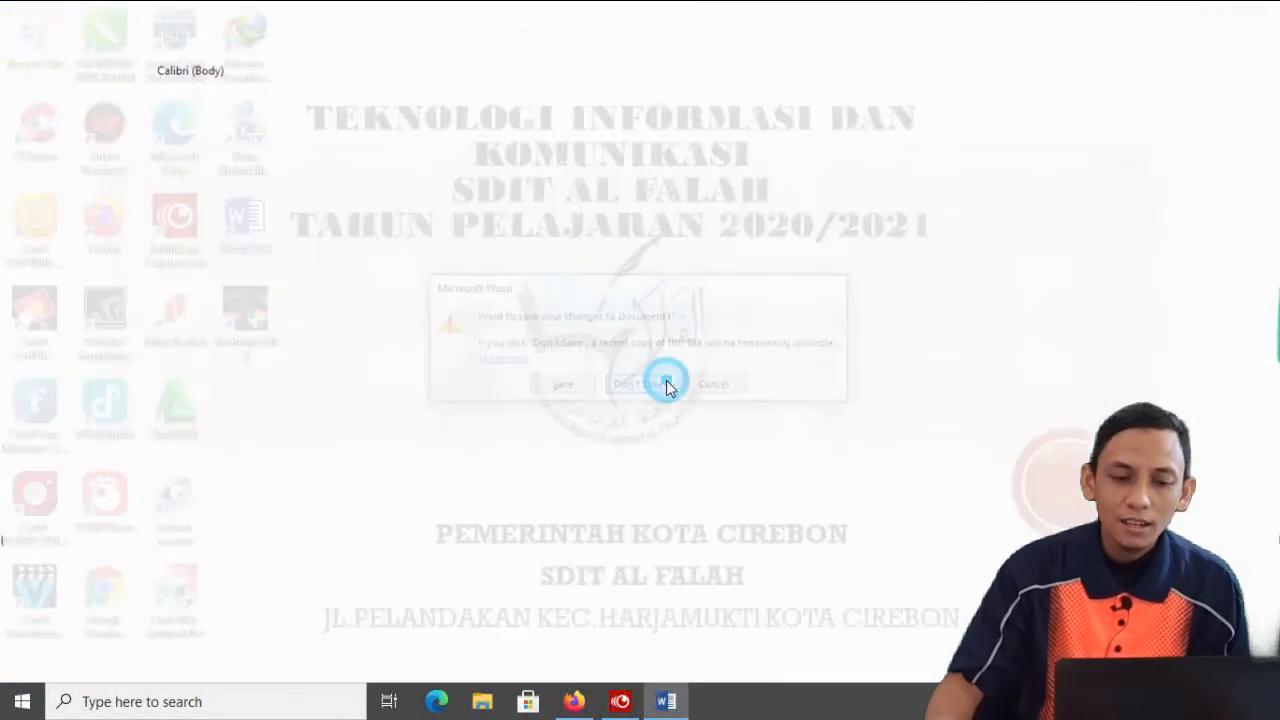
right_click(808, 152)
click(857, 207)
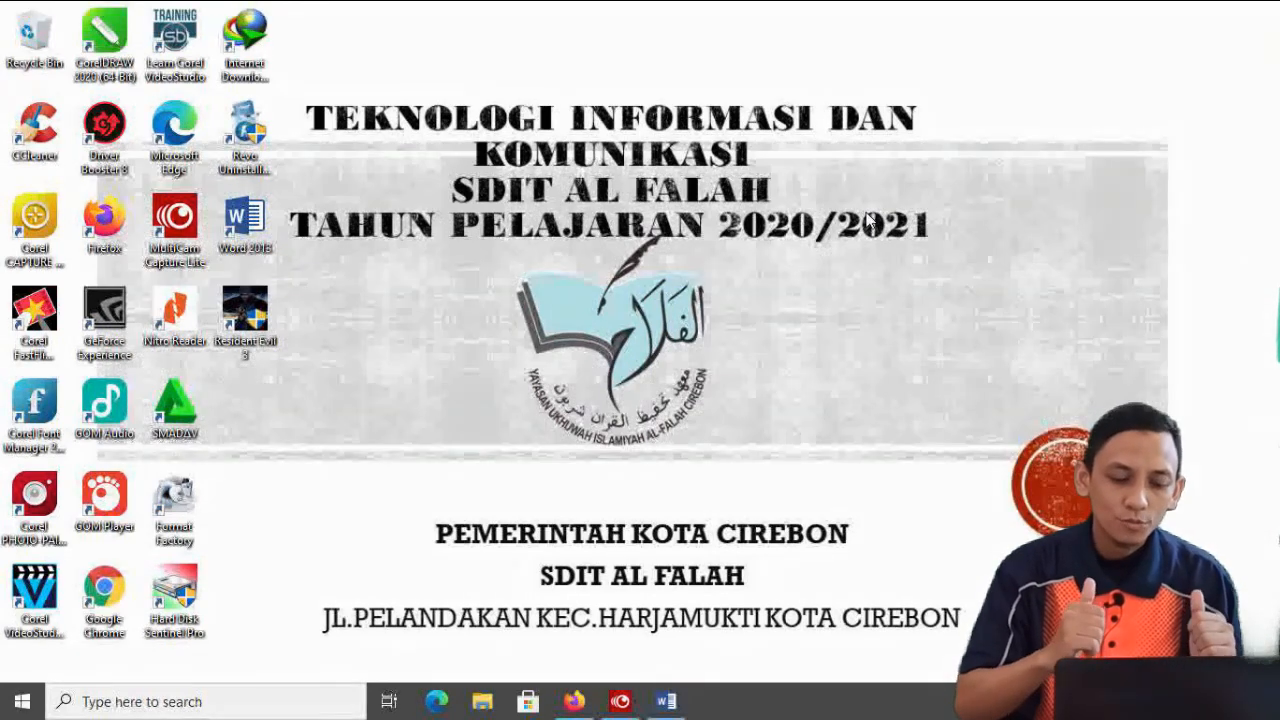
key(F11)
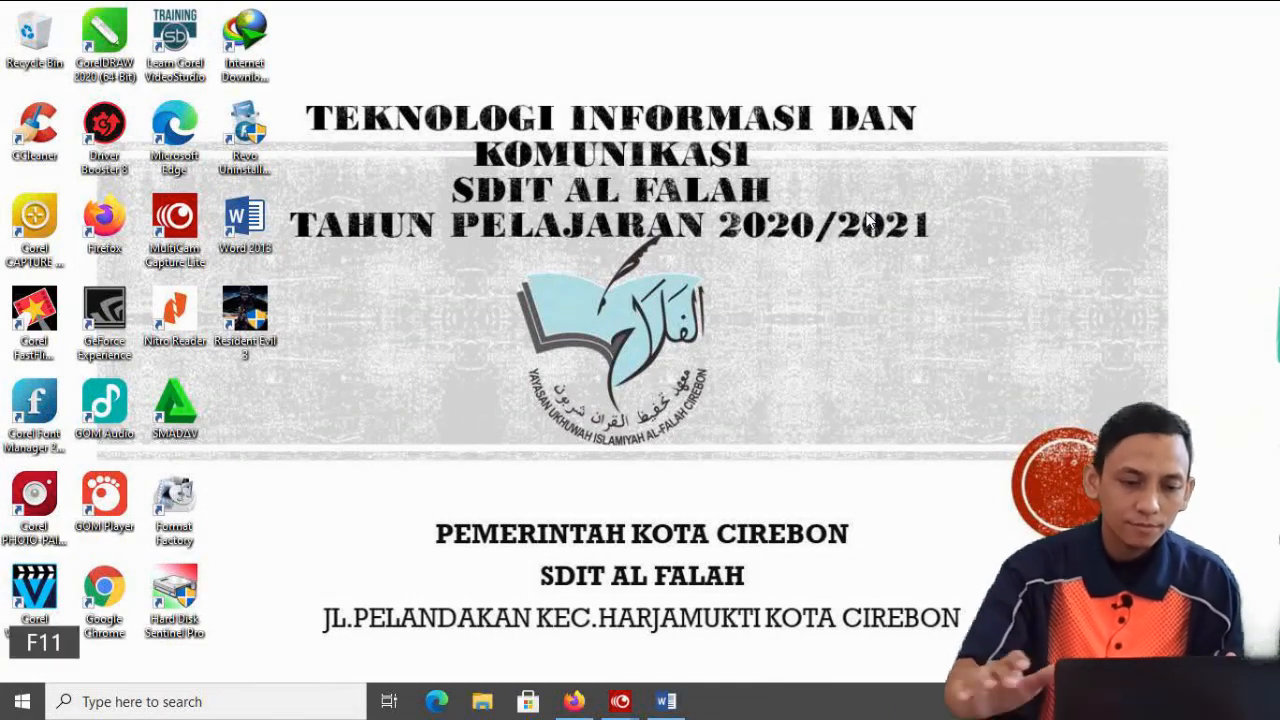